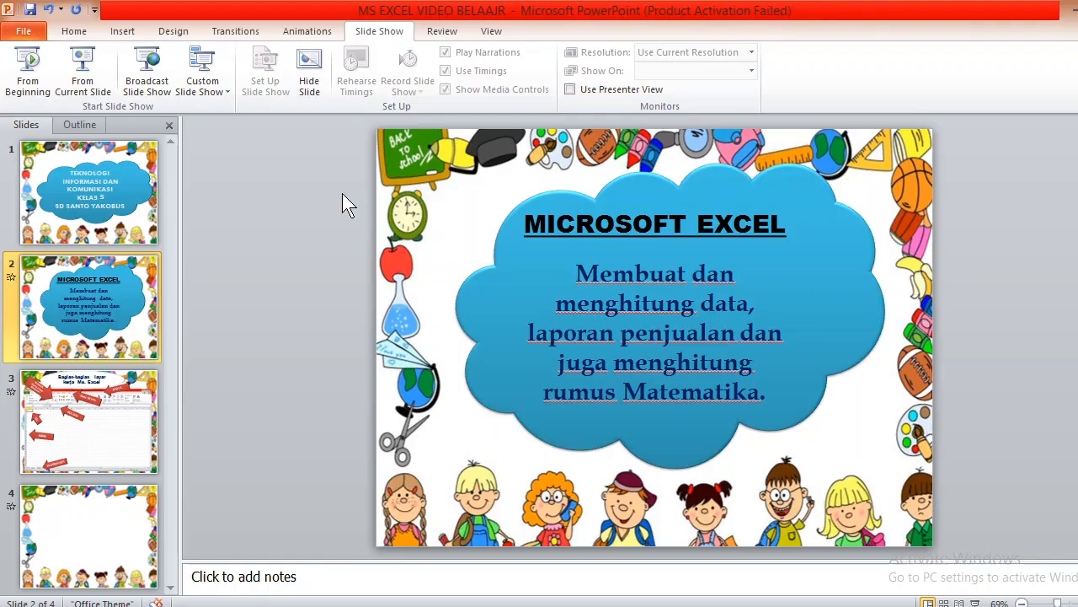
- Play the slide show from the first slide through to its end
{"action": "left_click", "coordinate": [46, 71]}
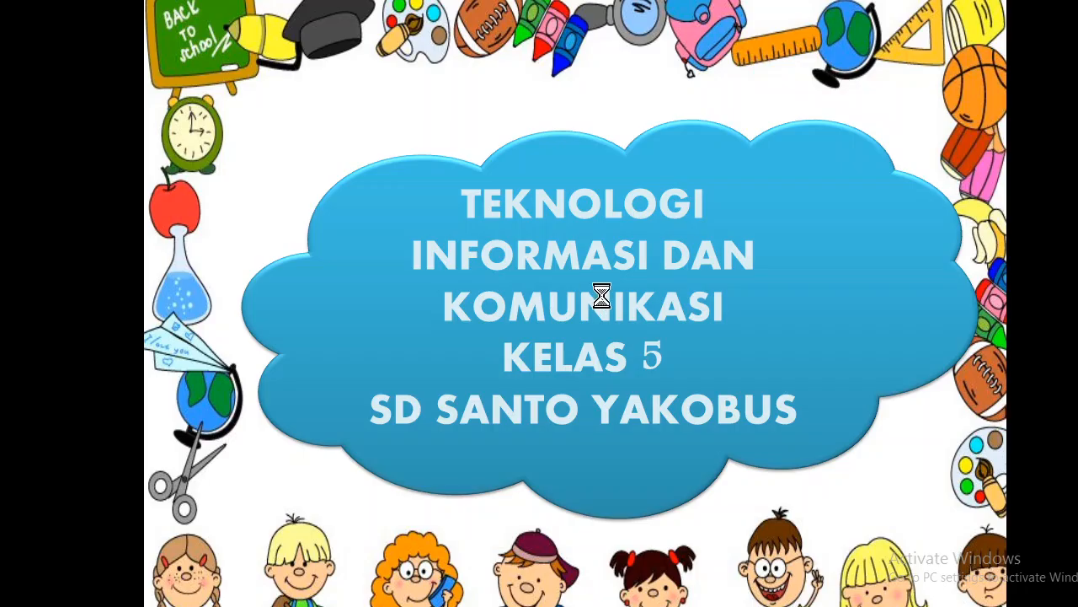
{"action": "left_click", "coordinate": [600, 296]}
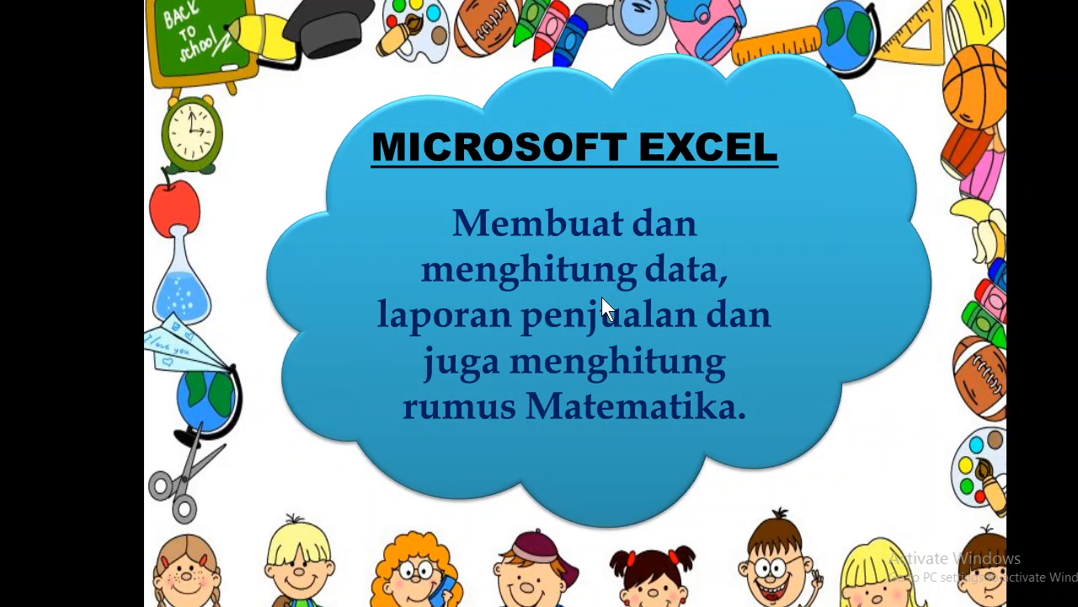
{"action": "left_click", "coordinate": [601, 297]}
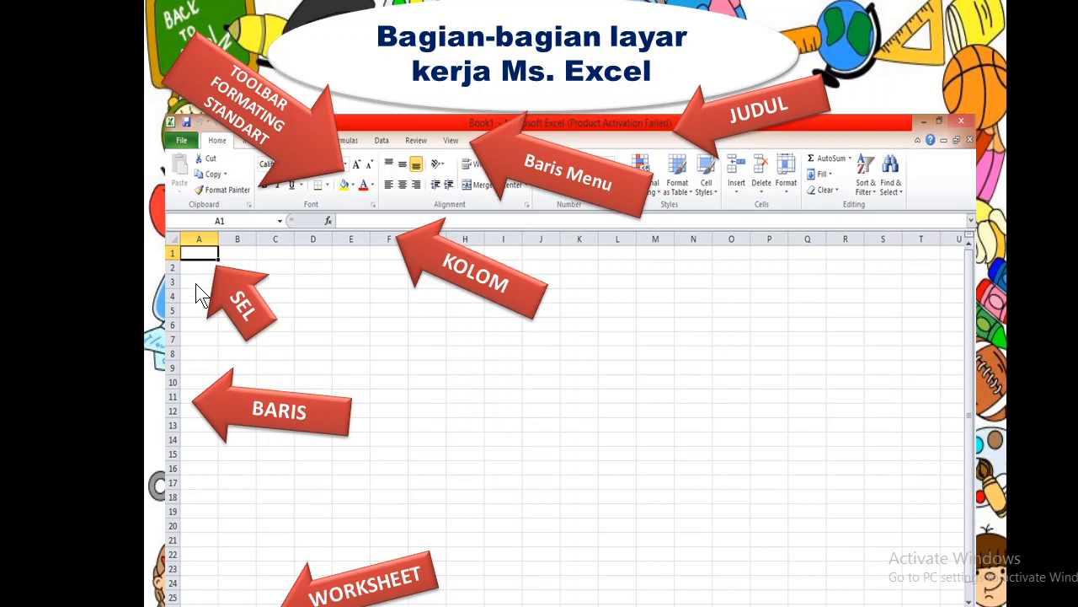
{"action": "left_click", "coordinate": [409, 447]}
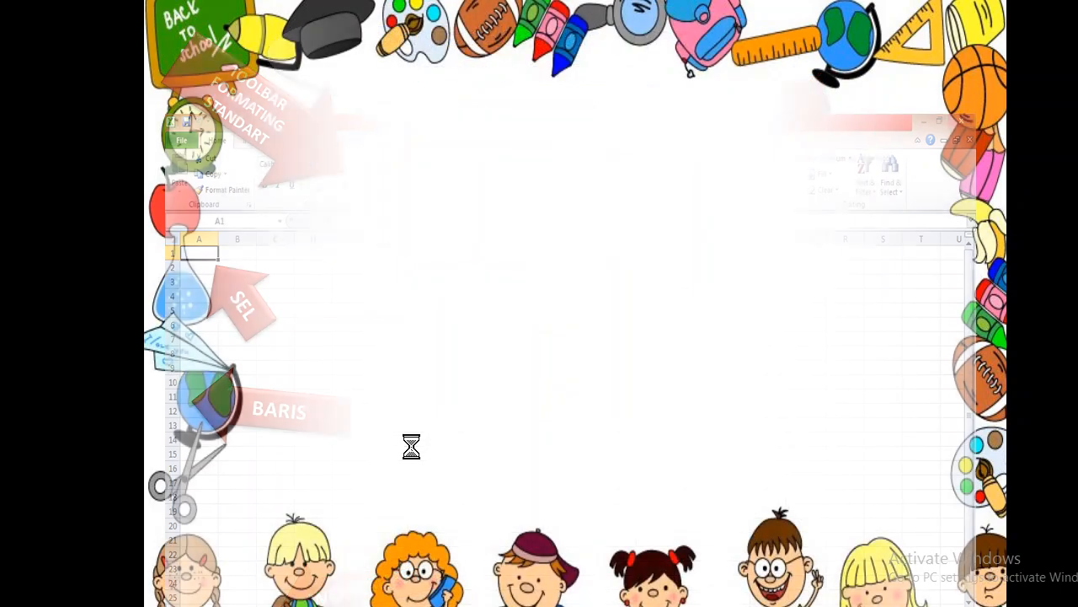
{"action": "left_click", "coordinate": [412, 447]}
{"action": "left_click", "coordinate": [410, 447]}
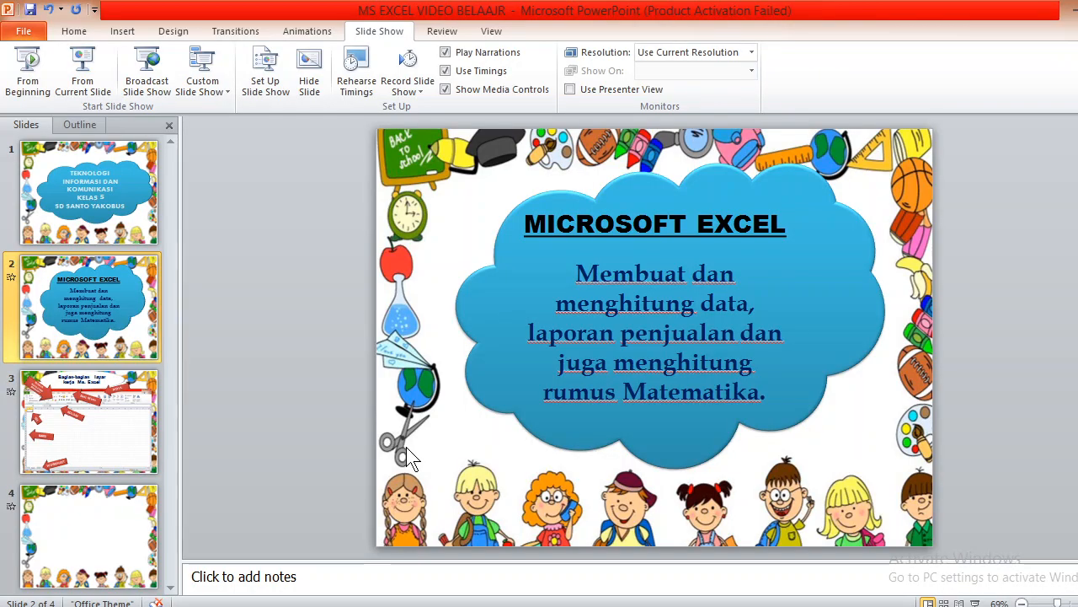
- Leave the presentation for the desktop, open Microsoft Excel 2010 with a blank workbook, and dismiss the activation wizard
{"action": "key", "text": "alt+Tab"}
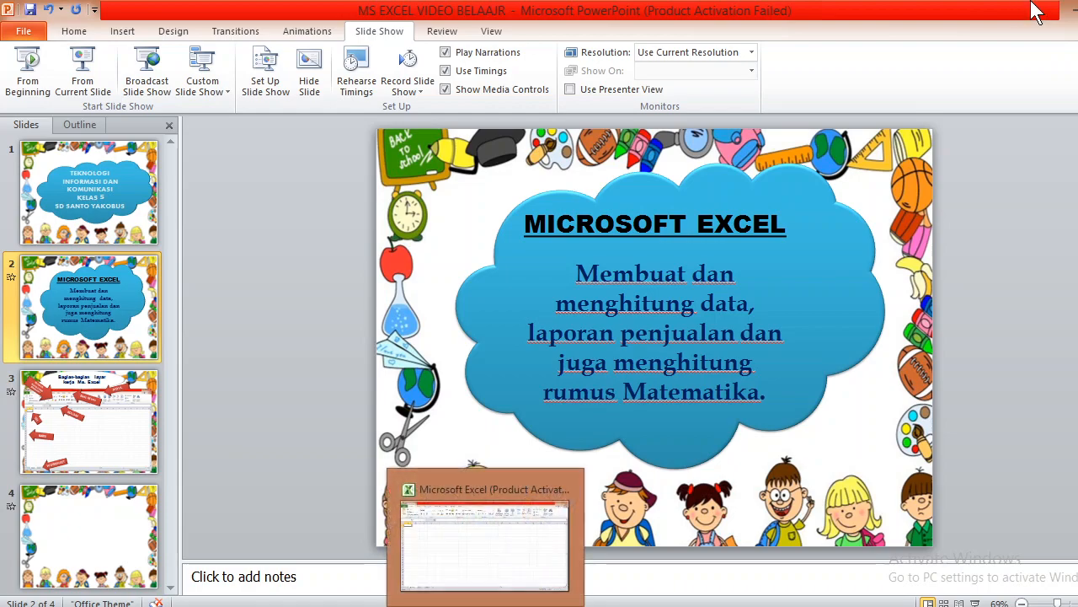
{"action": "left_click", "coordinate": [1070, 10]}
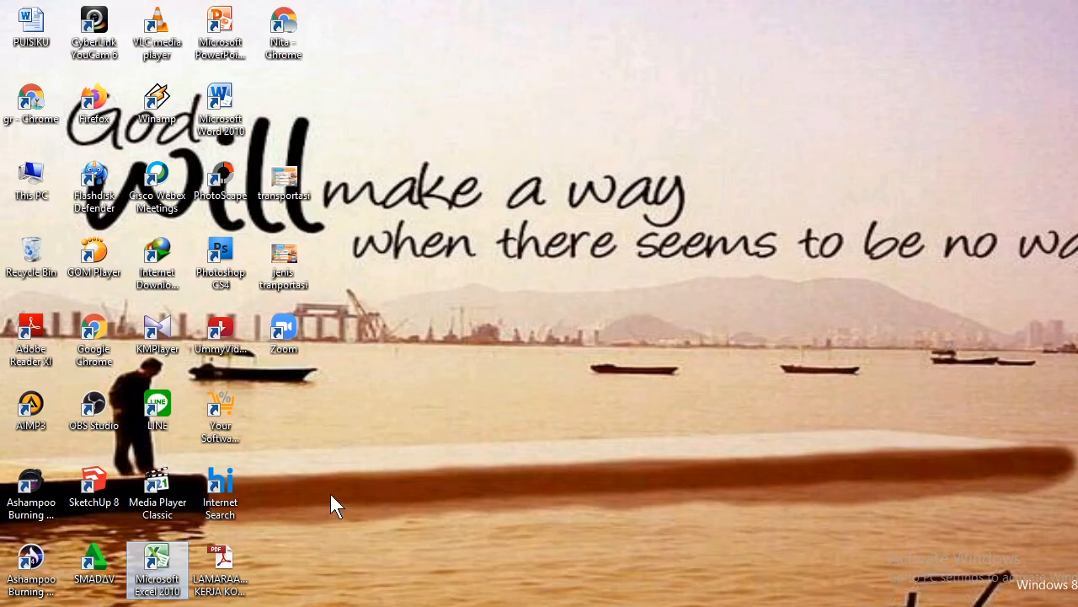
{"action": "double_click", "coordinate": [168, 576]}
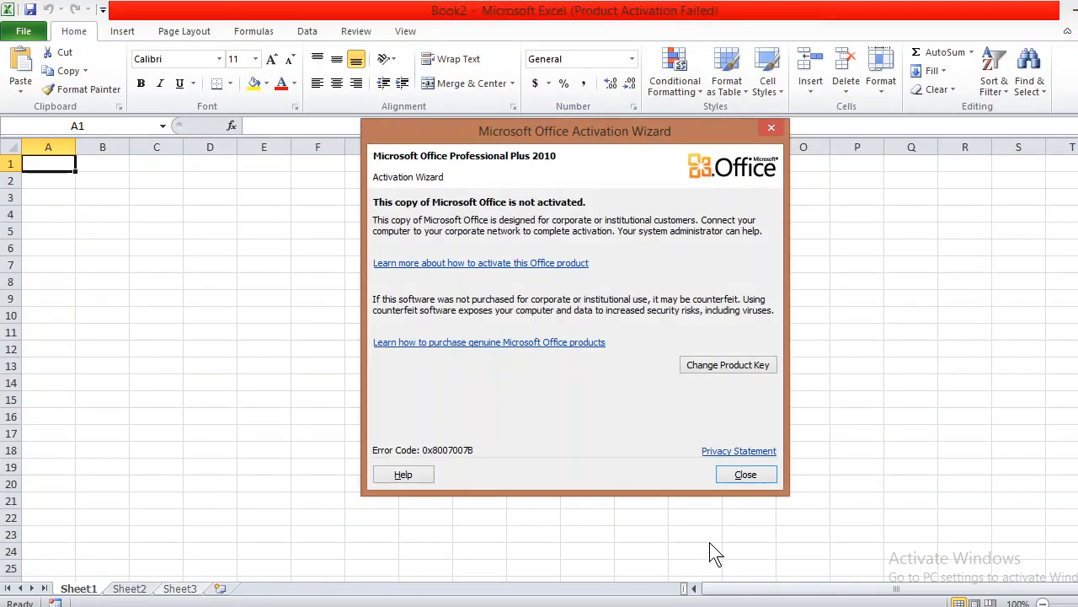
{"action": "left_click", "coordinate": [741, 474]}
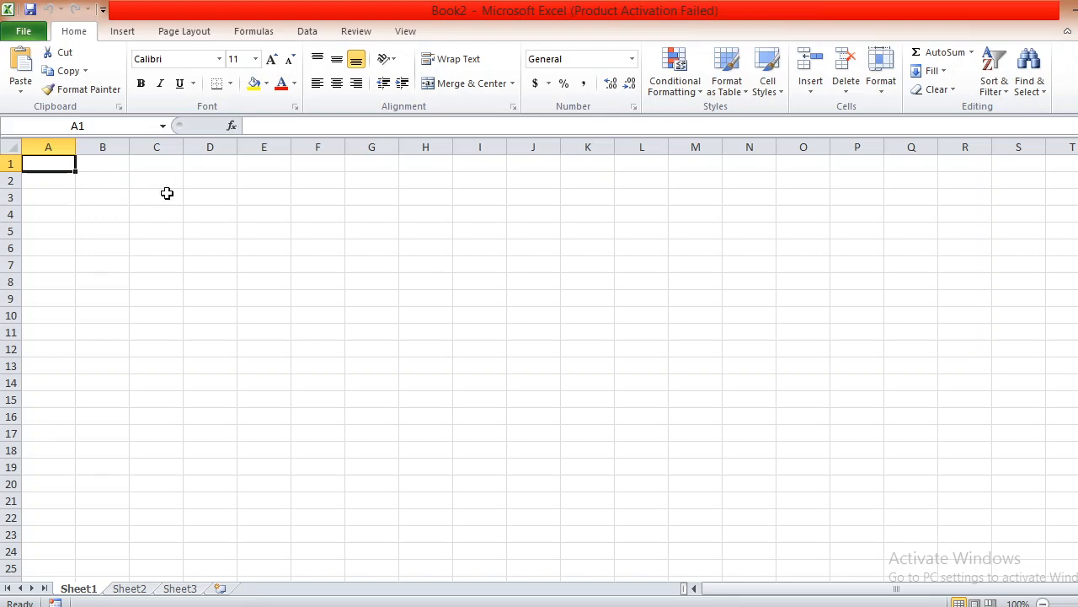
{"action": "left_click", "coordinate": [208, 200]}
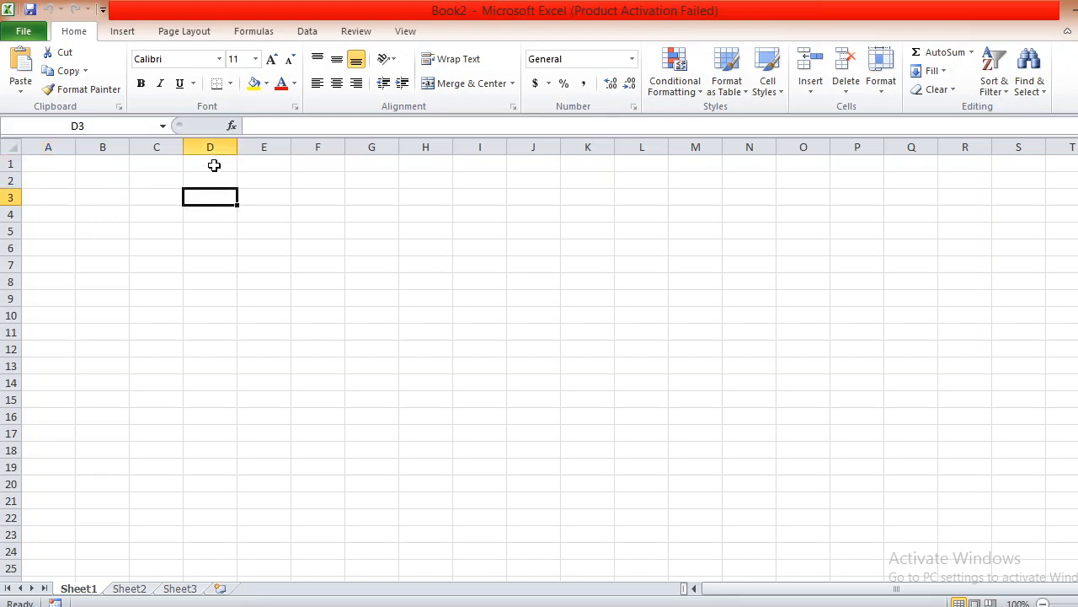
{"action": "left_click", "coordinate": [229, 280]}
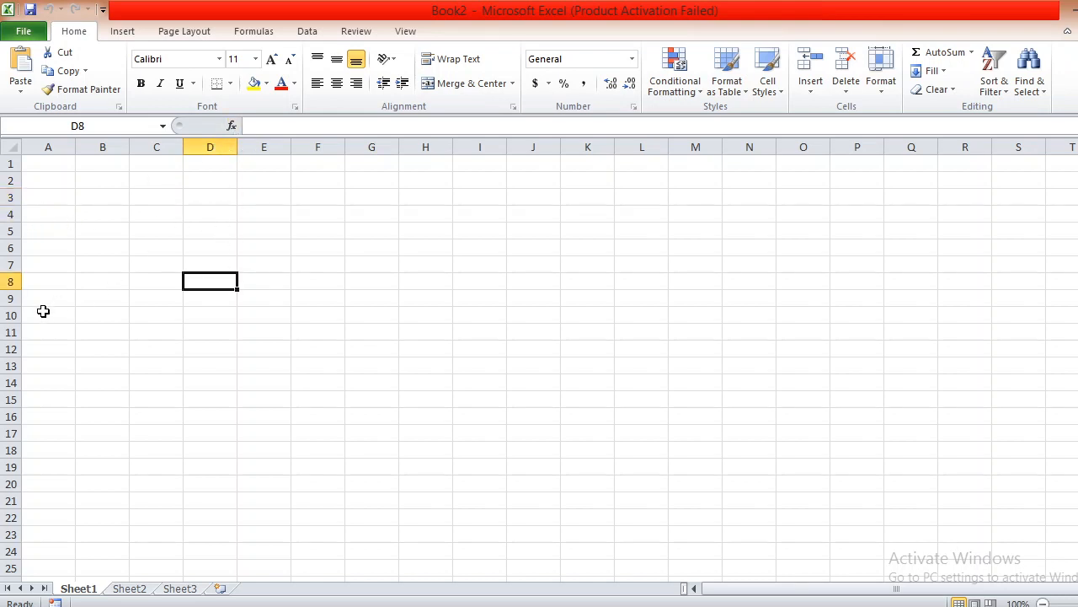
{"action": "left_click", "coordinate": [109, 396]}
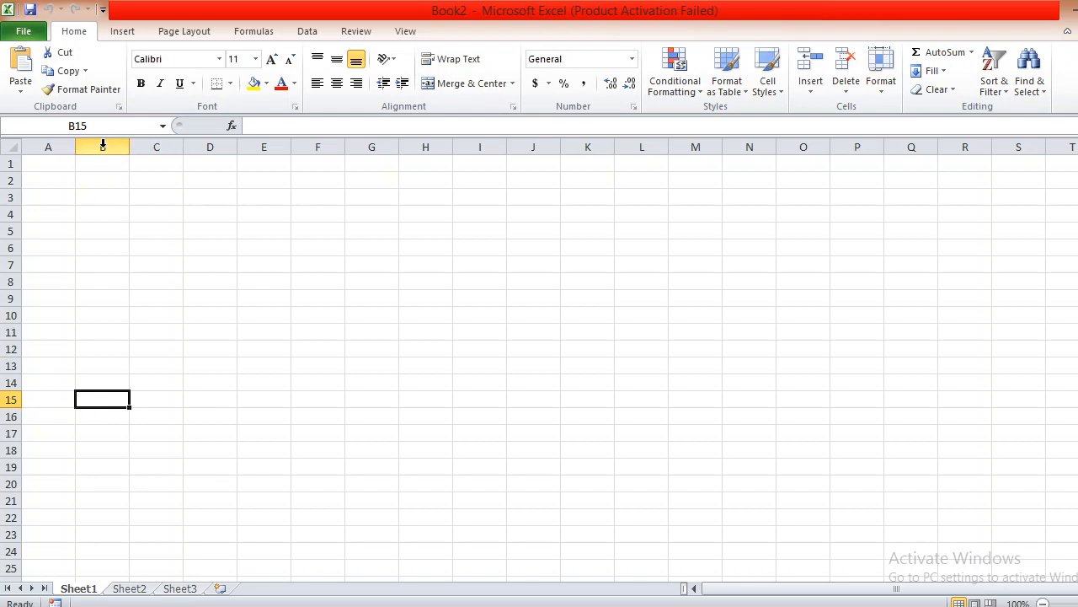
{"action": "left_click", "coordinate": [191, 281]}
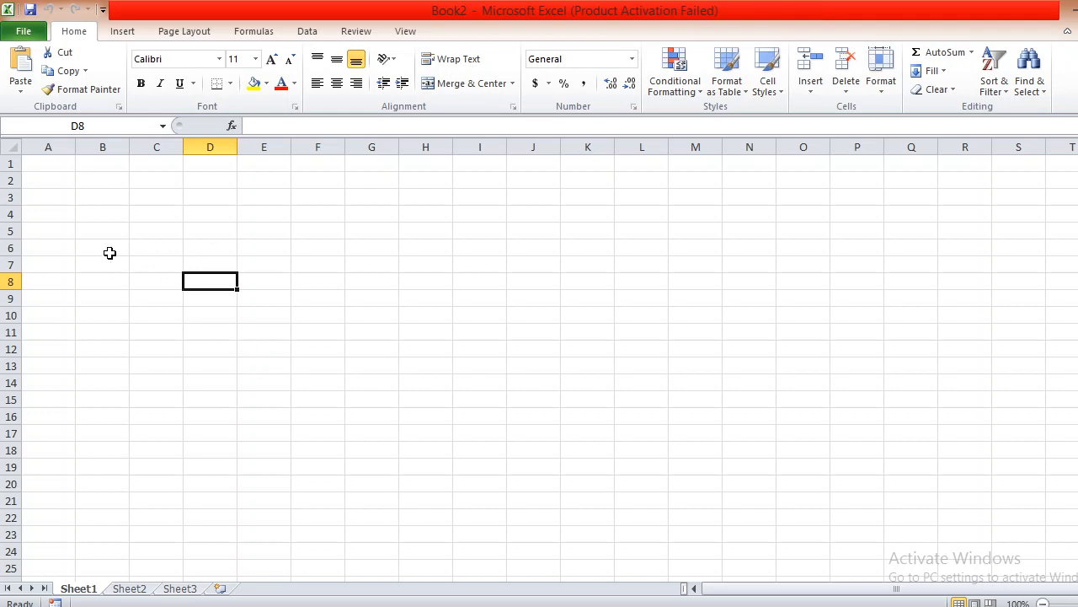
- Enter the column header NO in cell A5
{"action": "left_click", "coordinate": [56, 231]}
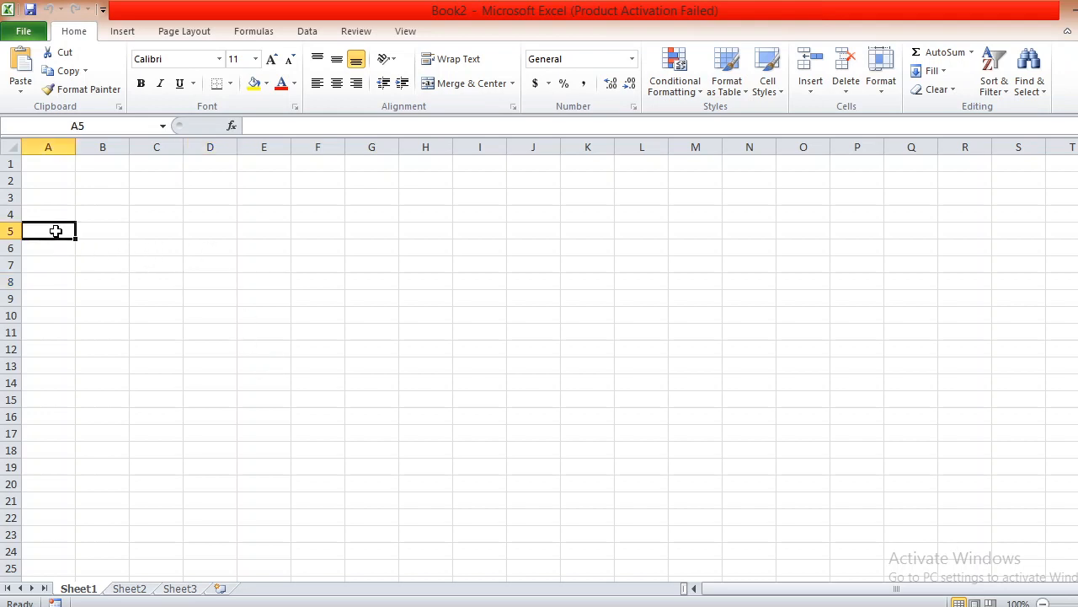
{"action": "type", "text": "NO"}
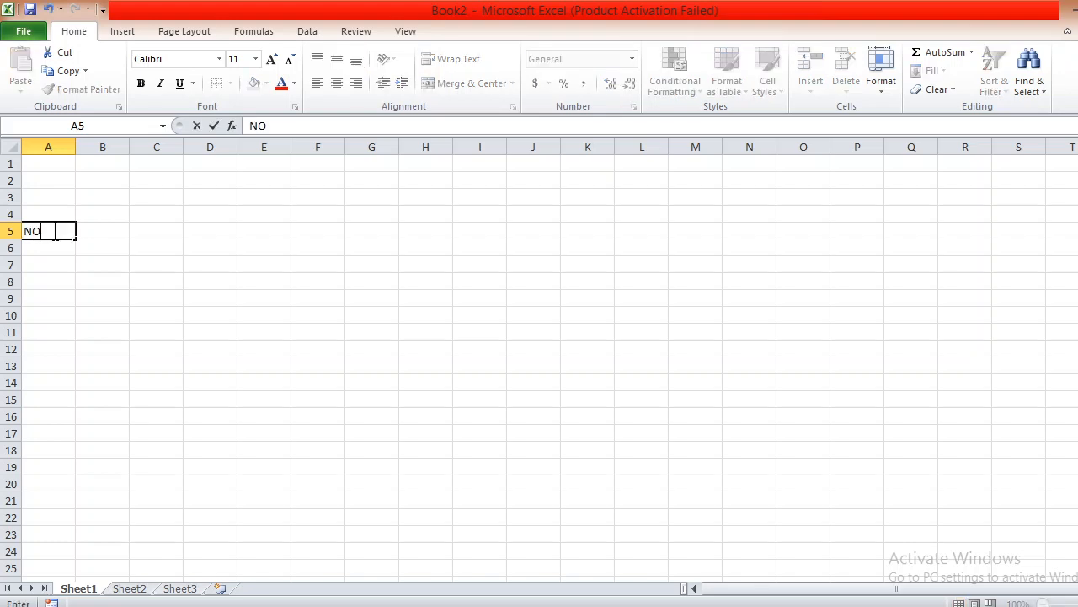
{"action": "key", "text": "Tab"}
- Enter the column header NAMA BARANG in cell B5, directly beside the NO header
{"action": "type", "text": "NAMA B"}
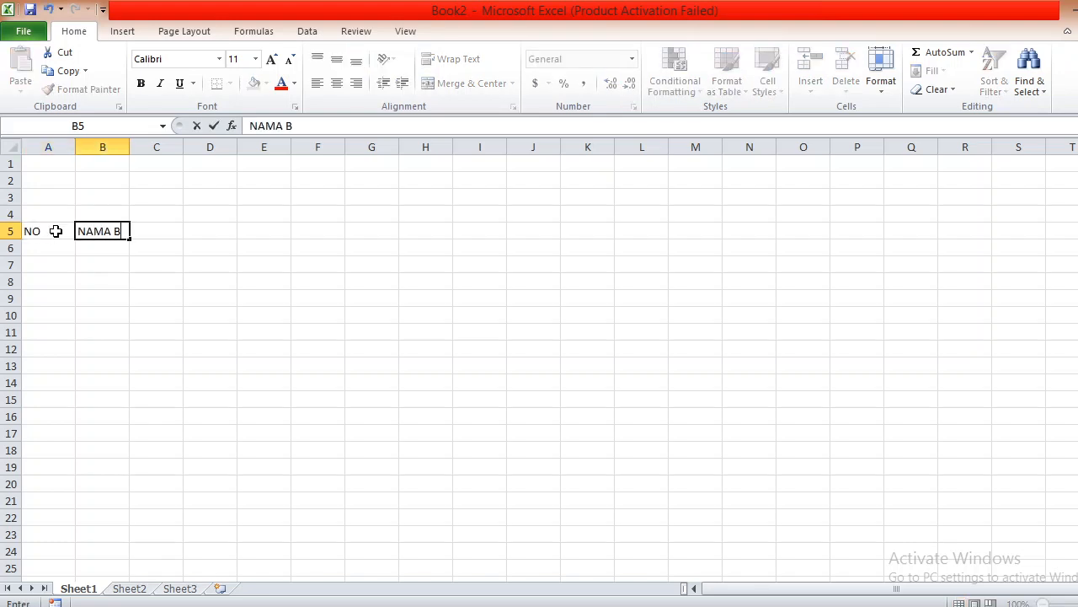
{"action": "type", "text": "ARANG"}
{"action": "key", "text": "Tab"}
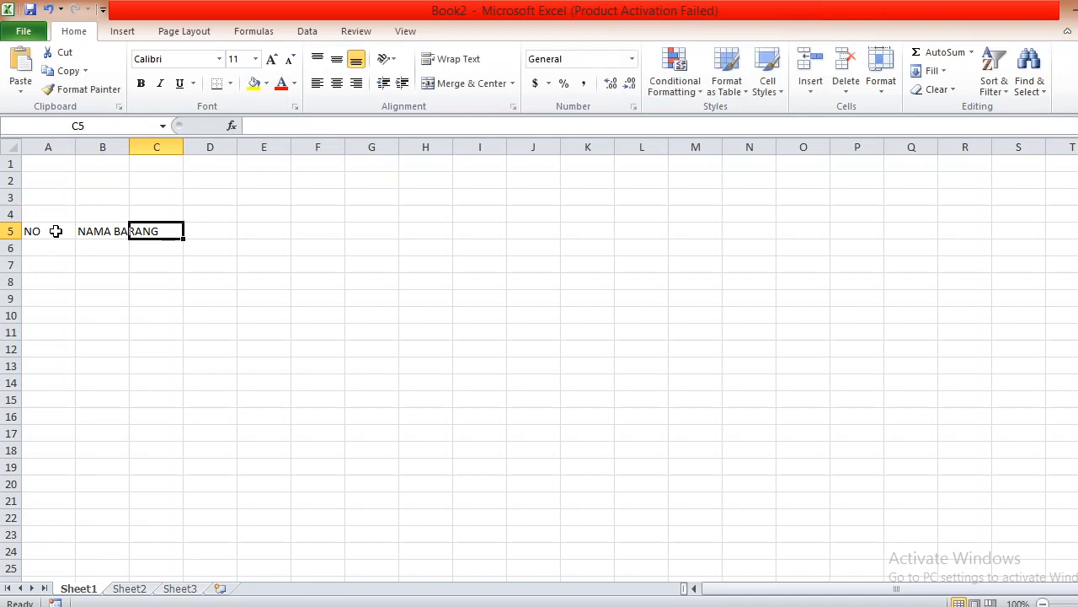
{"action": "type", "text": "JUMLAH BAR"}
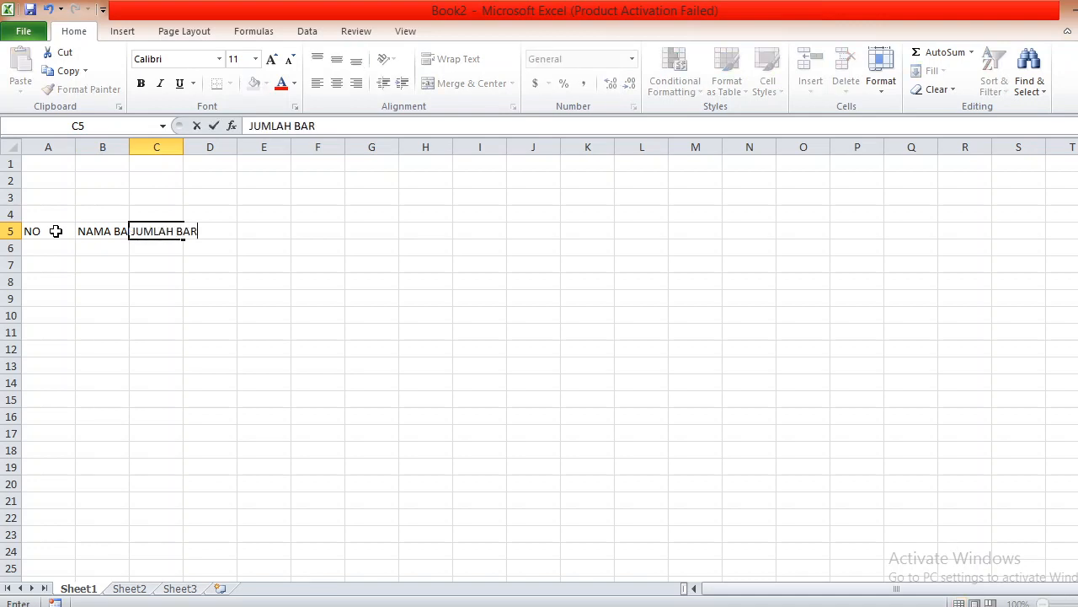
{"action": "type", "text": "ANG"}
{"action": "key", "text": "BackSpace"}
{"action": "key", "text": "BackSpace"}
{"action": "key", "text": "BackSpace"}
{"action": "key", "text": "BackSpace"}
{"action": "key", "text": "BackSpace"}
{"action": "key", "text": "BackSpace"}
{"action": "key", "text": "BackSpace"}
{"action": "key", "text": "BackSpace"}
{"action": "key", "text": "BackSpace"}
{"action": "key", "text": "BackSpace"}
{"action": "key", "text": "BackSpace"}
{"action": "key", "text": "BackSpace"}
{"action": "key", "text": "BackSpace"}
- Enter the column header HARGA BARANG in cell C5, and clear the contents of B5:C5
{"action": "type", "text": "HARA"}
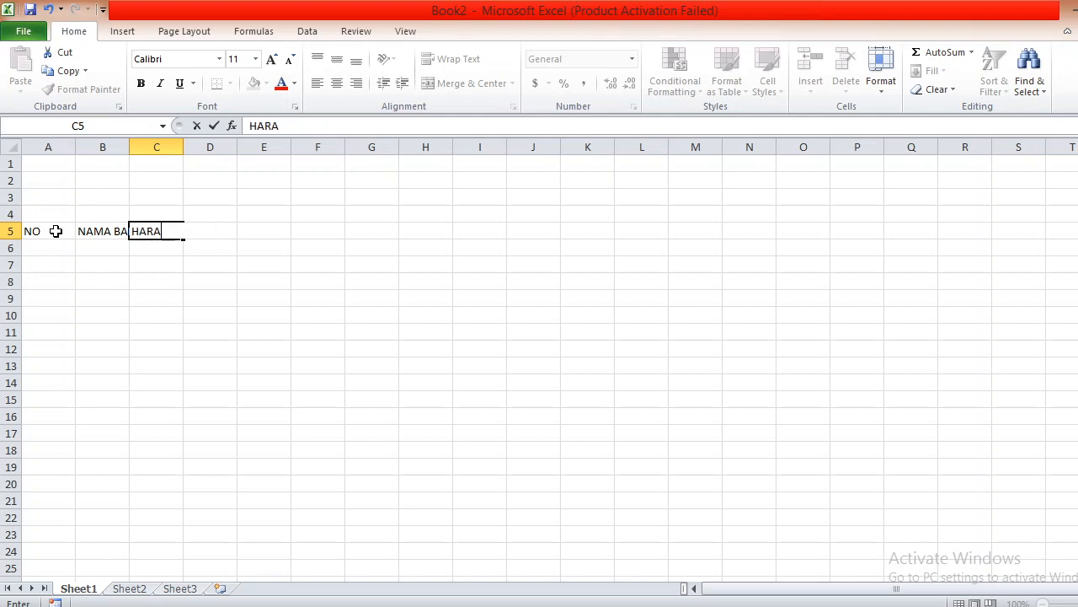
{"action": "key", "text": "BackSpace"}
{"action": "type", "text": "GA BARANG"}
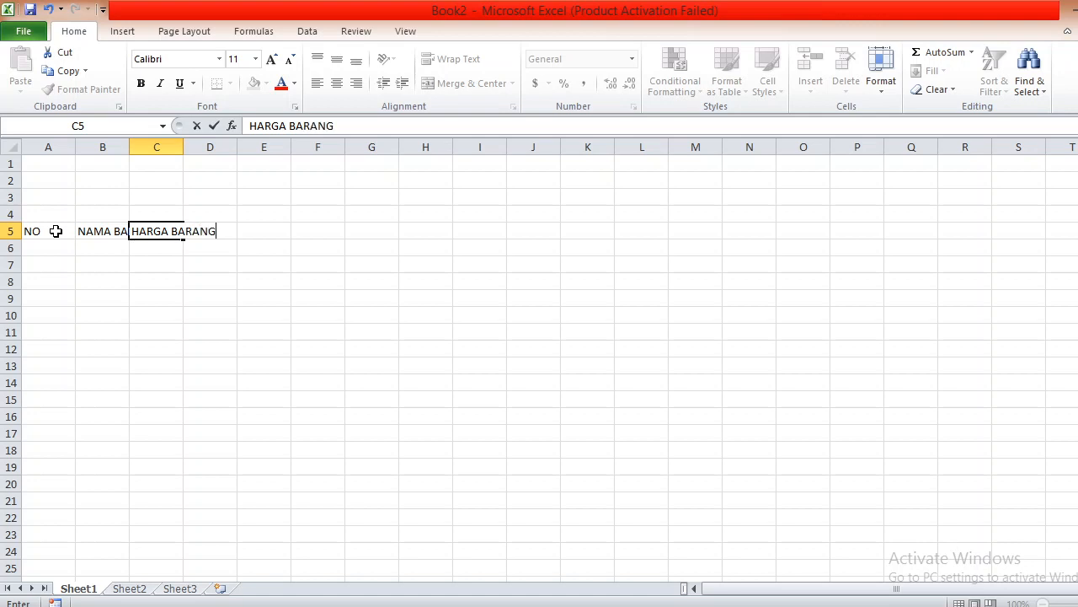
{"action": "left_click", "coordinate": [149, 251]}
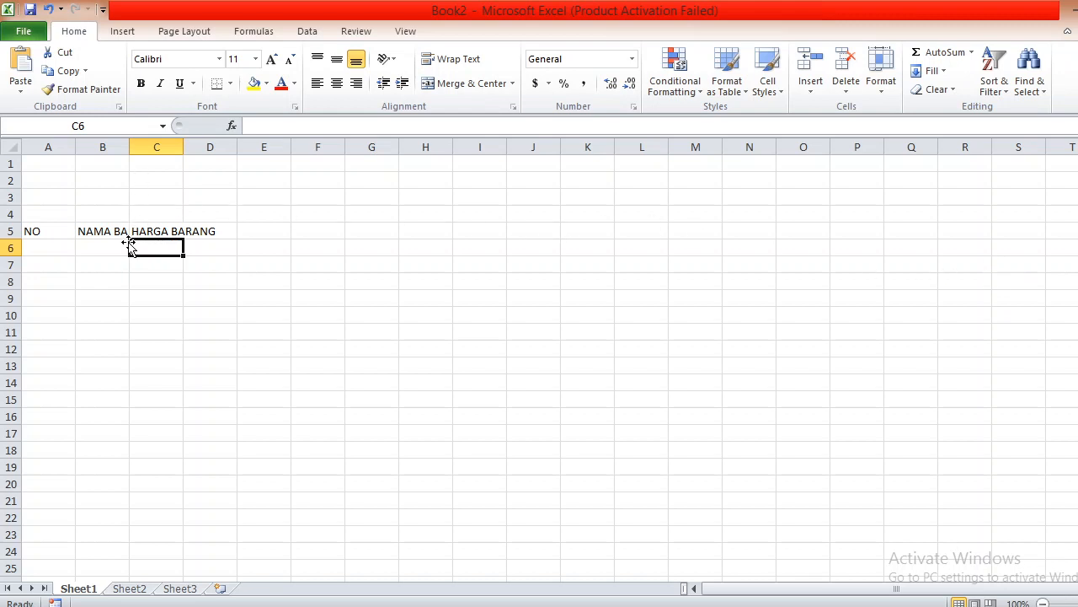
{"action": "left_click_drag", "start_coordinate": [92, 231], "coordinate": [142, 231]}
{"action": "key", "text": "Delete"}
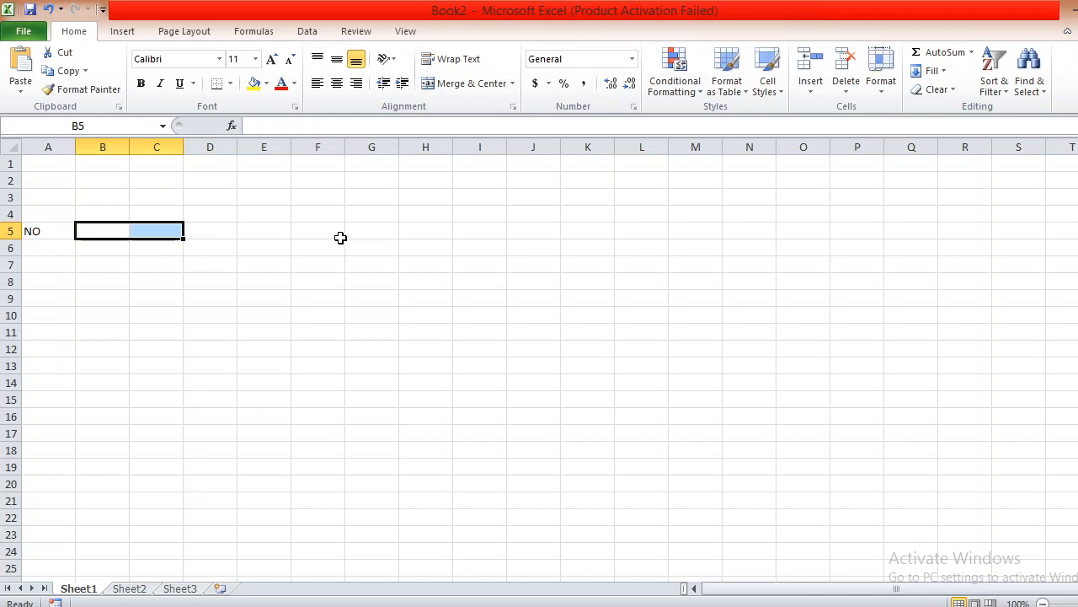
- Enter the column headers NAMA BARANG in cell B5 and HARGA BARANG in cell D5, leaving C5 empty between them
{"action": "left_click", "coordinate": [107, 233]}
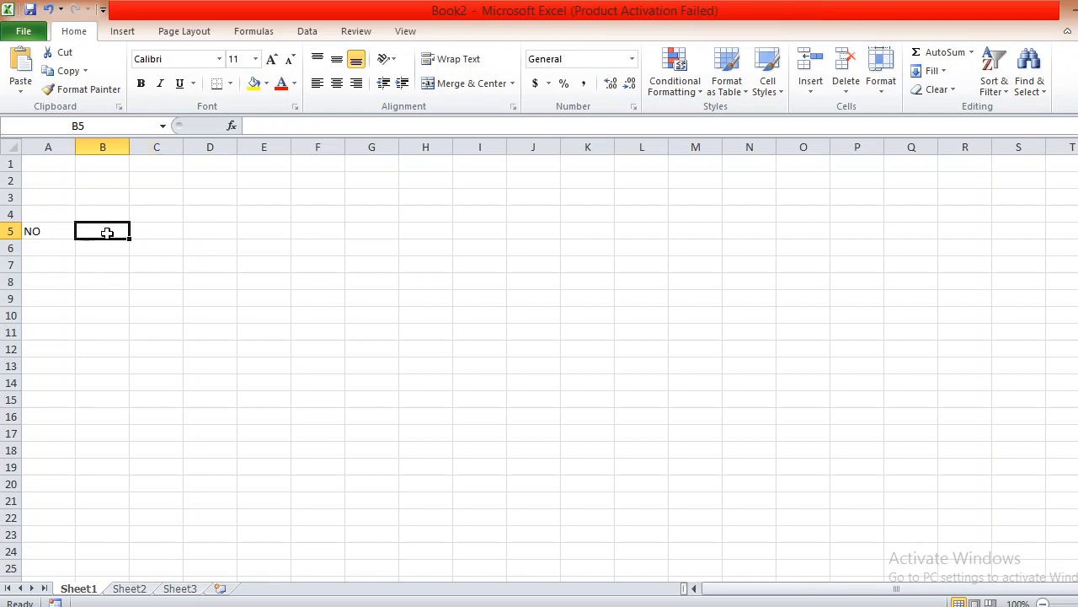
{"action": "type", "text": "NAMA BARANG"}
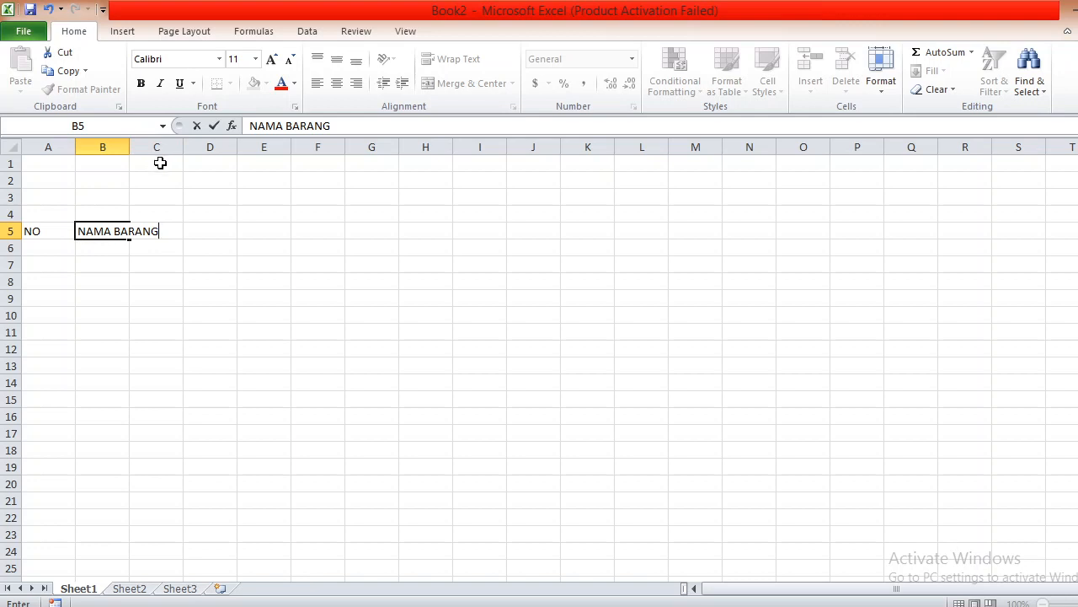
{"action": "left_click", "coordinate": [195, 234]}
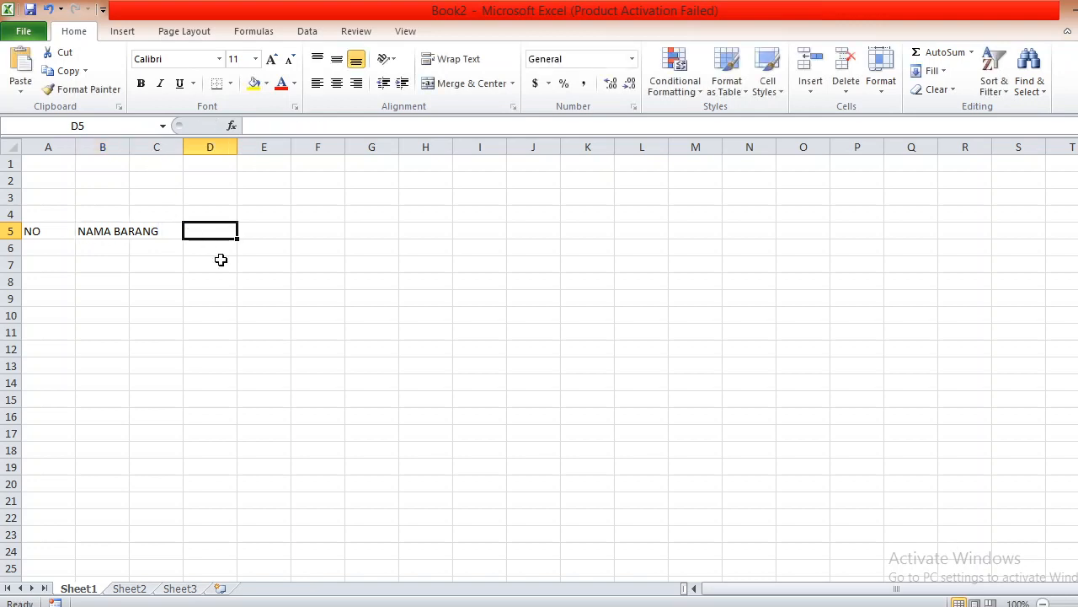
{"action": "type", "text": "HARGA "}
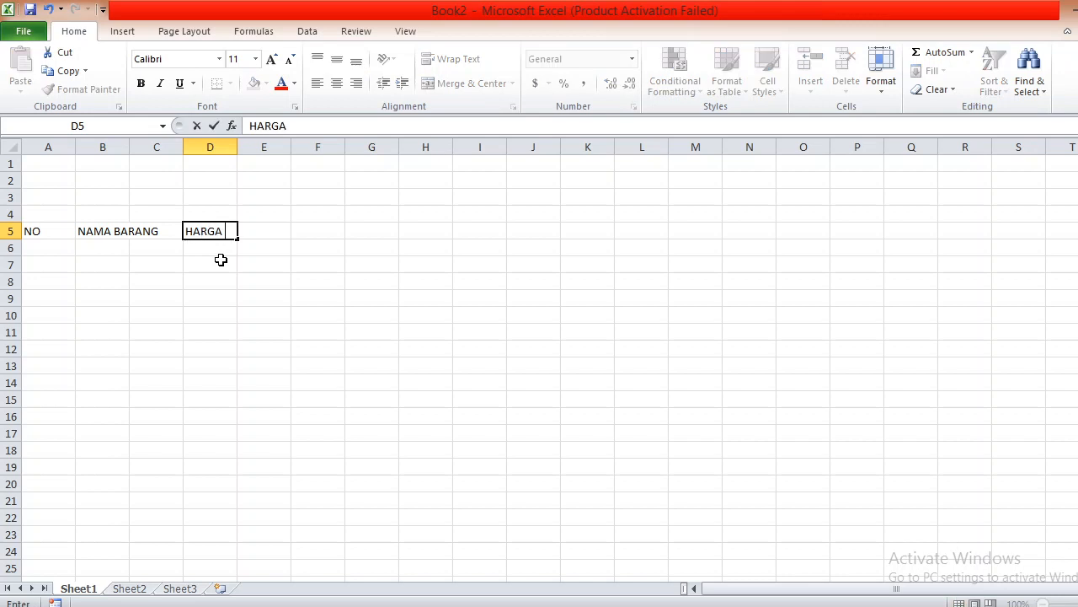
{"action": "type", "text": "BARANG"}
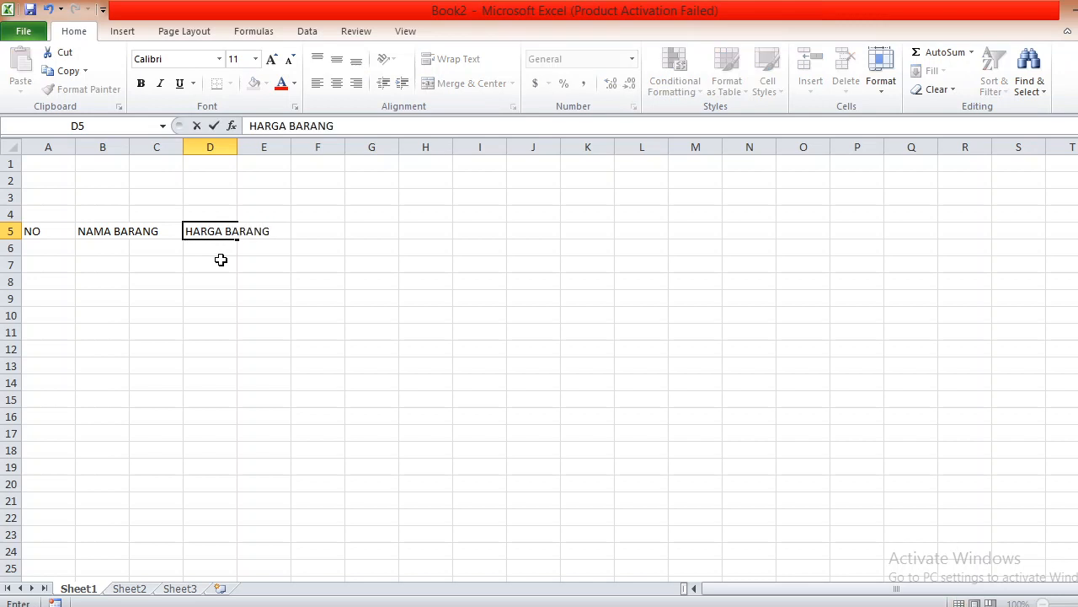
{"action": "left_click", "coordinate": [332, 299]}
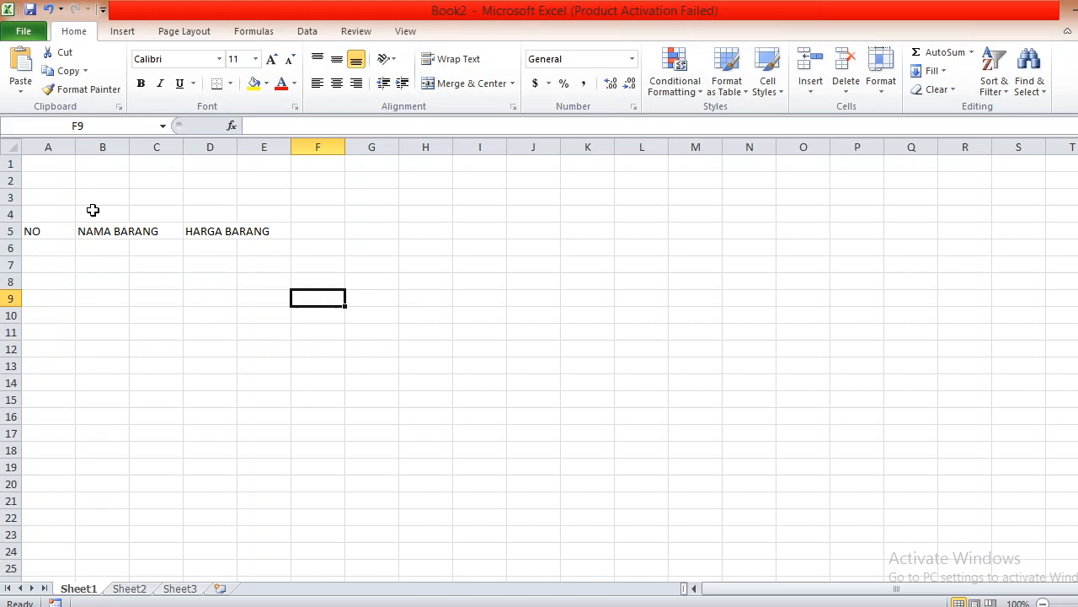
- Enter the report title LAPORAN PENJUALAN BARANG in cell C2 above the header row, and select that cell
{"action": "left_click", "coordinate": [60, 166]}
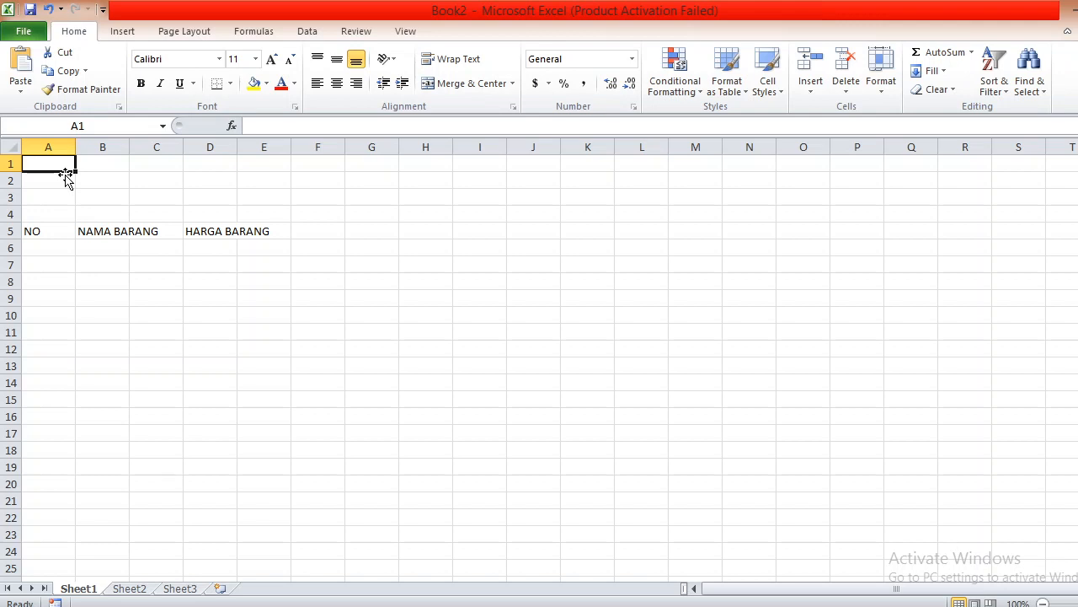
{"action": "left_click", "coordinate": [216, 235]}
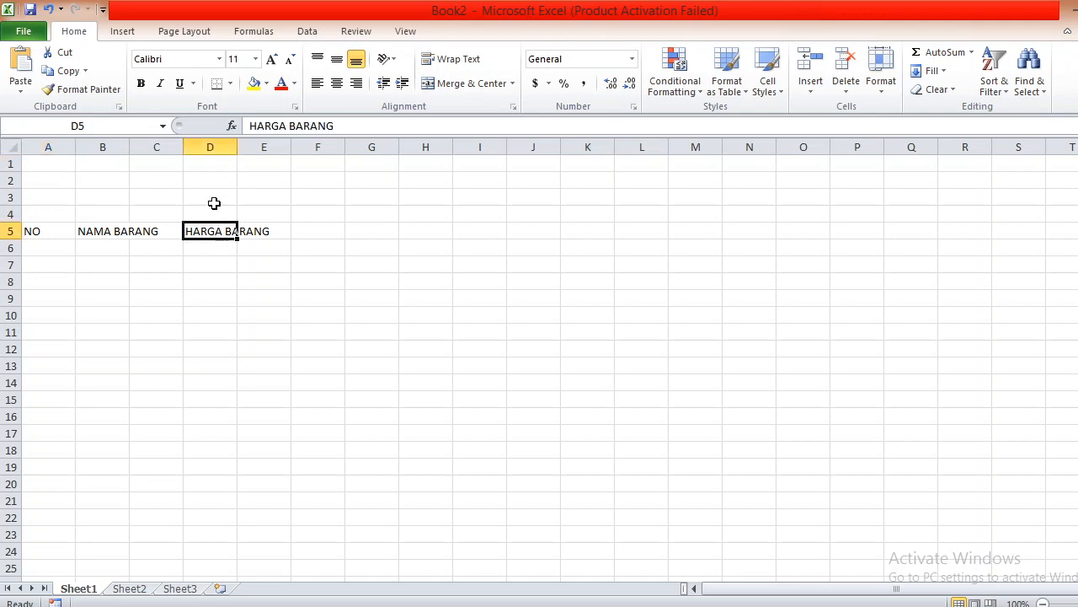
{"action": "left_click", "coordinate": [157, 179]}
{"action": "type", "text": "L"}
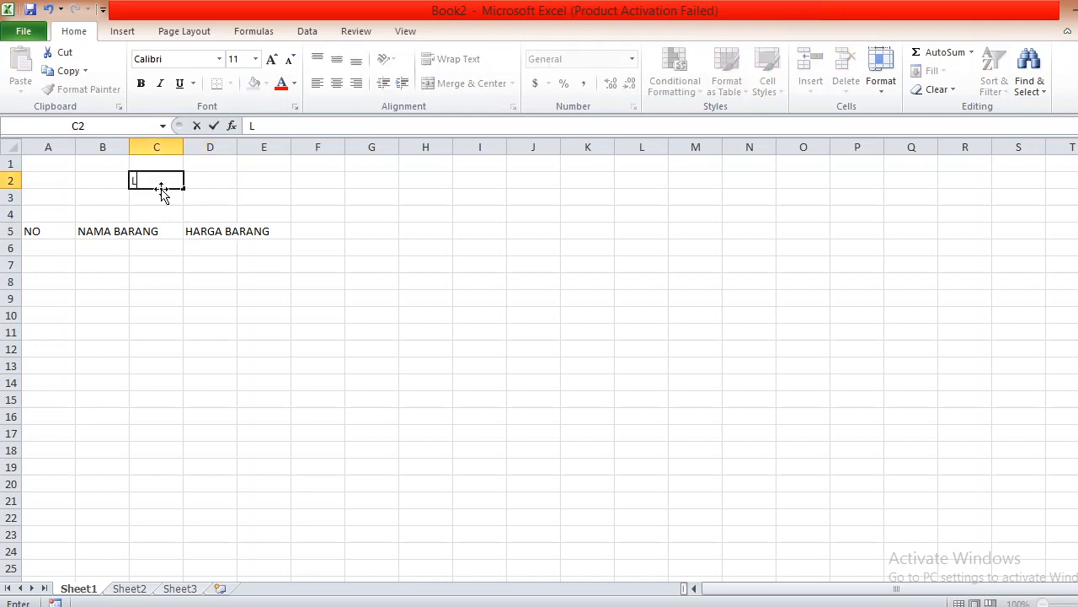
{"action": "type", "text": "APORAN"}
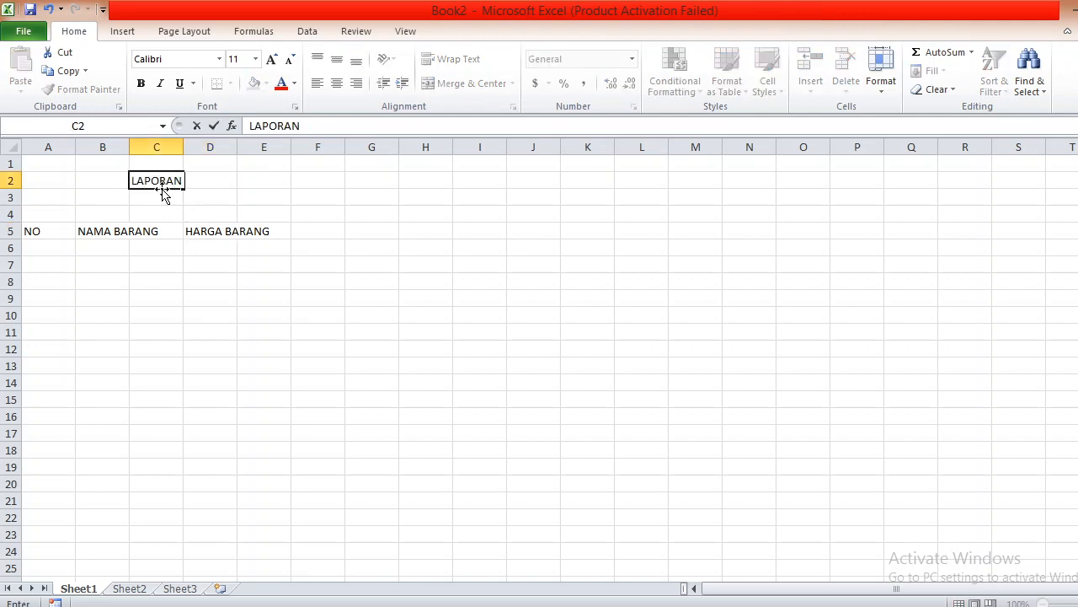
{"action": "type", "text": " PENJUALAN BARANG"}
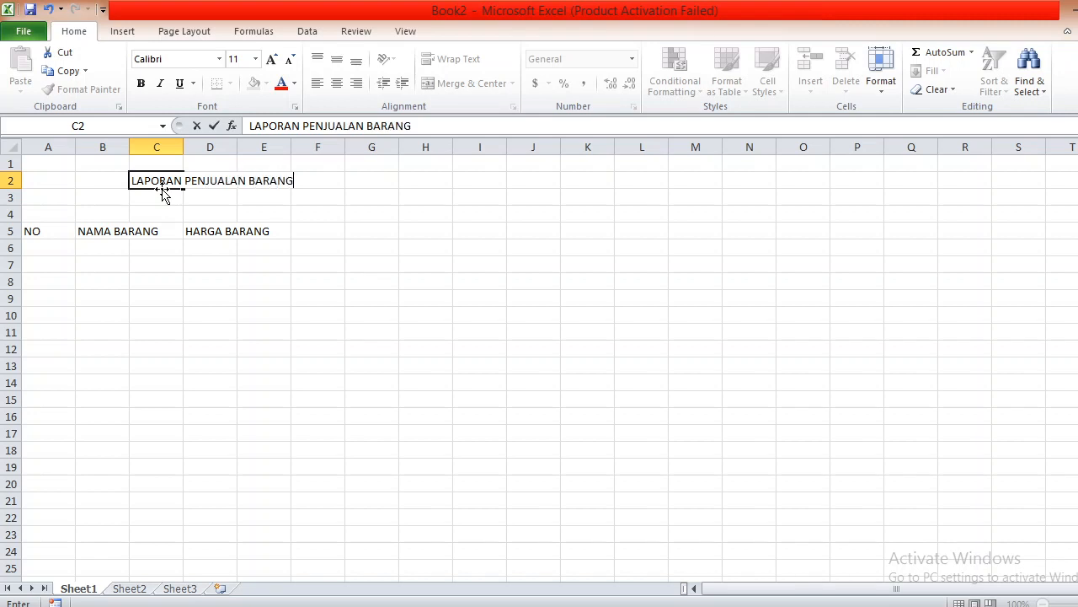
{"action": "left_click", "coordinate": [282, 195]}
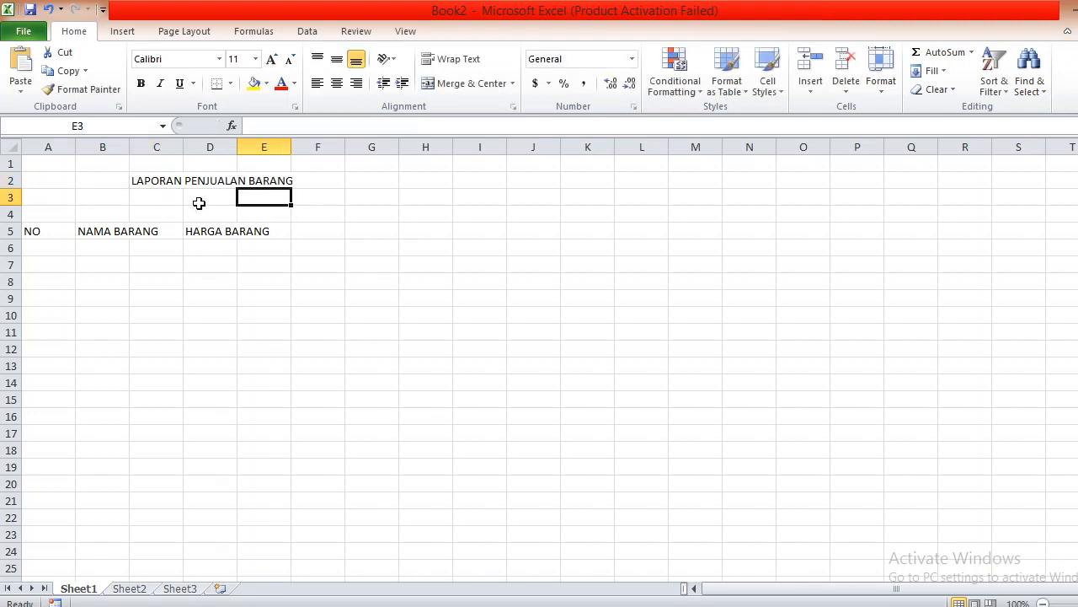
{"action": "left_click", "coordinate": [170, 182]}
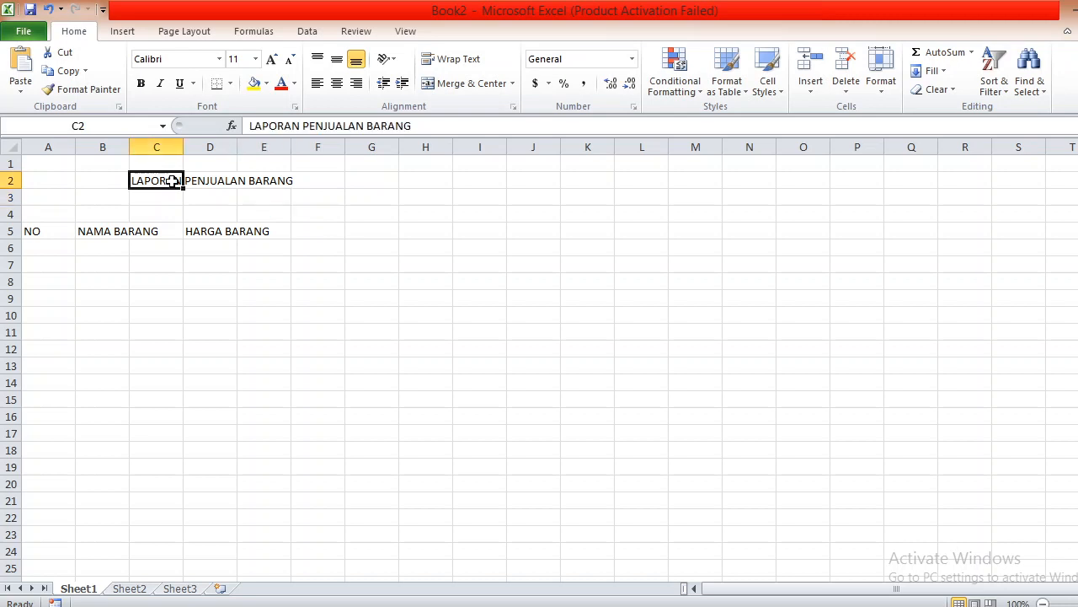
- Split the report title across three cells: LAPORAN in C2, PENJUALAN in D2 and BARANG in E2
{"action": "left_click", "coordinate": [420, 130]}
{"action": "left_click", "coordinate": [304, 132], "text": "shift"}
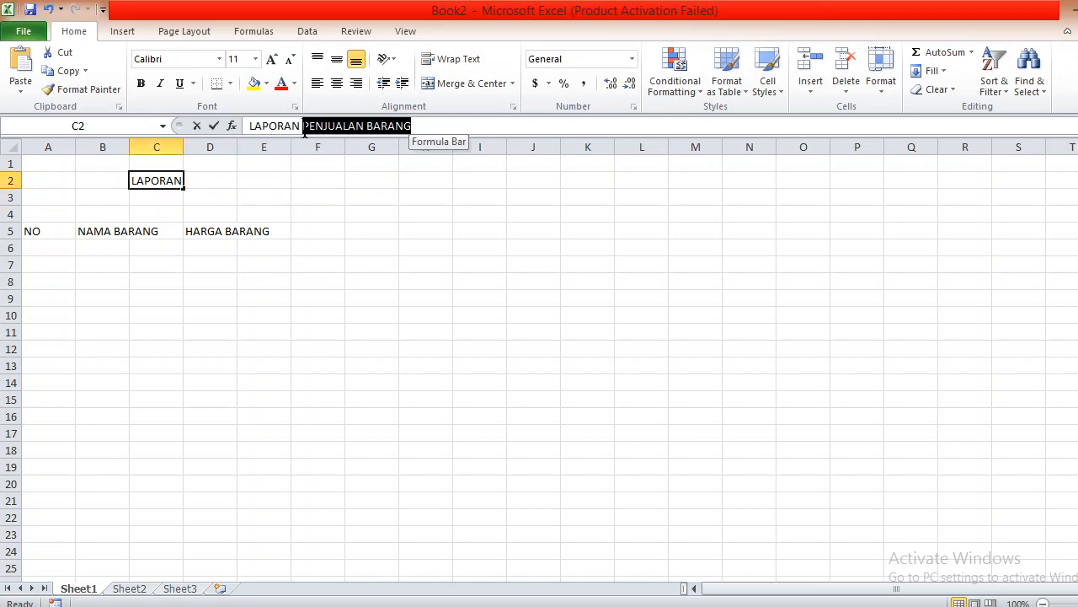
{"action": "key", "text": "Delete"}
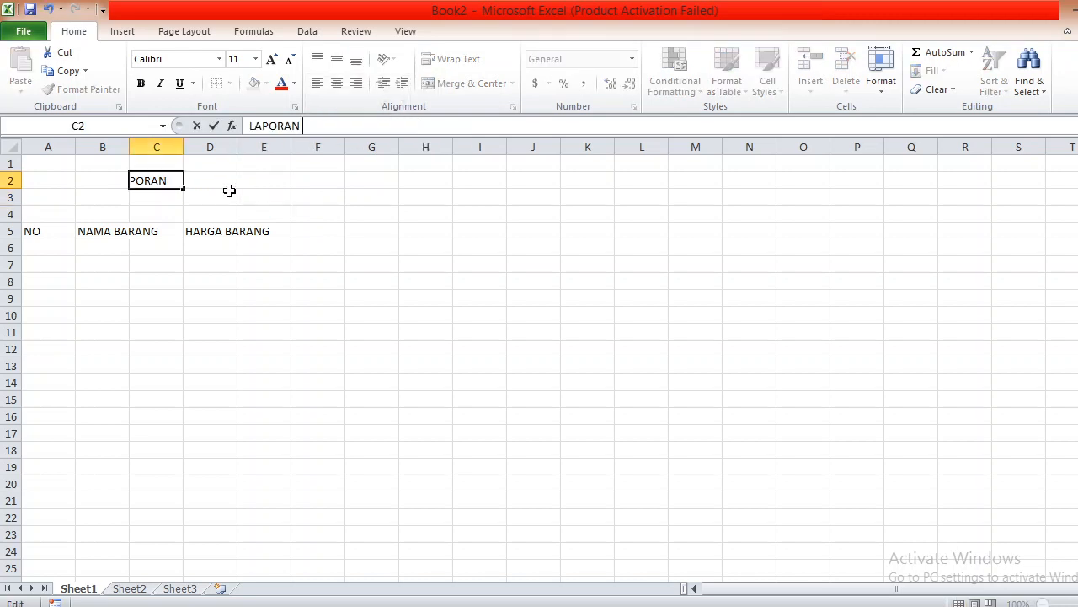
{"action": "key", "text": "Tab"}
{"action": "type", "text": "PENJUALAN"}
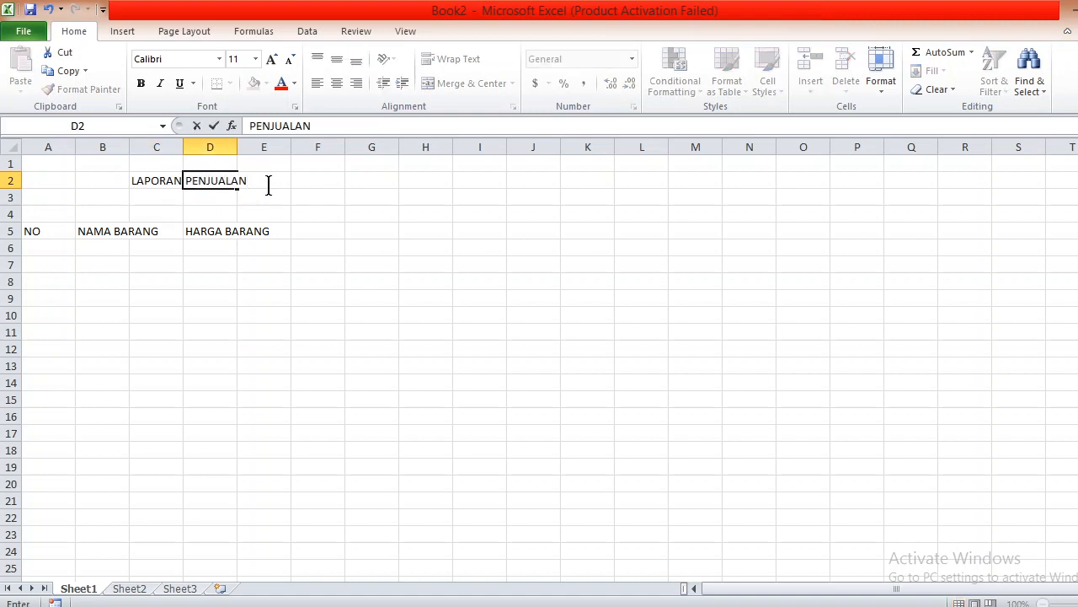
{"action": "key", "text": "F2"}
{"action": "left_click", "coordinate": [337, 212]}
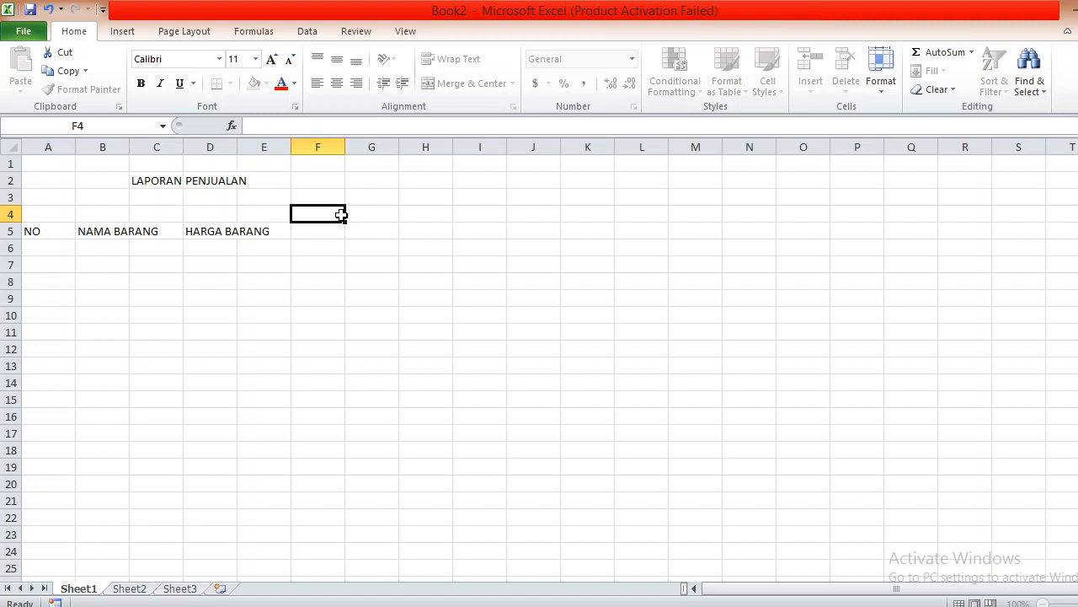
{"action": "left_click", "coordinate": [280, 180]}
{"action": "type", "text": "BARANG"}
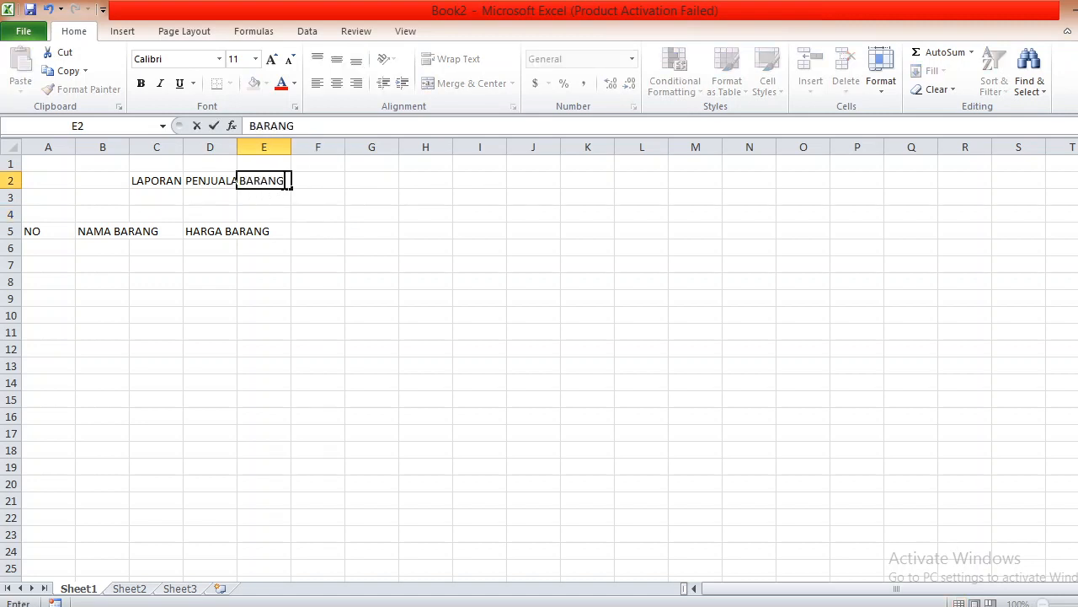
{"action": "key", "text": "Return"}
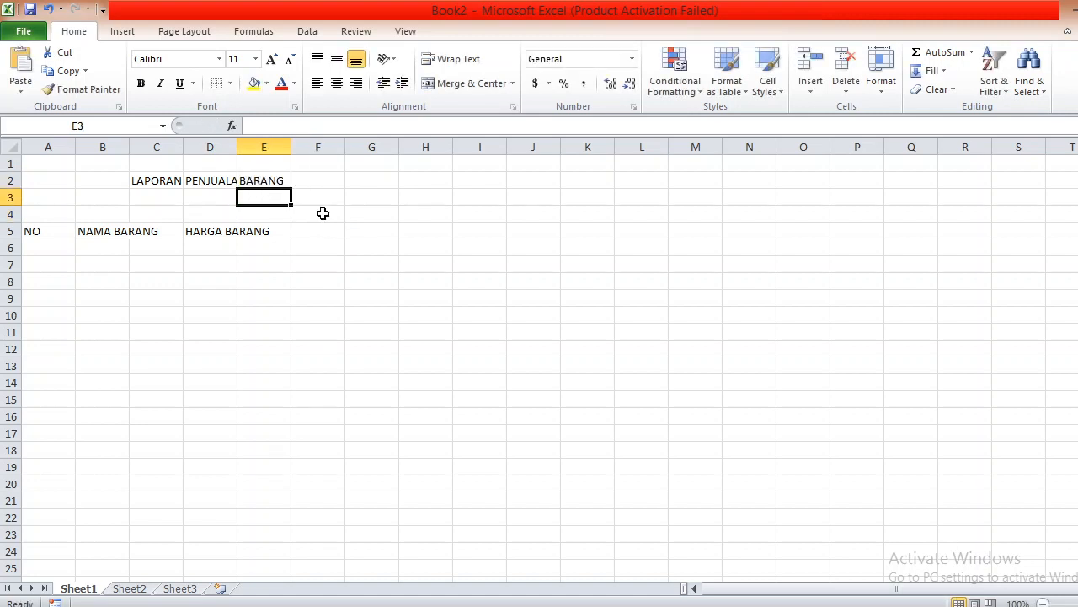
{"action": "left_click", "coordinate": [334, 244]}
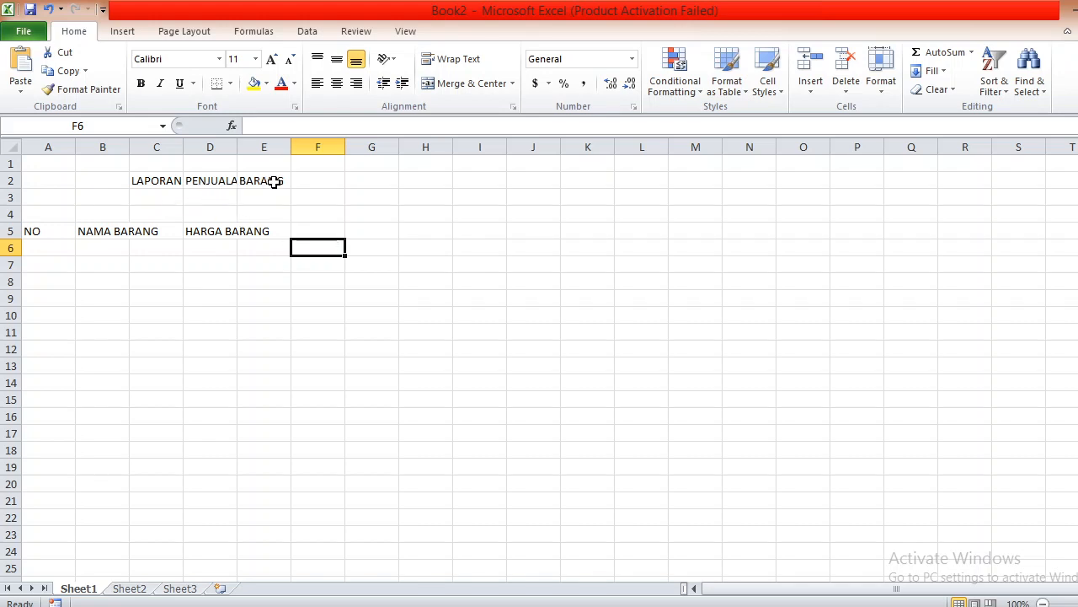
- Clear the title cells C2:E2 and enter the report title LAPORAN PENJUALAN BARANG in cell A1
{"action": "left_click_drag", "start_coordinate": [147, 180], "coordinate": [266, 181]}
{"action": "key", "text": "Delete"}
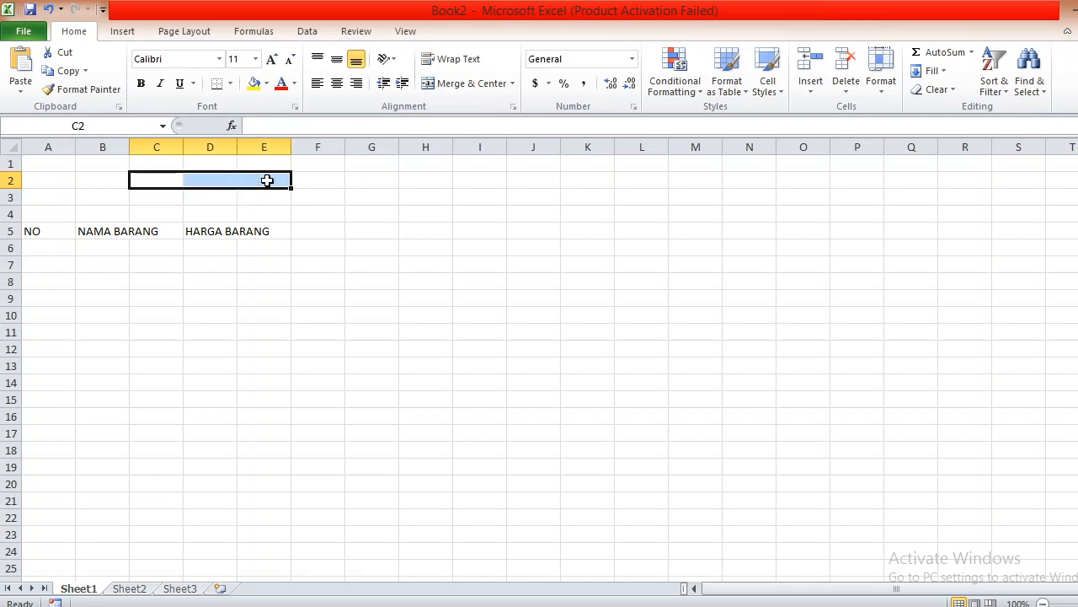
{"action": "left_click", "coordinate": [39, 164]}
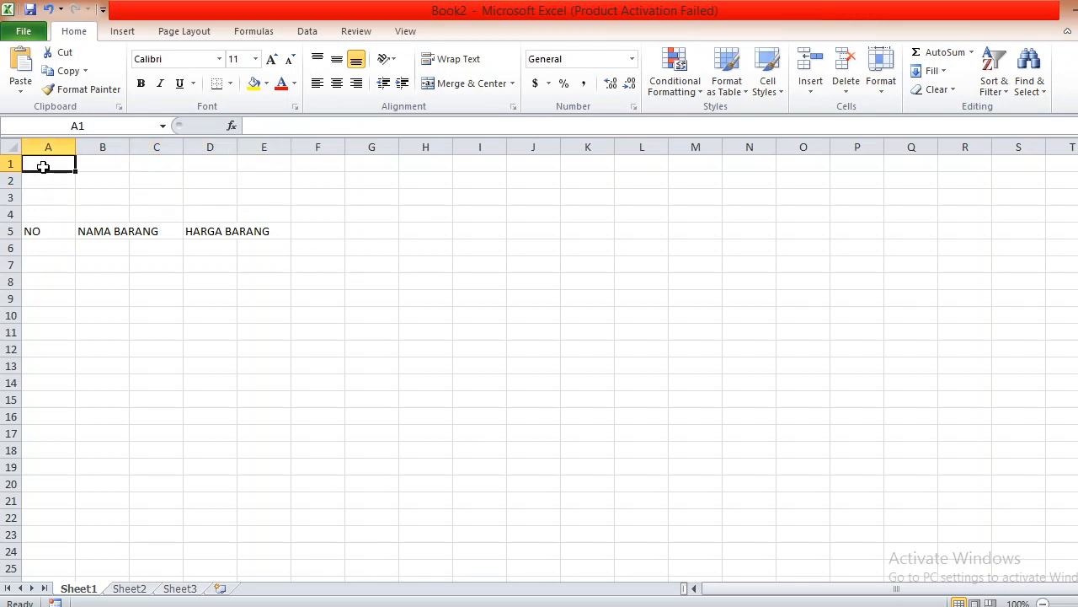
{"action": "left_click", "coordinate": [39, 184]}
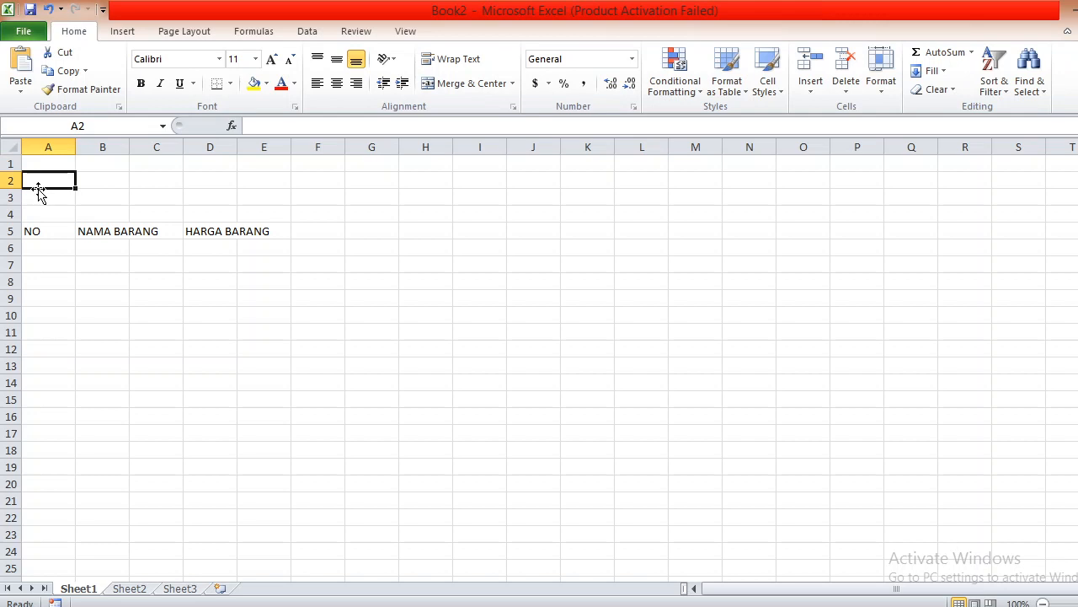
{"action": "left_click", "coordinate": [52, 164]}
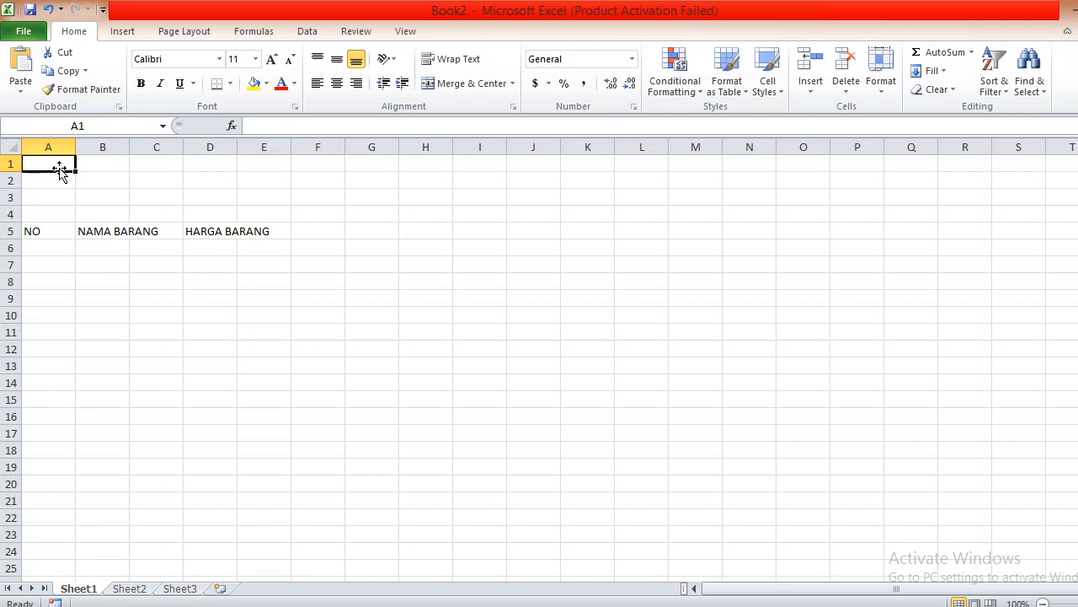
{"action": "type", "text": "LA"}
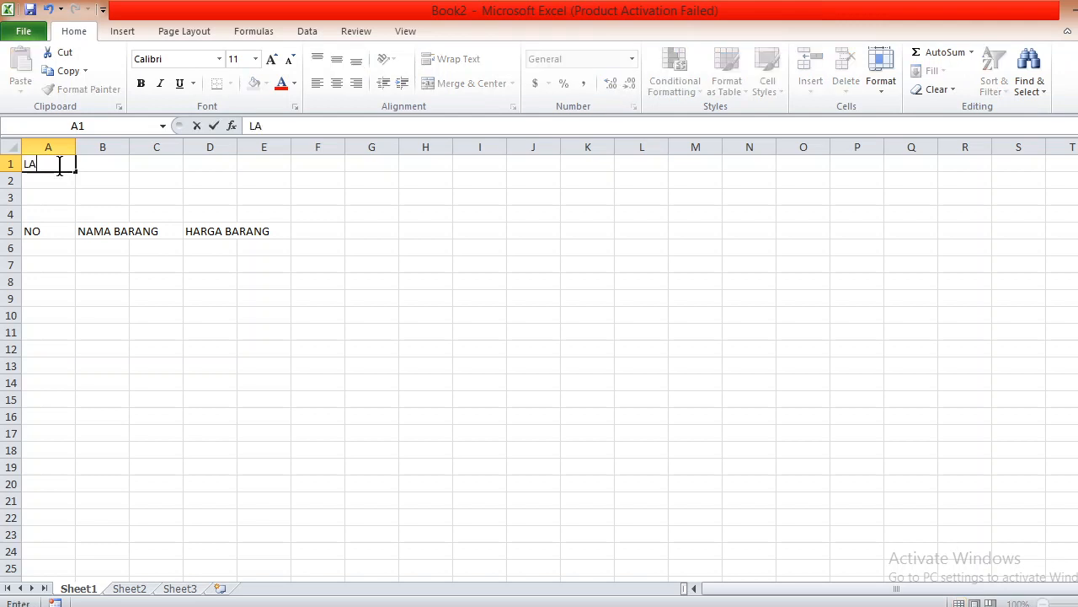
{"action": "type", "text": "PORAN PENJUA"}
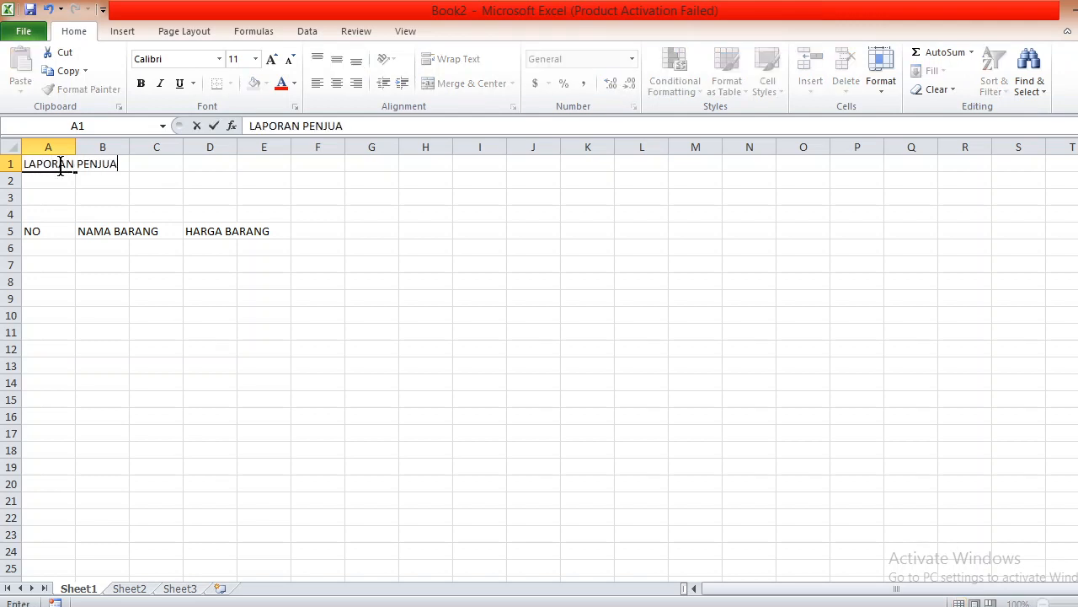
{"action": "type", "text": "LAN BARANG"}
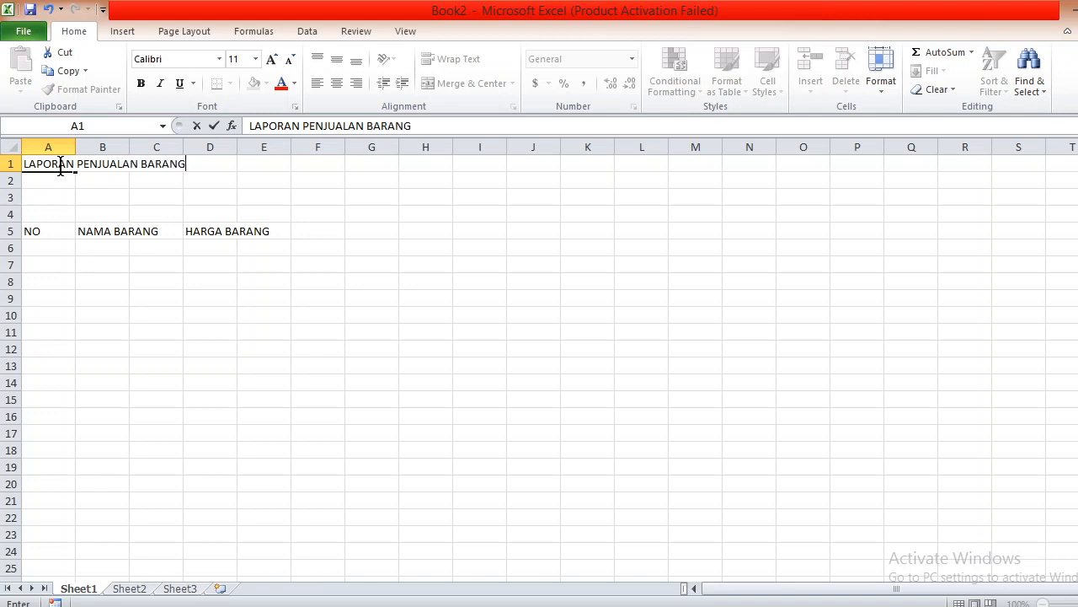
{"action": "left_click", "coordinate": [205, 197]}
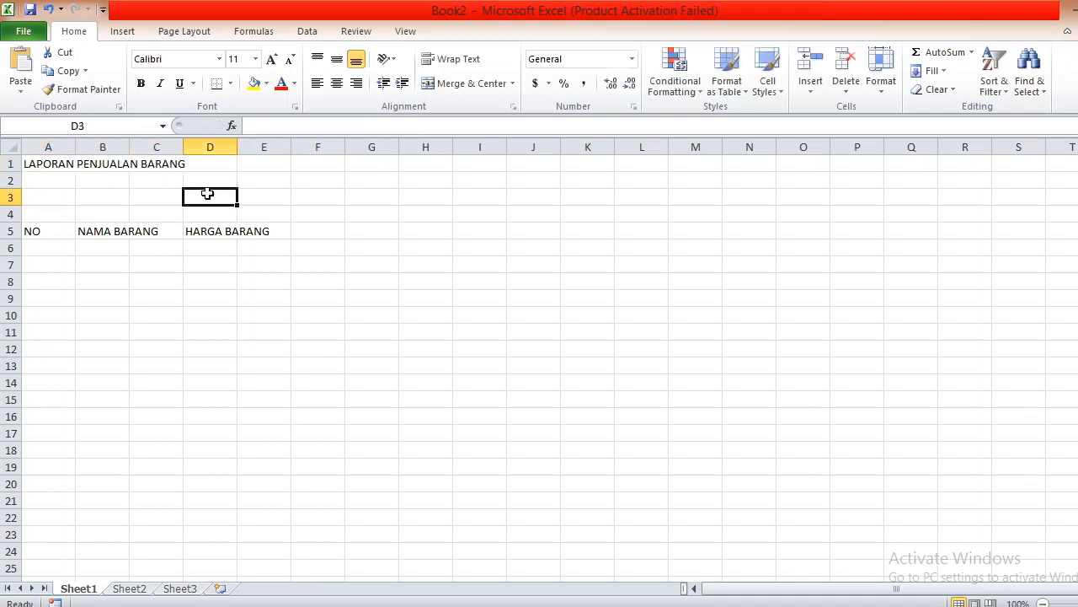
- Enter the subtitle KOPERASI SD SEJAHTERA in cell A2 below the report title
{"action": "left_click", "coordinate": [56, 184]}
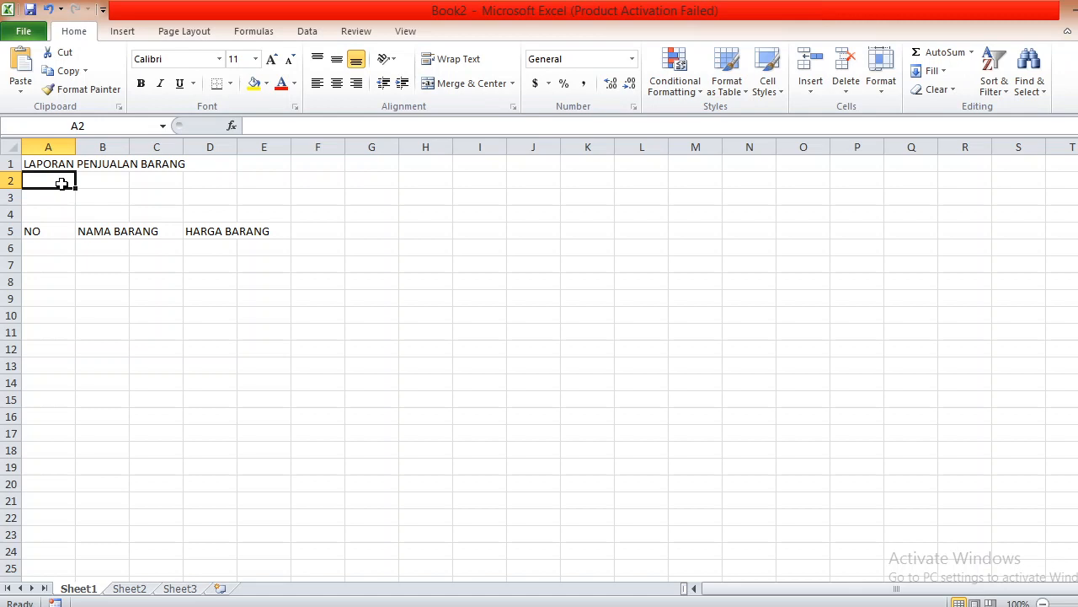
{"action": "type", "text": "KOPE"}
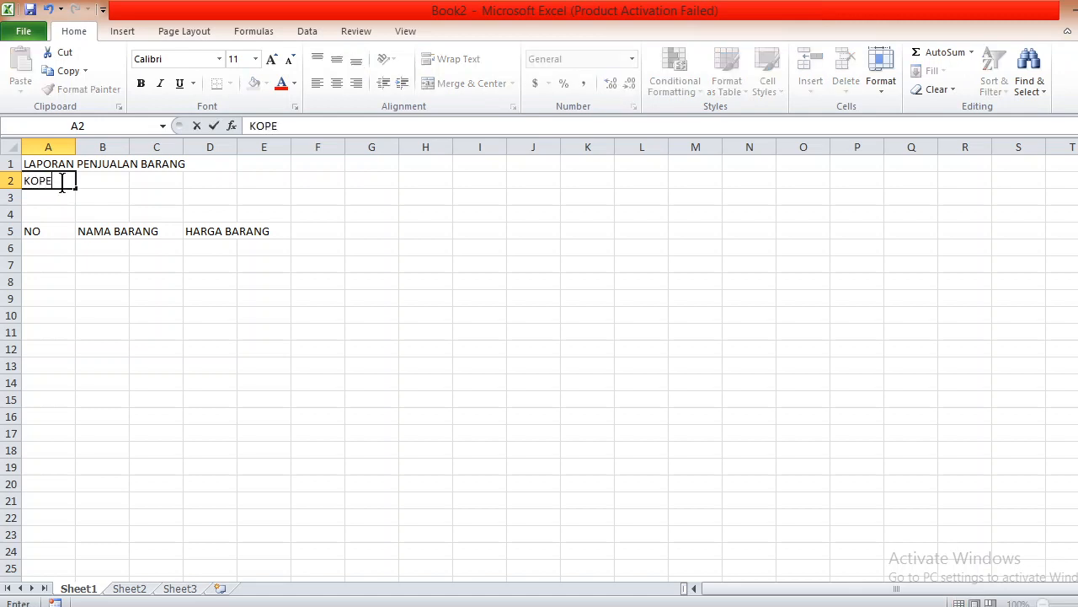
{"action": "type", "text": "RASI SD SEJAHTERA"}
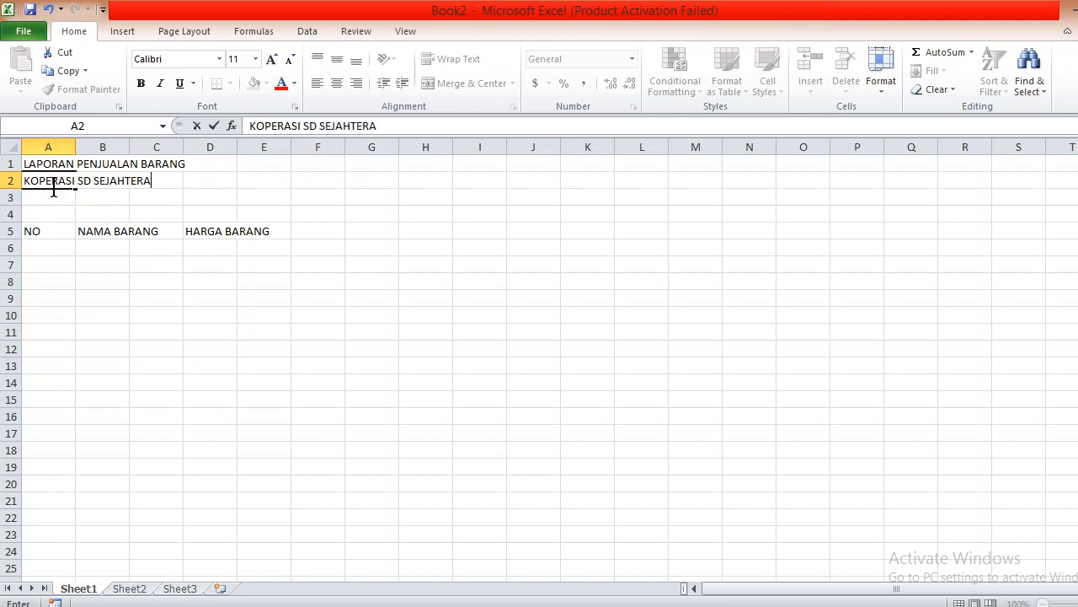
{"action": "left_click", "coordinate": [175, 201]}
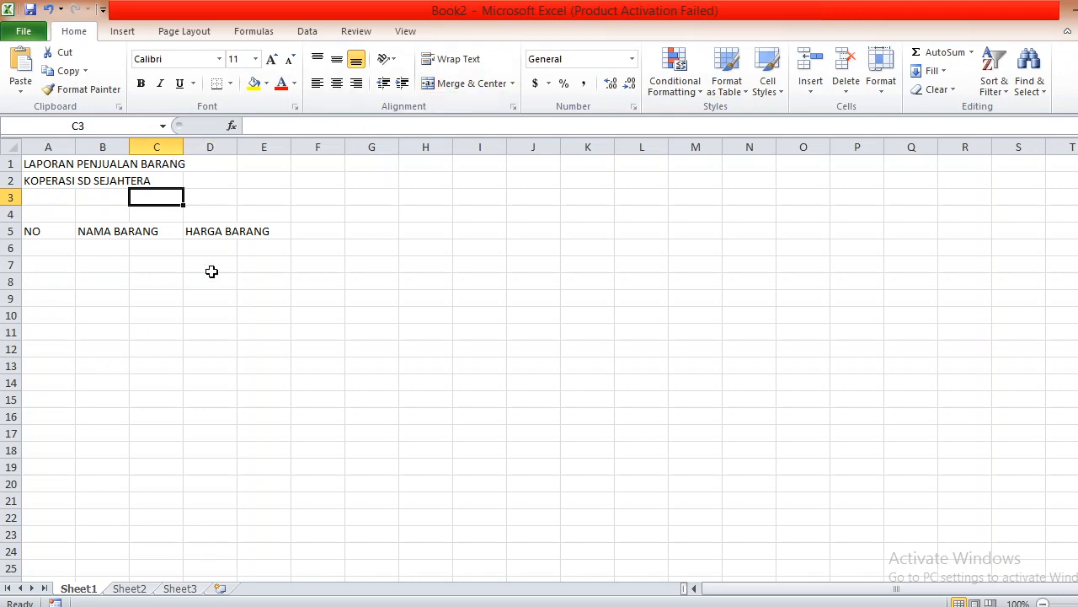
- Widen column B to fit the full NAMA BARANG header
{"action": "left_click", "coordinate": [51, 237]}
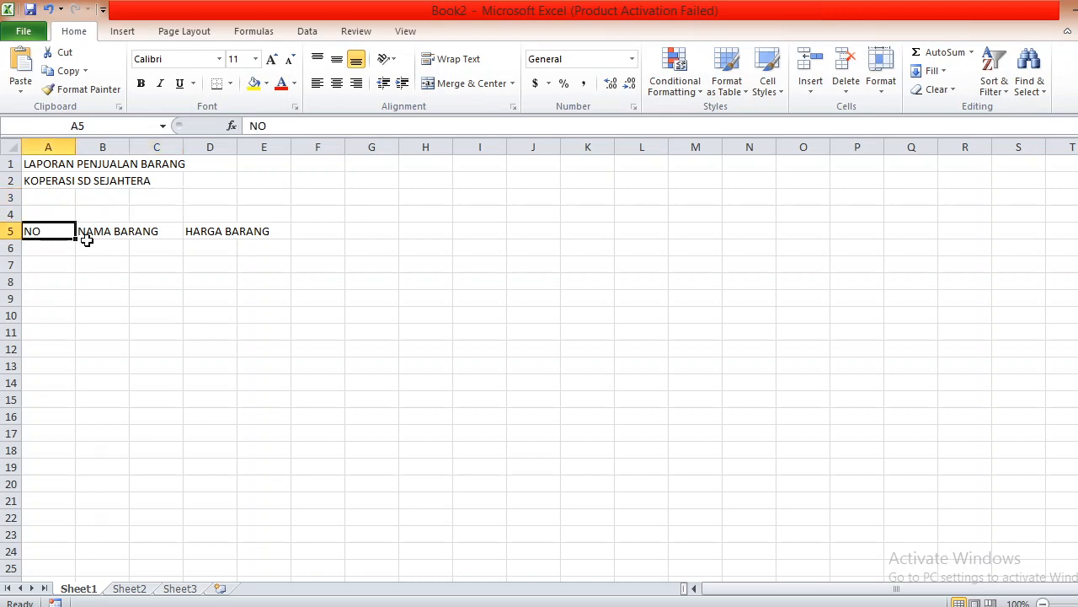
{"action": "left_click", "coordinate": [88, 243]}
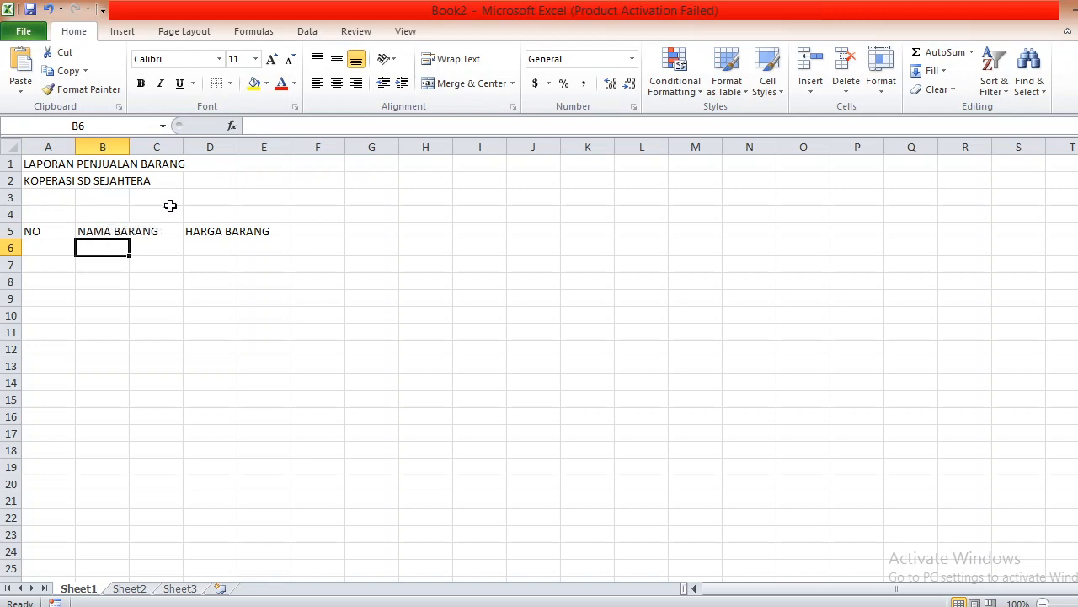
{"action": "left_click", "coordinate": [128, 146]}
{"action": "left_click_drag", "start_coordinate": [131, 146], "coordinate": [160, 149]}
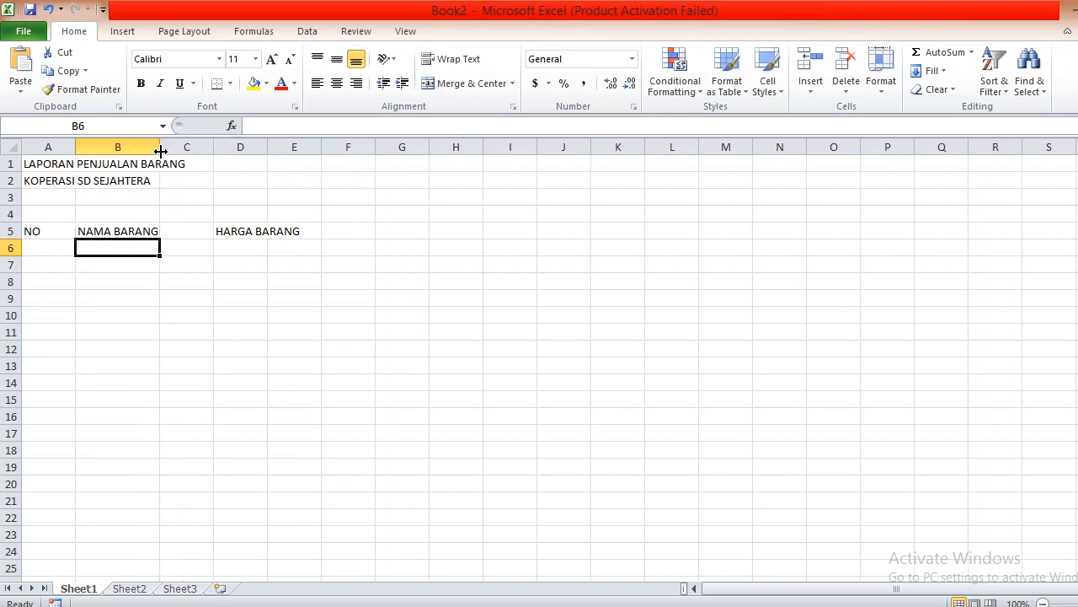
{"action": "left_click", "coordinate": [209, 278]}
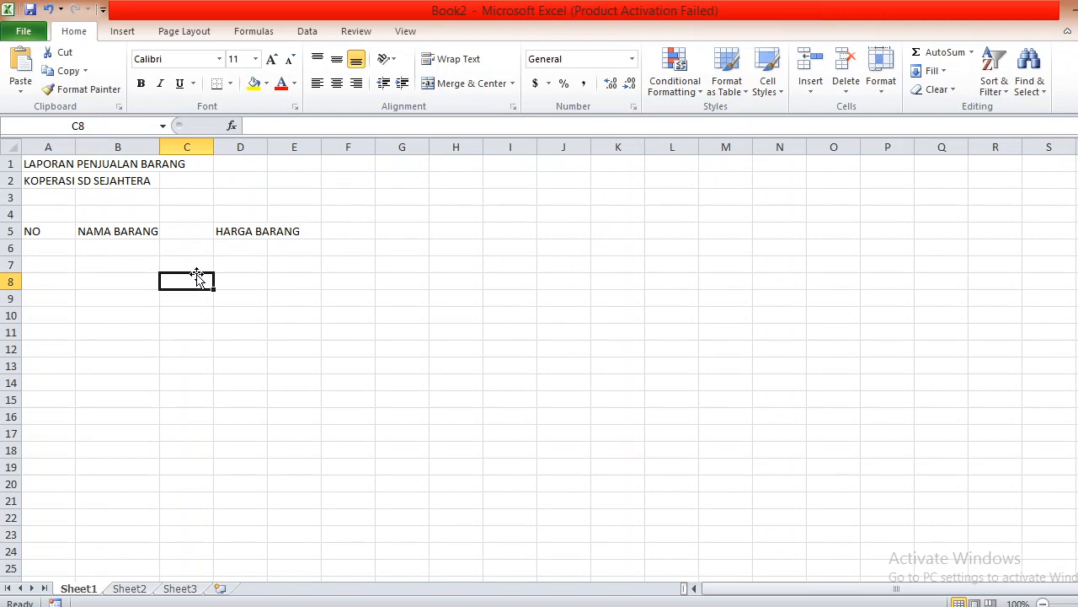
- Replace the header in cell B5 with NAMA alone and enter BARANG in cell B6 below it
{"action": "left_click", "coordinate": [139, 234]}
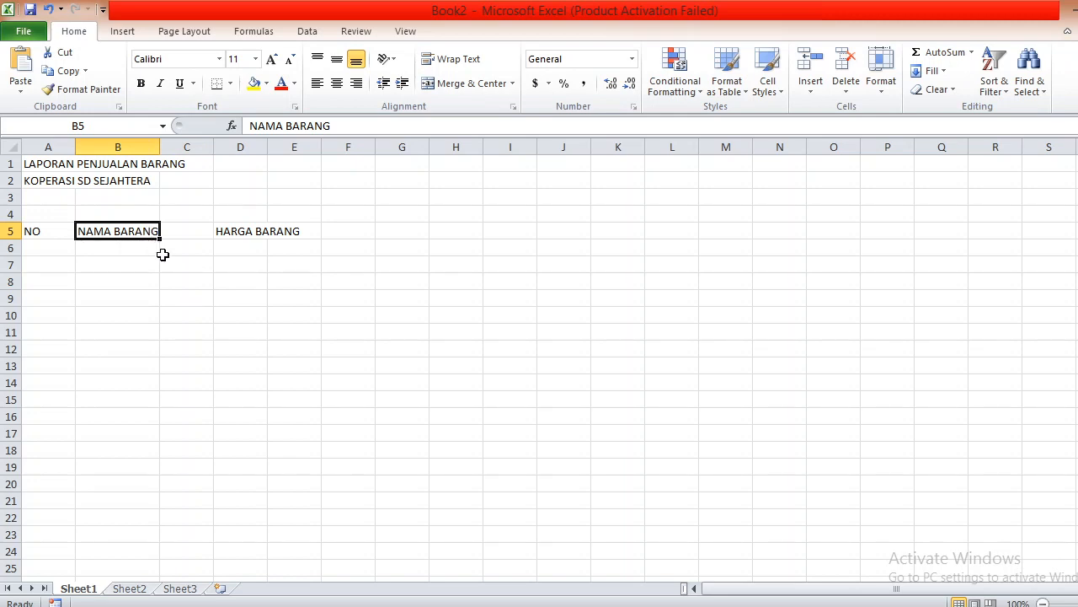
{"action": "left_click", "coordinate": [163, 259]}
{"action": "left_click", "coordinate": [136, 233]}
{"action": "key", "text": "Delete"}
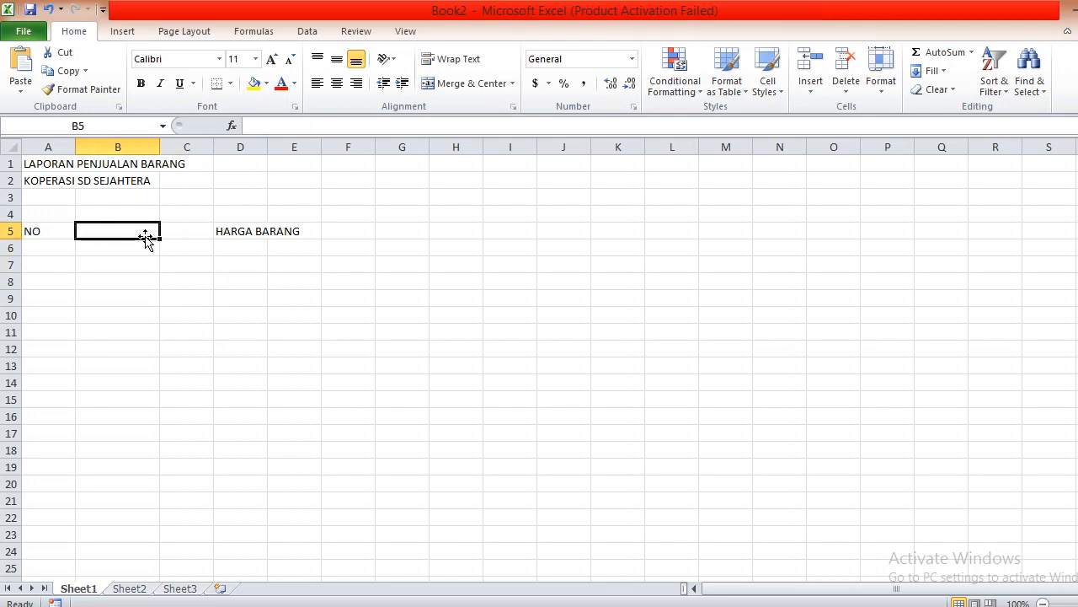
{"action": "type", "text": "NAMA"}
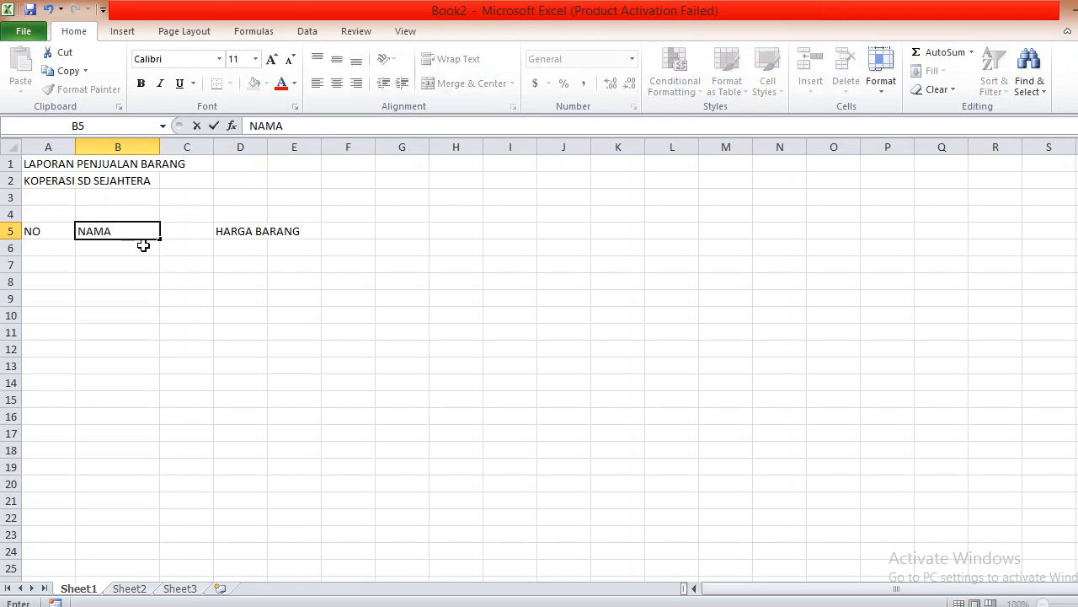
{"action": "key", "text": "Return"}
{"action": "type", "text": "BARA"}
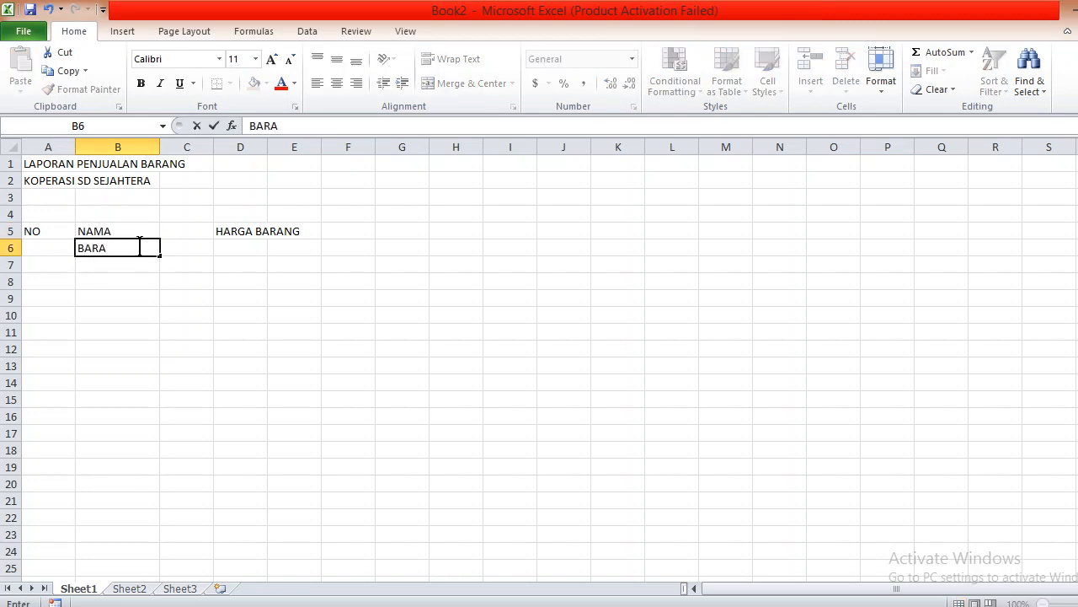
{"action": "type", "text": "NG"}
- Undo the BARANG entry in cell B6 and leave the cell empty
{"action": "key", "text": "ctrl+z"}
{"action": "key", "text": "ctrl+y"}
{"action": "key", "text": "ctrl+z"}
{"action": "key", "text": "ctrl+y"}
{"action": "key", "text": "ctrl+z"}
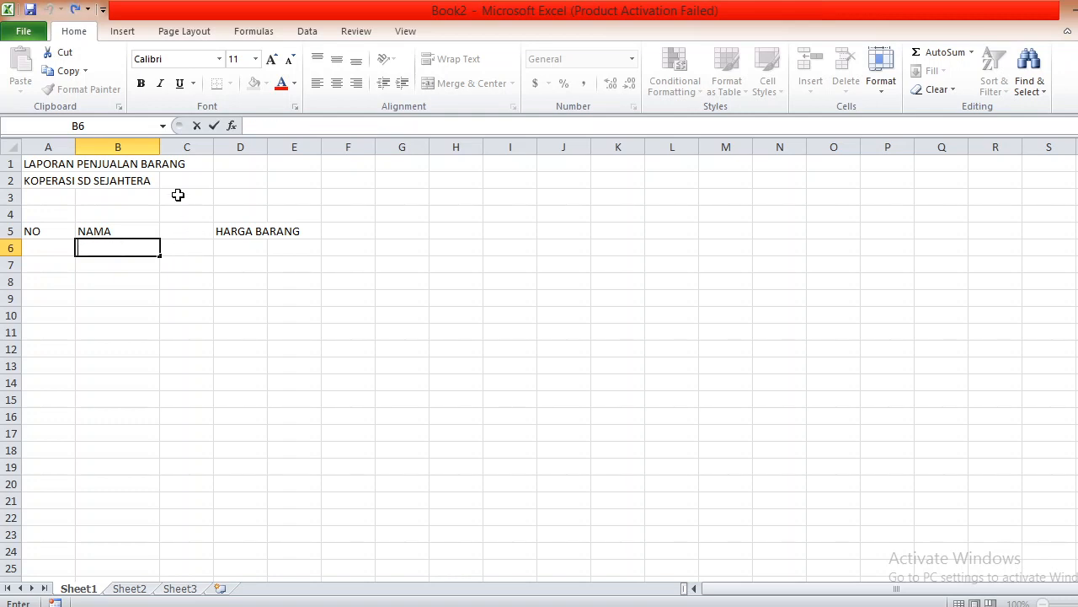
{"action": "key", "text": "Escape"}
- Enter the full column header NAMA BARANG in cell B5, replacing the shortened header
{"action": "left_click", "coordinate": [138, 231]}
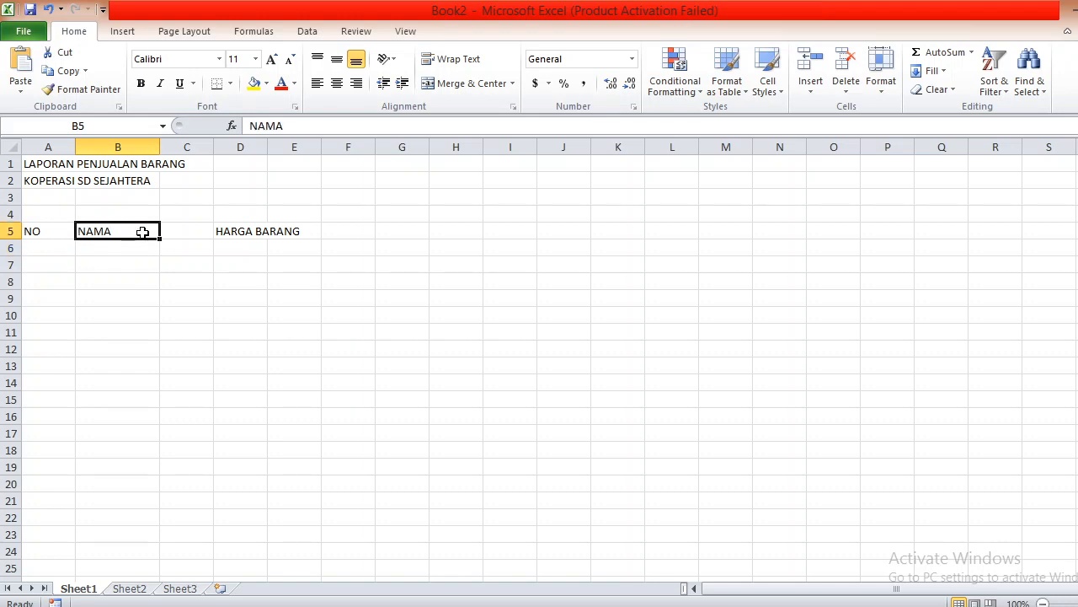
{"action": "type", "text": "B"}
{"action": "key", "text": "BackSpace"}
{"action": "type", "text": "NAMA"}
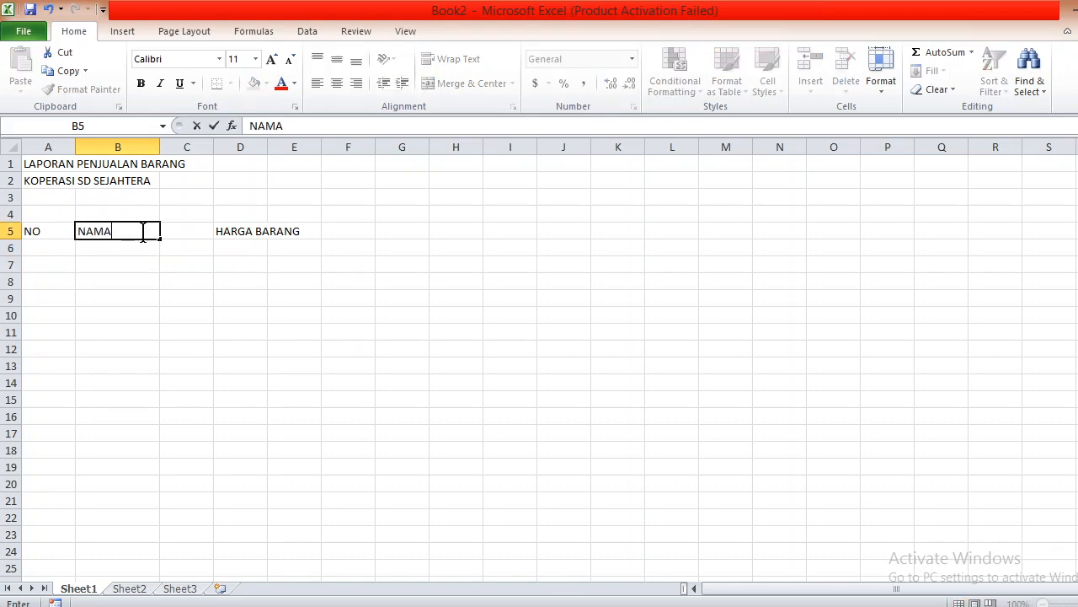
{"action": "type", "text": " BARANG"}
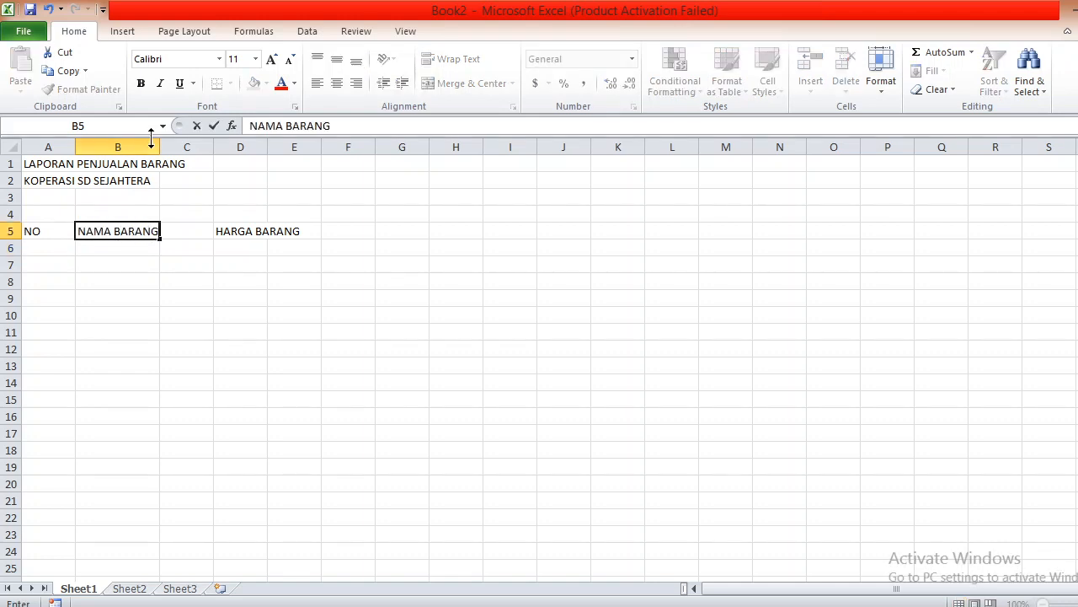
- Narrow column B to less than the width of its NAMA BARANG header, and select the HARGA BARANG header in cell D5
{"action": "left_click", "coordinate": [157, 147]}
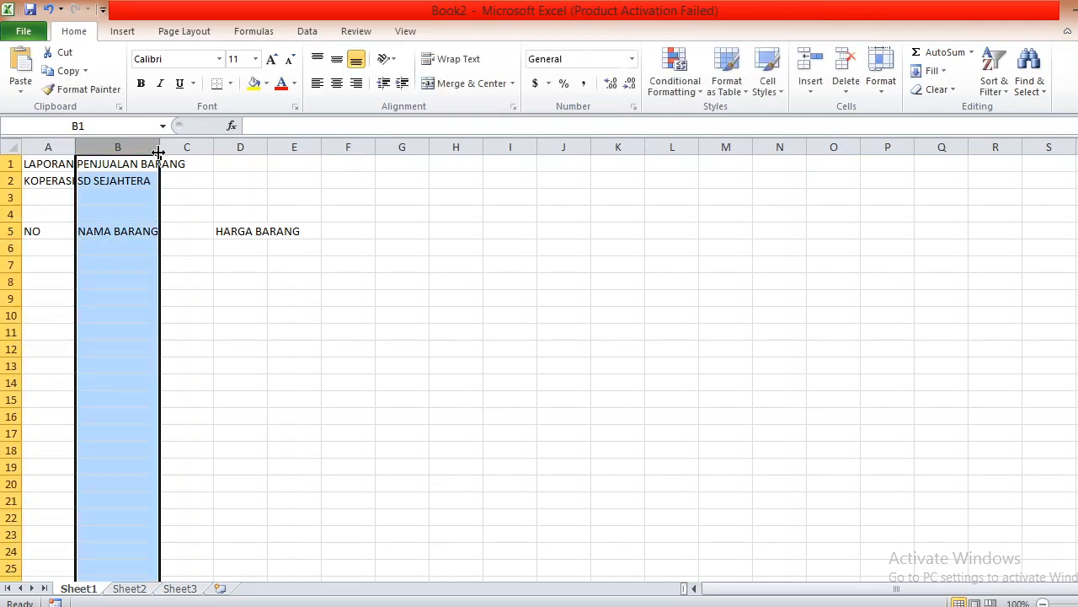
{"action": "left_click_drag", "start_coordinate": [159, 151], "coordinate": [139, 151]}
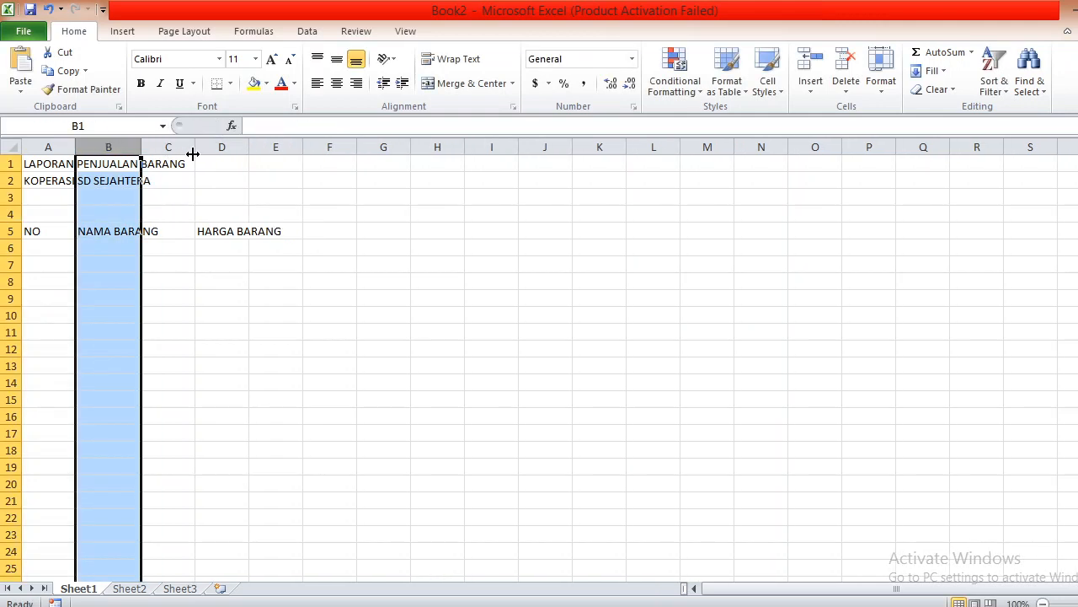
{"action": "left_click", "coordinate": [215, 247]}
{"action": "left_click", "coordinate": [166, 236]}
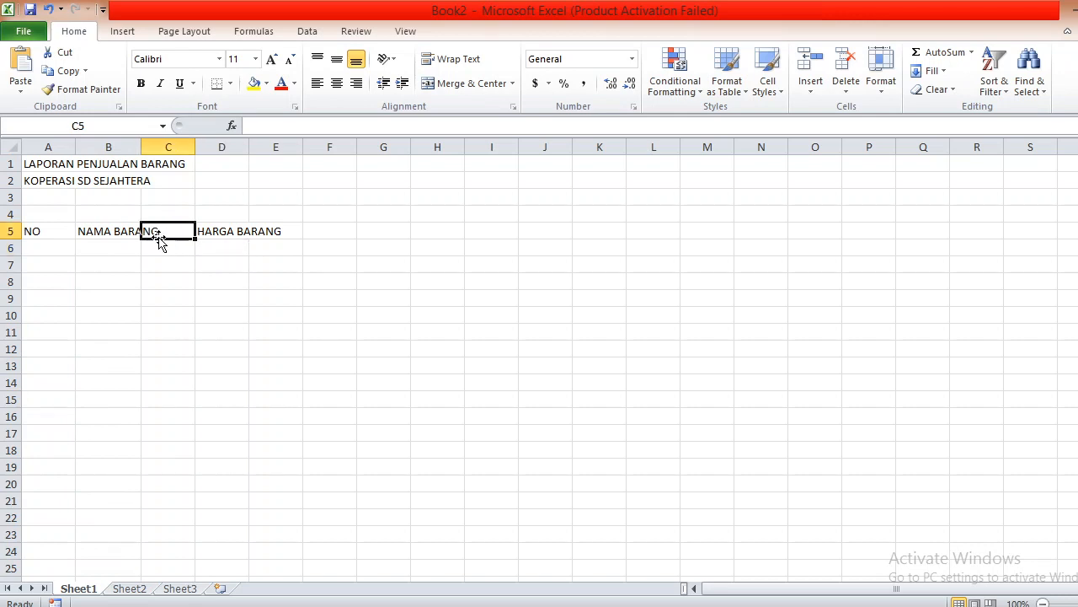
{"action": "left_click", "coordinate": [210, 240]}
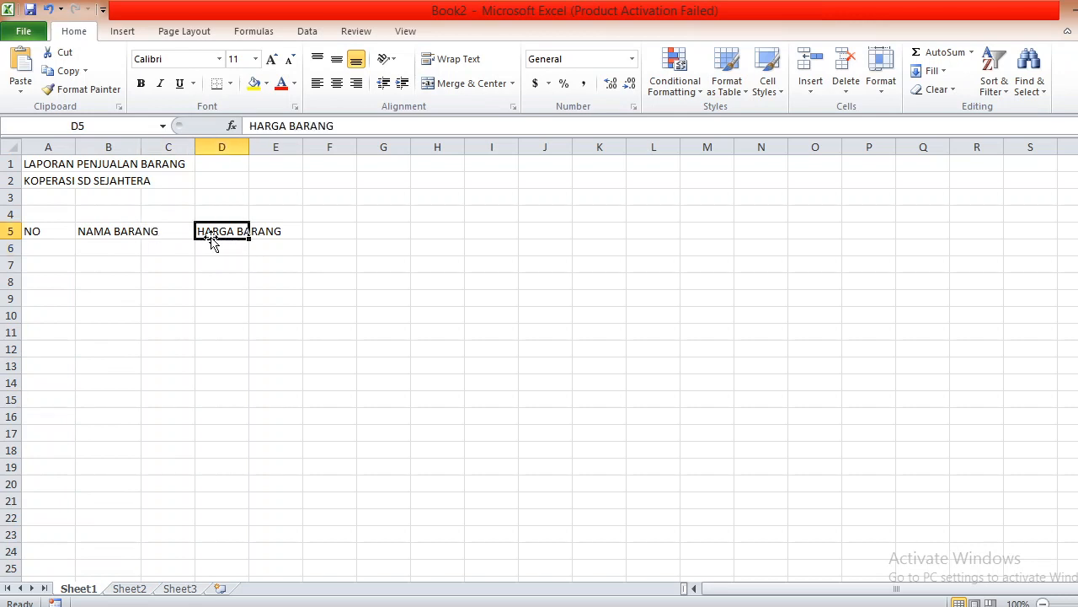
- Narrow column C to a sliver and widen it again to demonstrate how the NAMA BARANG header is cut off
{"action": "left_click_drag", "start_coordinate": [195, 148], "coordinate": [144, 159]}
{"action": "left_click", "coordinate": [221, 241]}
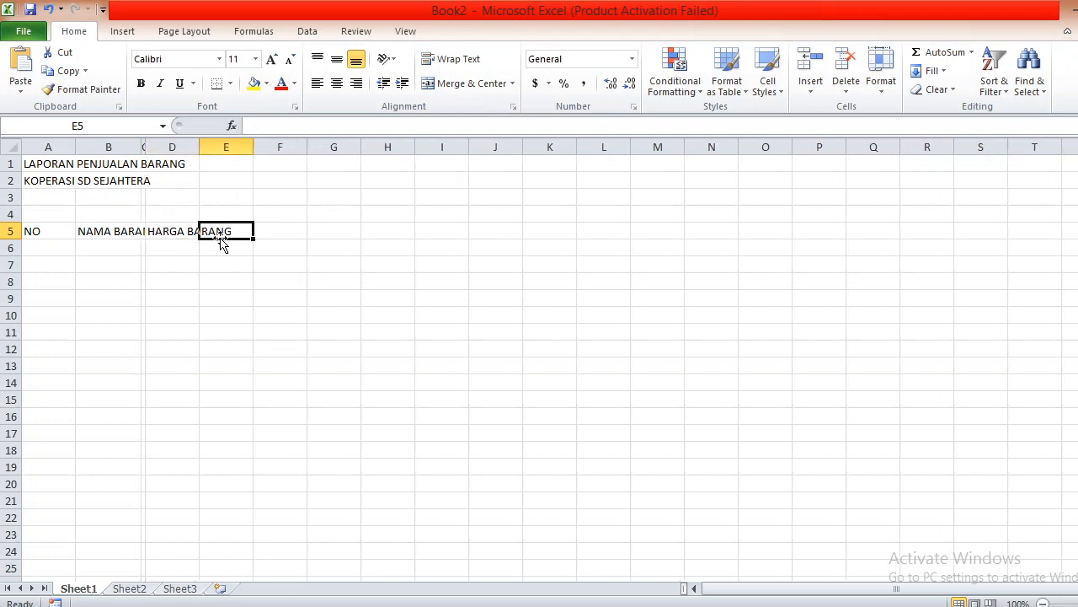
{"action": "left_click", "coordinate": [219, 283]}
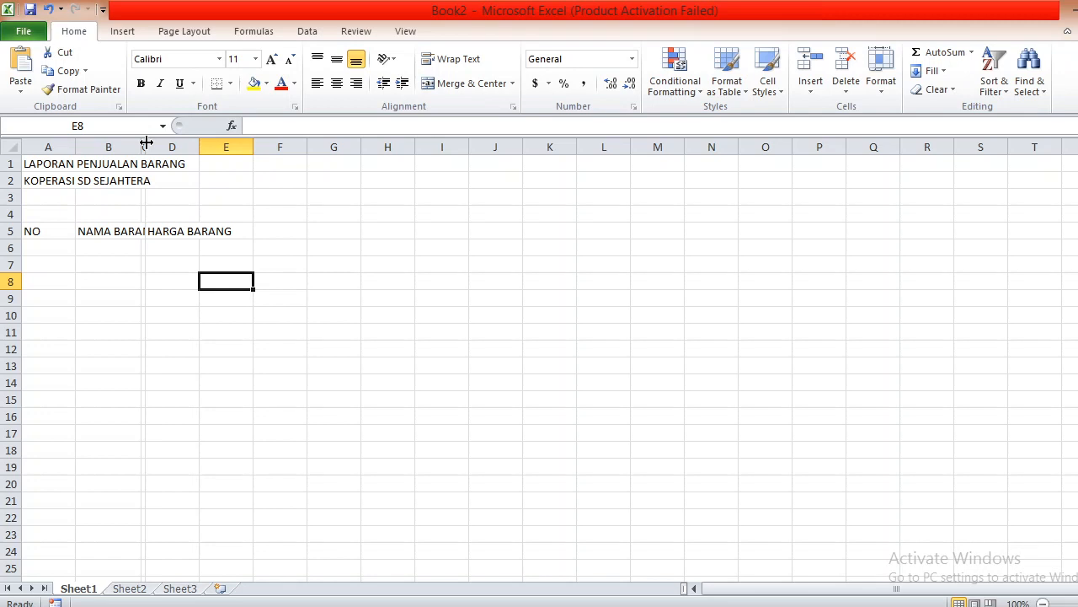
{"action": "left_click_drag", "start_coordinate": [147, 142], "coordinate": [190, 145]}
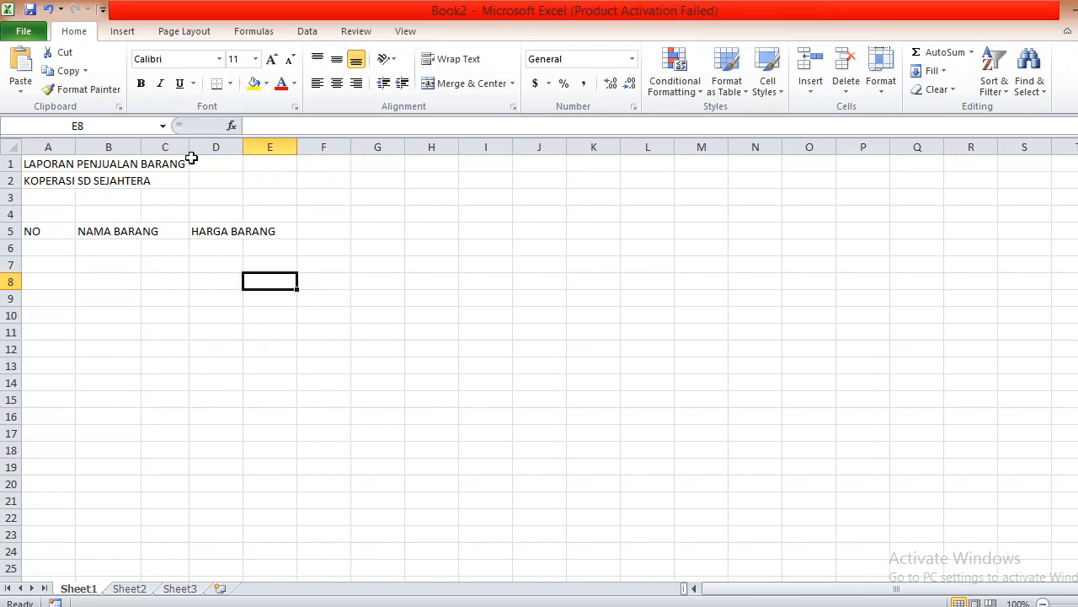
- Go through the header cells in row 5 and clear the HARGA BARANG header from cell D5
{"action": "left_click_drag", "start_coordinate": [45, 234], "coordinate": [44, 246]}
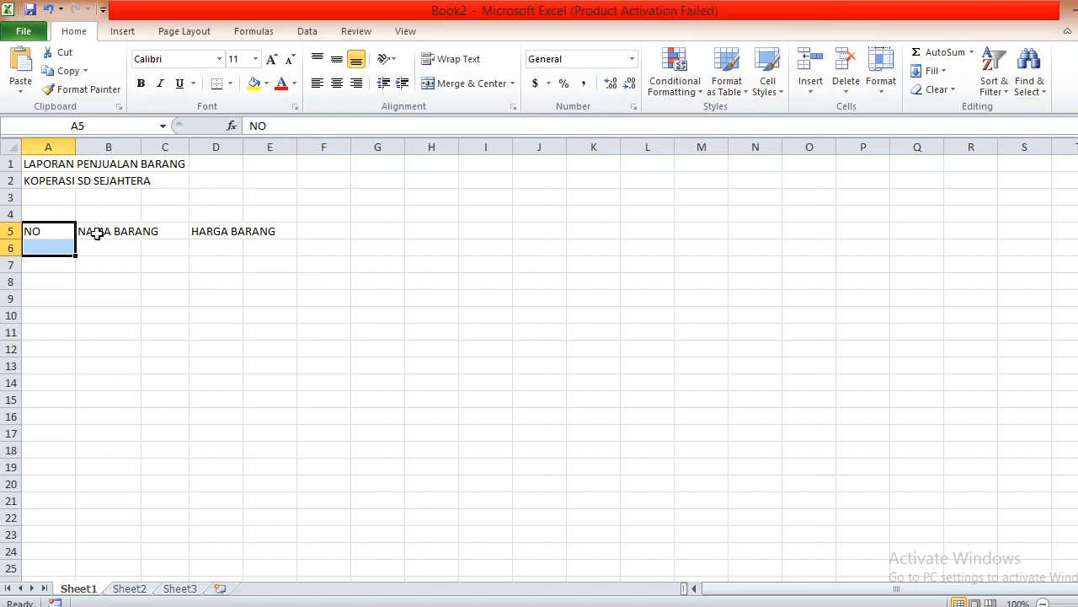
{"action": "left_click", "coordinate": [103, 232]}
{"action": "left_click", "coordinate": [159, 228]}
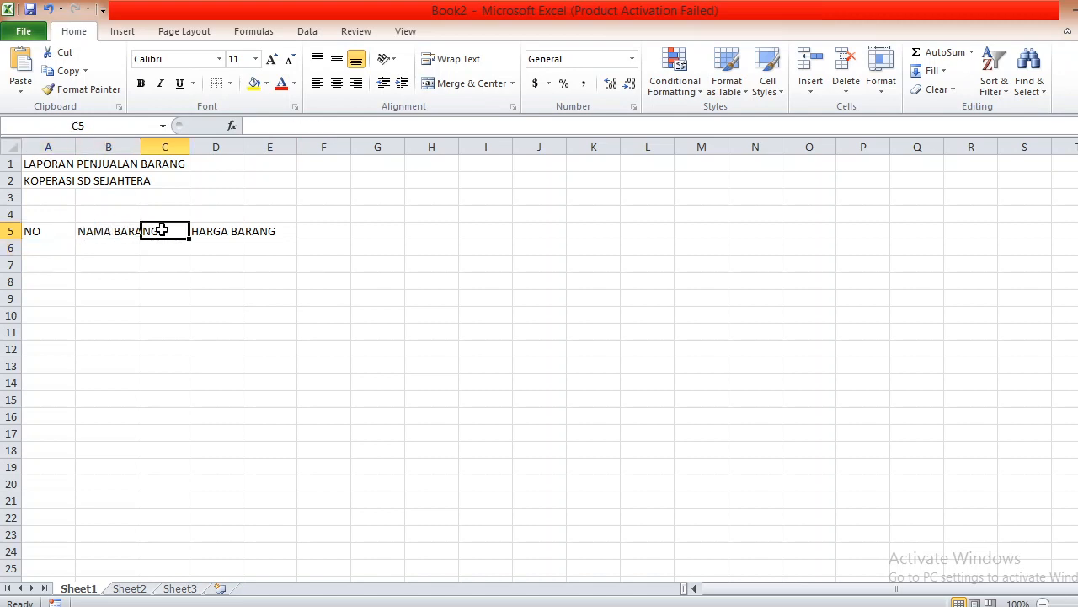
{"action": "left_click", "coordinate": [233, 232]}
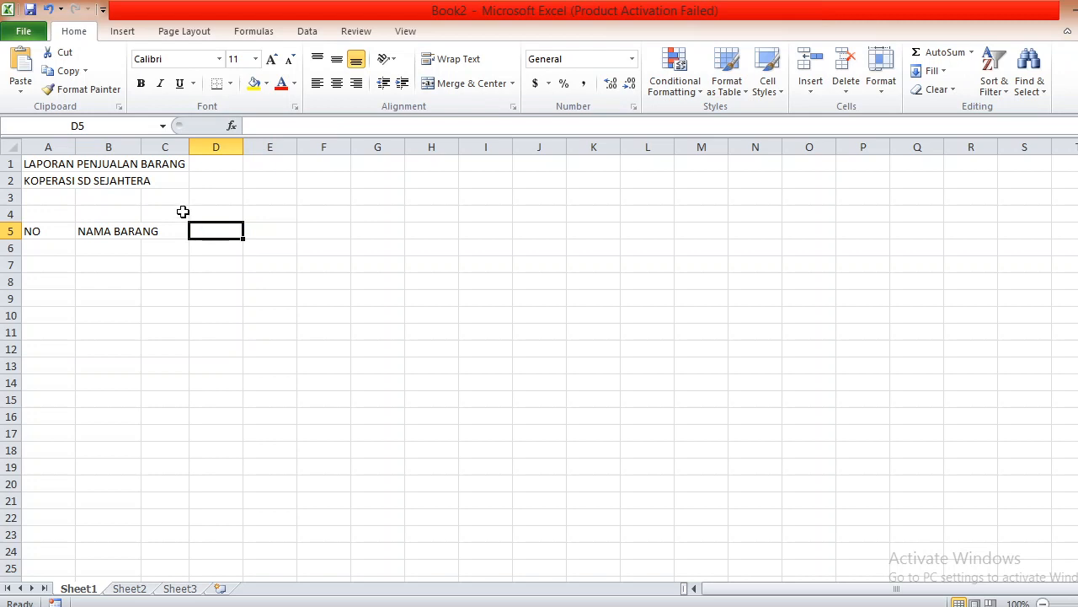
- Enter the column header JUMLAH BARANG in cell C5, beside the NAMA BARANG header
{"action": "left_click", "coordinate": [180, 230]}
{"action": "type", "text": "HARGA BARA"}
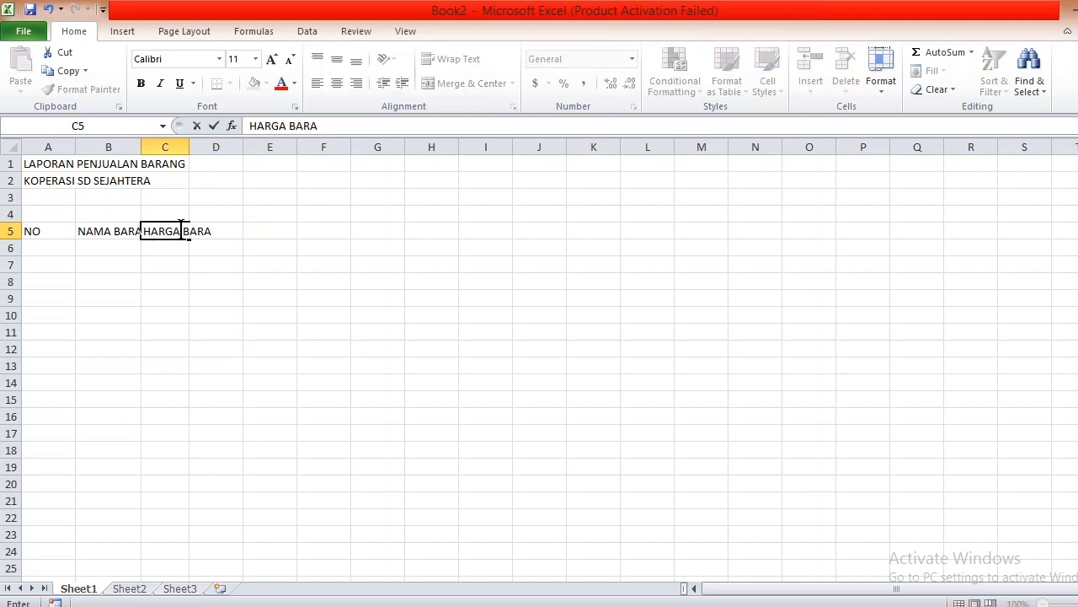
{"action": "type", "text": "NG"}
{"action": "key", "text": "BackSpace"}
{"action": "key", "text": "BackSpace"}
{"action": "key", "text": "BackSpace"}
{"action": "key", "text": "BackSpace"}
{"action": "key", "text": "BackSpace"}
{"action": "key", "text": "BackSpace"}
{"action": "key", "text": "BackSpace"}
{"action": "key", "text": "BackSpace"}
{"action": "key", "text": "BackSpace"}
{"action": "key", "text": "BackSpace"}
{"action": "key", "text": "BackSpace"}
{"action": "key", "text": "BackSpace"}
{"action": "type", "text": "JUMLAH BARANG"}
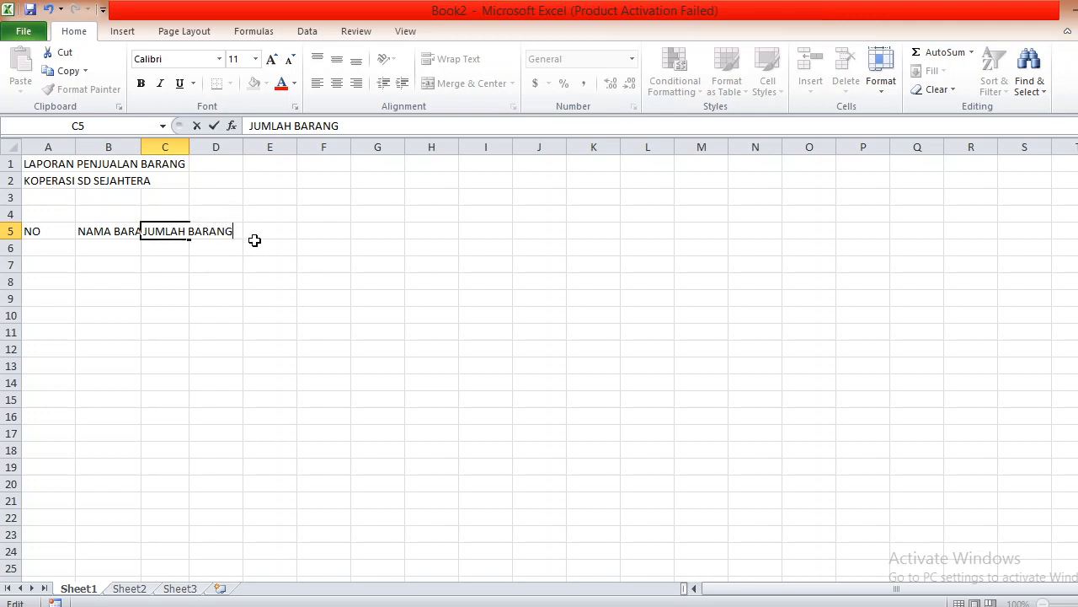
{"action": "key", "text": "Return"}
- Enter the column header HARGA BARANG in cell D5
{"action": "left_click", "coordinate": [223, 230]}
{"action": "type", "text": "H"}
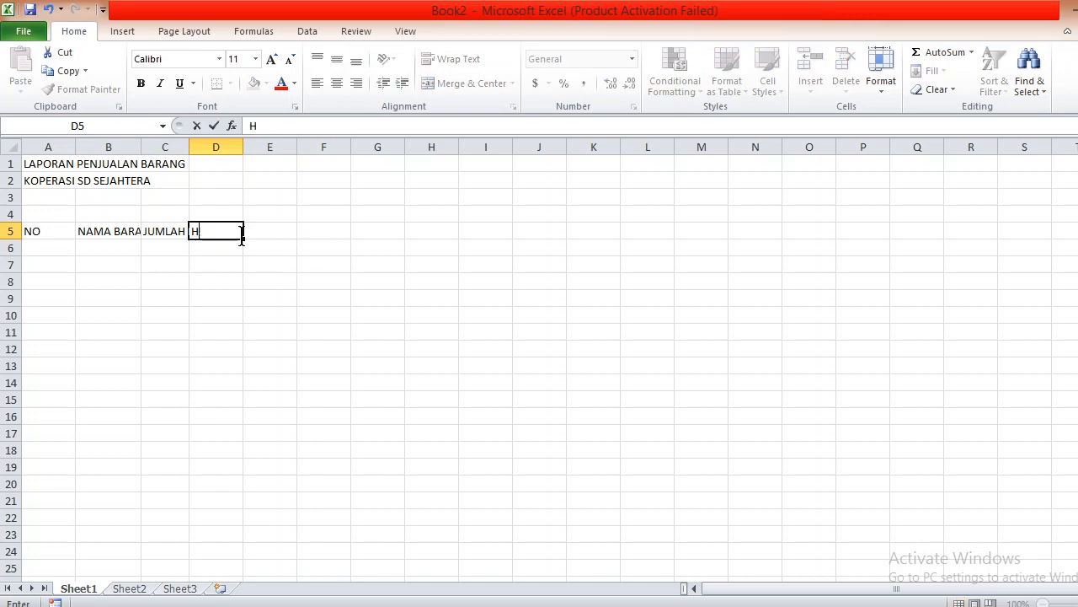
{"action": "type", "text": "ARGA BARANG"}
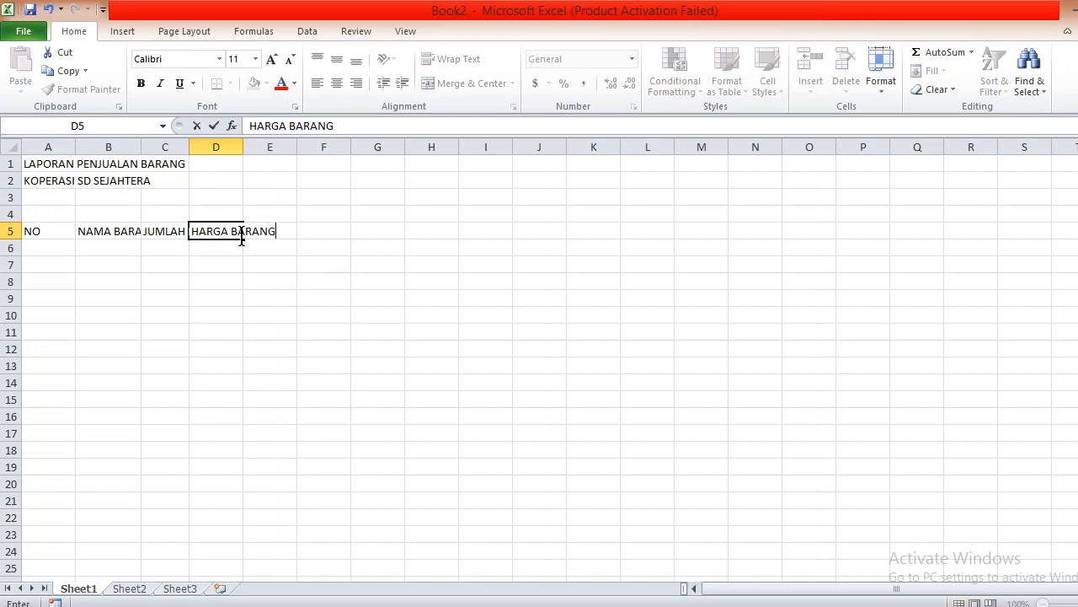
{"action": "left_click", "coordinate": [247, 249]}
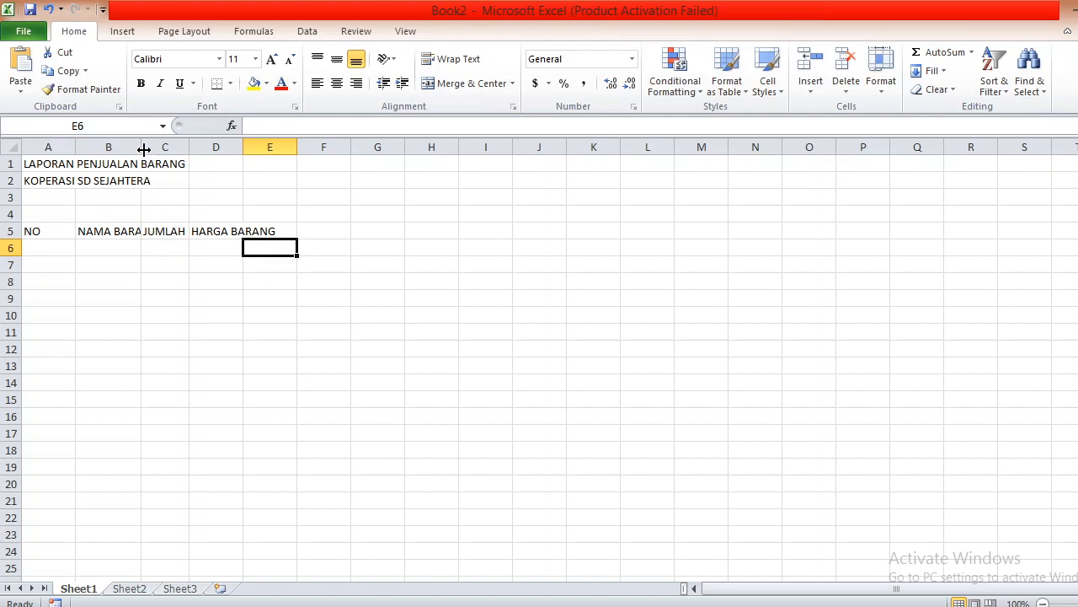
- Widen columns B, C and D so each header in row 5 fits fully inside its own cell
{"action": "left_click_drag", "start_coordinate": [144, 149], "coordinate": [359, 149]}
{"action": "left_click", "coordinate": [474, 245]}
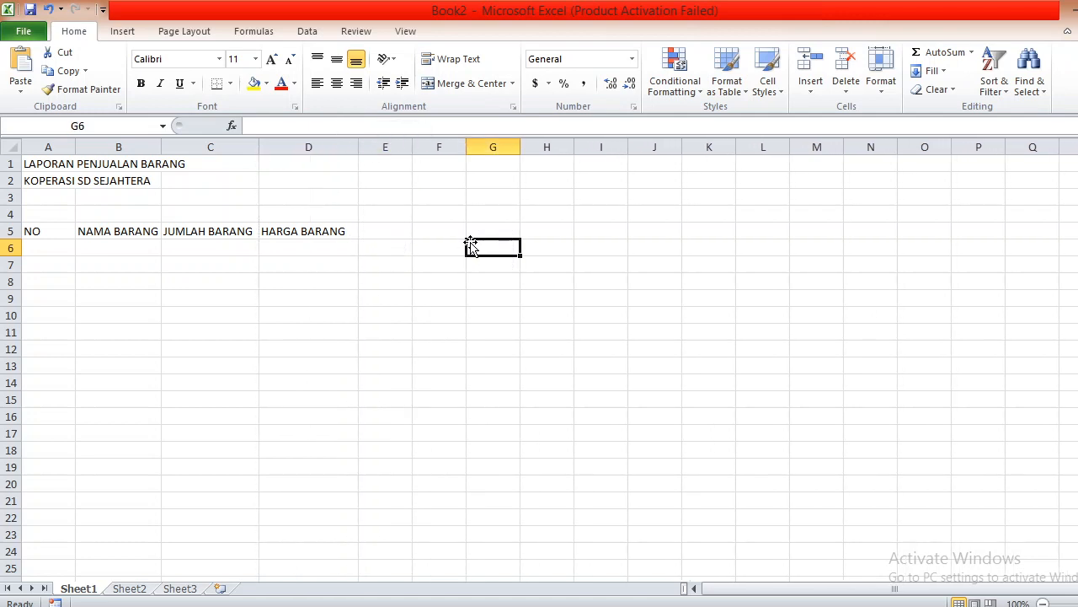
{"action": "left_click", "coordinate": [64, 232]}
{"action": "left_click", "coordinate": [118, 232]}
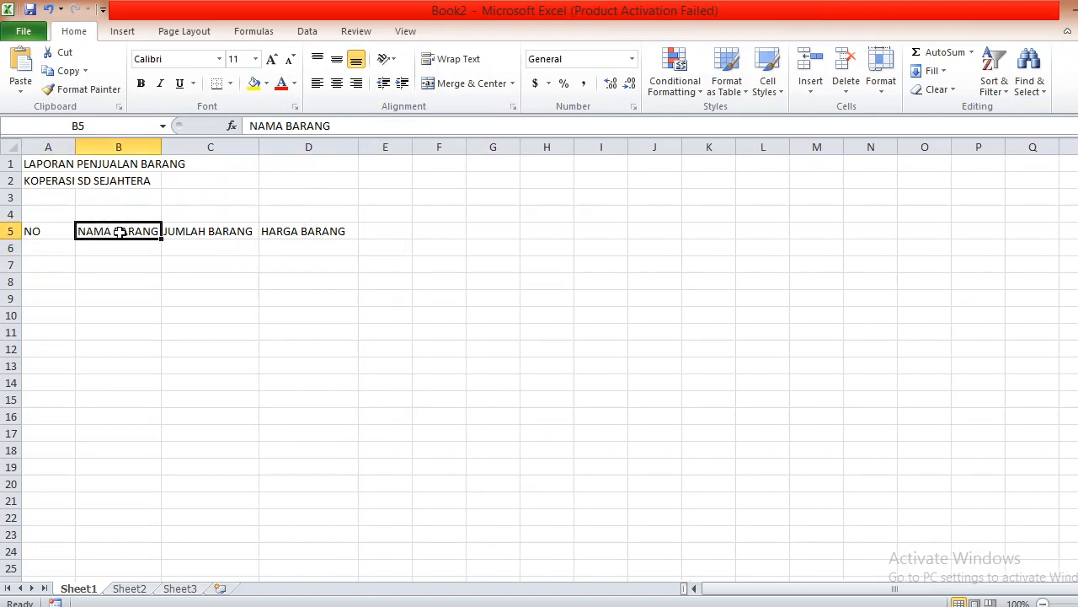
{"action": "left_click", "coordinate": [192, 230]}
{"action": "left_click", "coordinate": [286, 231]}
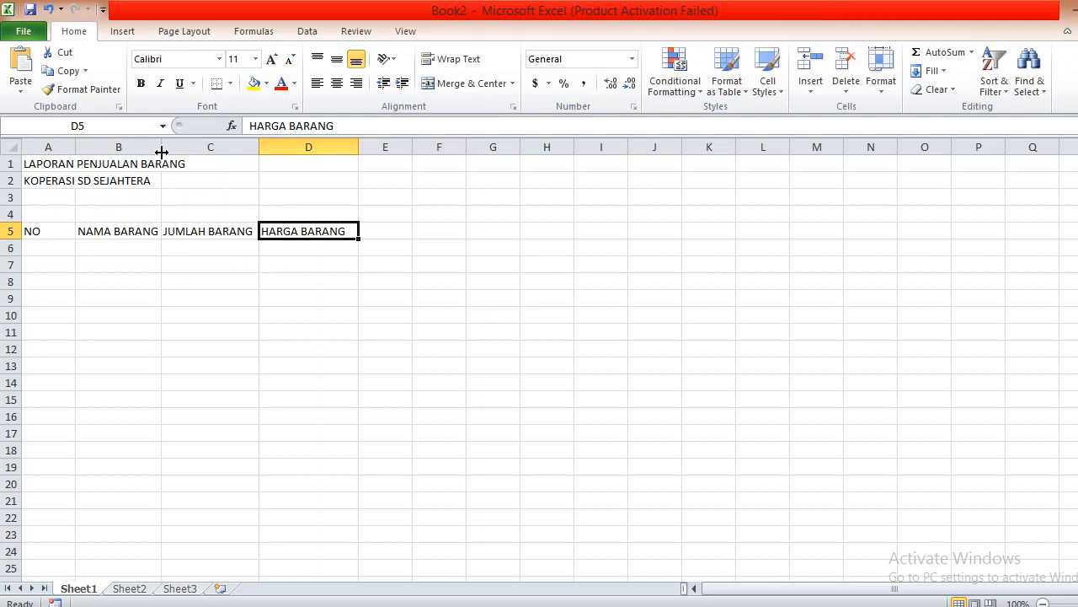
{"action": "mouse_move", "coordinate": [161, 149]}
{"action": "left_mouse_down"}
{"action": "mouse_move", "coordinate": [144, 149]}
{"action": "mouse_move", "coordinate": [170, 149]}
{"action": "left_mouse_up"}
{"action": "left_click", "coordinate": [146, 163]}
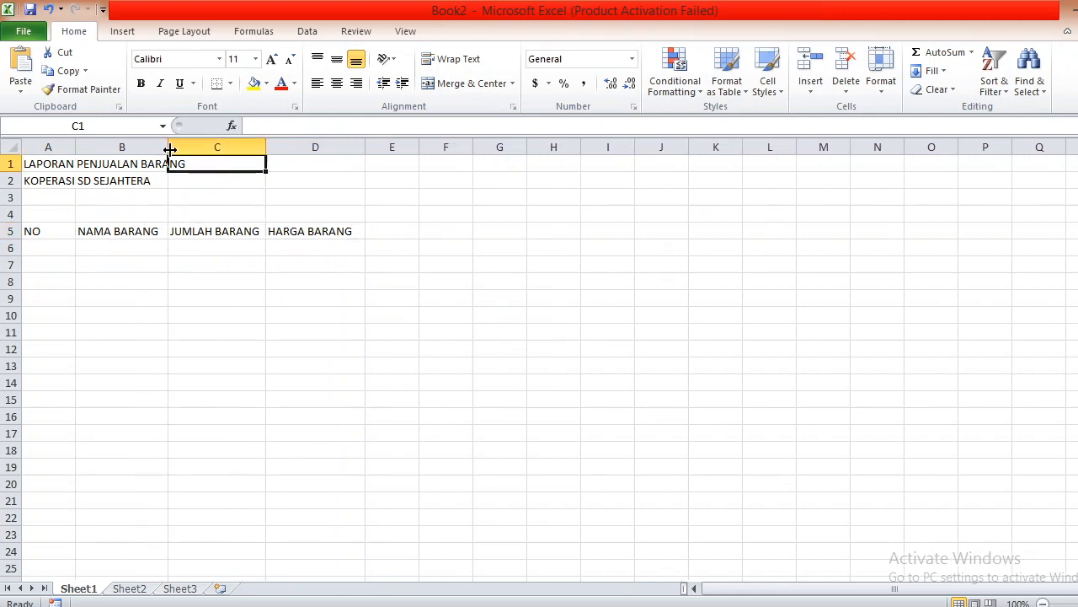
{"action": "left_click", "coordinate": [290, 284]}
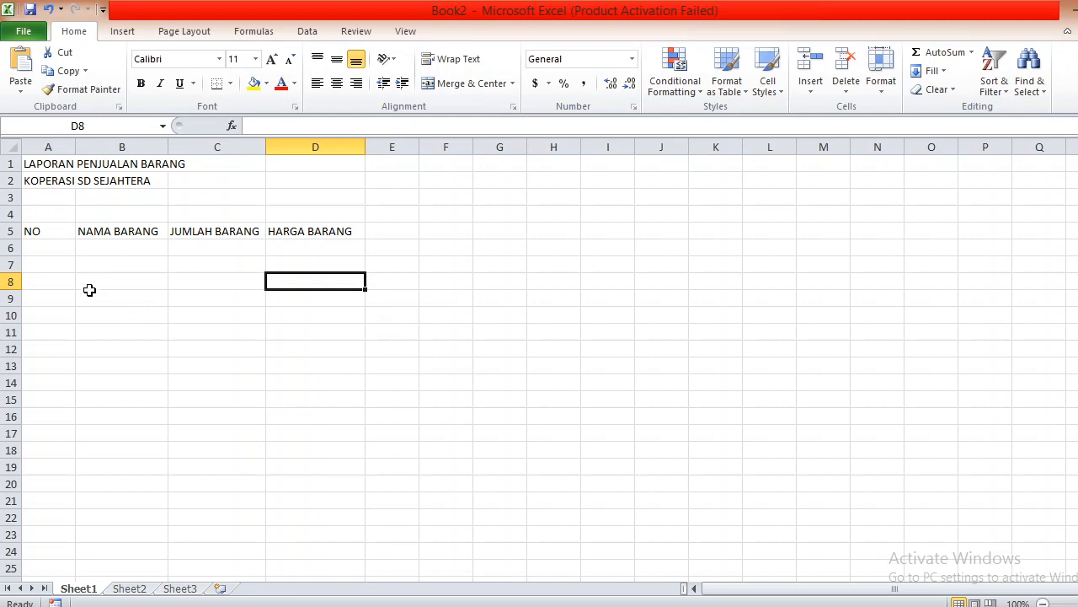
- Number the first two item rows under NO with 1 in cell A6 and 2 in cell A7
{"action": "left_click", "coordinate": [51, 253]}
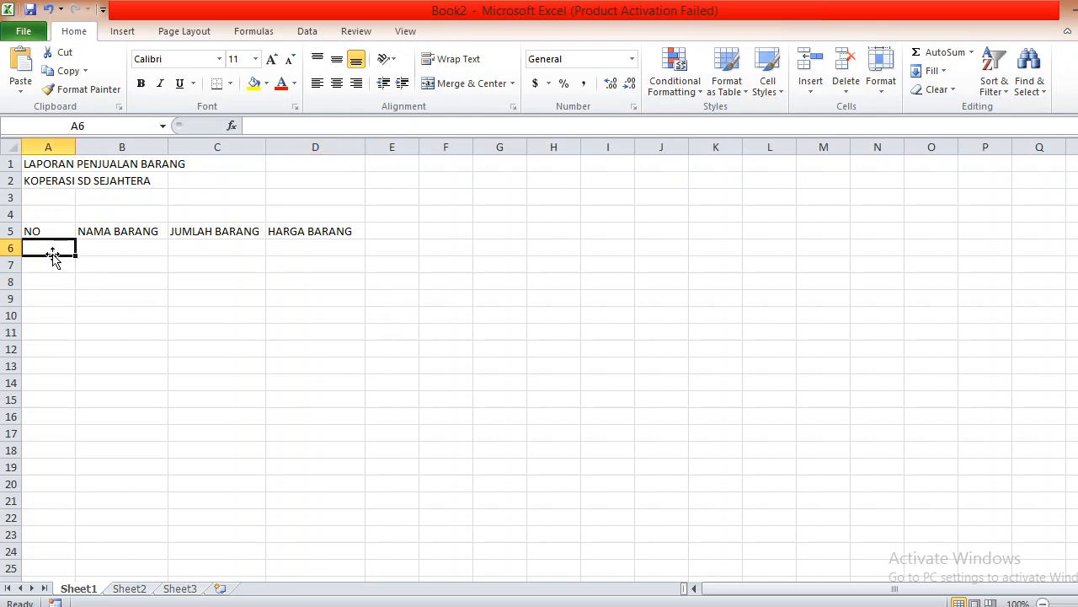
{"action": "type", "text": "1"}
{"action": "key", "text": "Return"}
{"action": "type", "text": "2"}
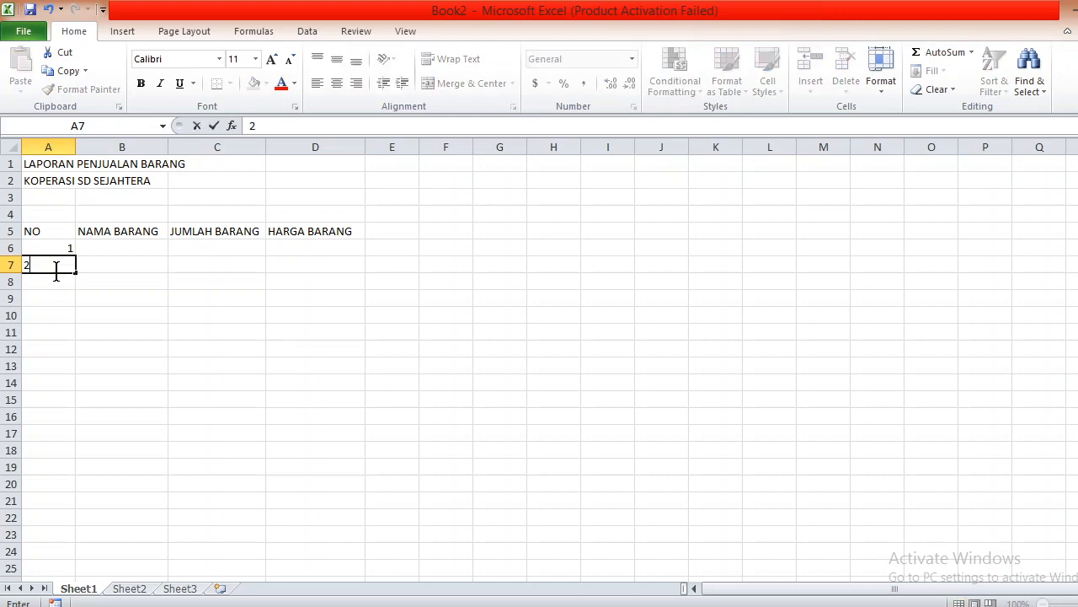
- Enter Buku Gambar as the first item name in cell B6
{"action": "left_click", "coordinate": [121, 250]}
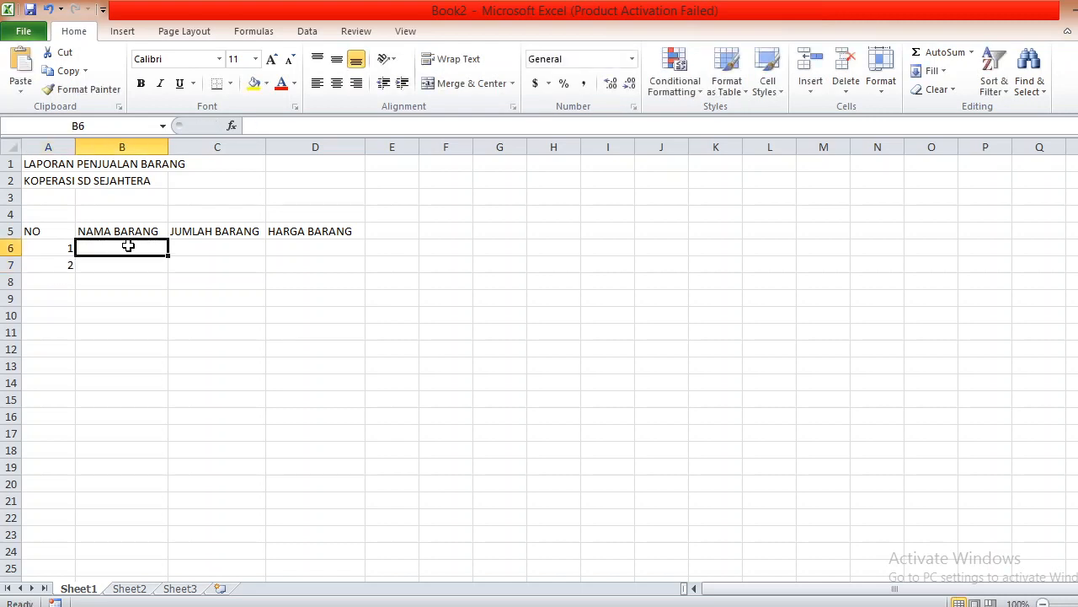
{"action": "type", "text": "BUKU"}
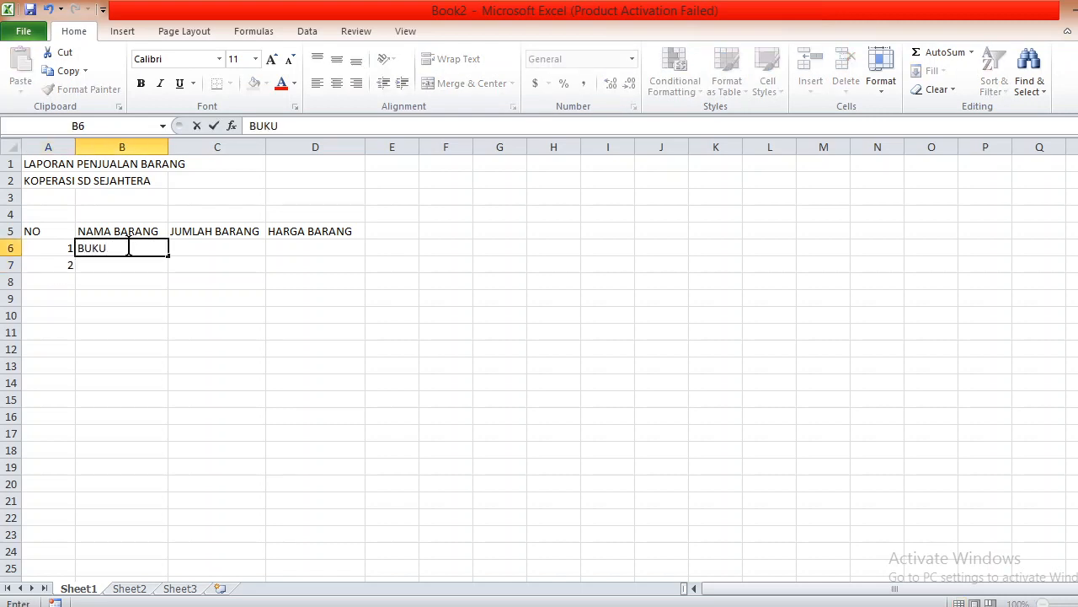
{"action": "key", "text": "BackSpace"}
{"action": "key", "text": "BackSpace"}
{"action": "key", "text": "BackSpace"}
{"action": "type", "text": "U"}
{"action": "key", "text": "BackSpace"}
{"action": "type", "text": "uku Gambar"}
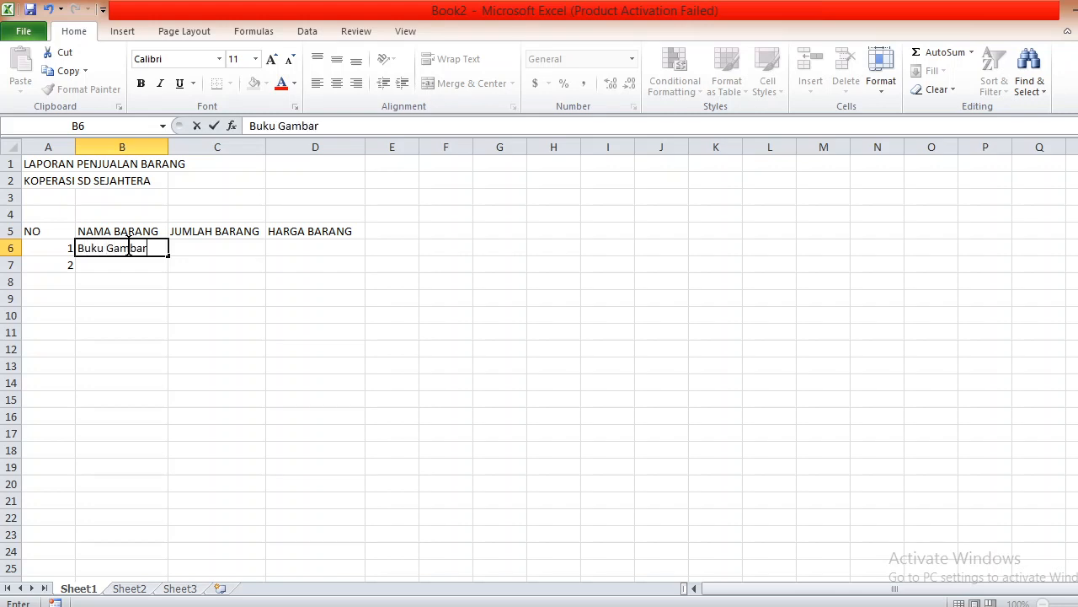
{"action": "left_click", "coordinate": [376, 333]}
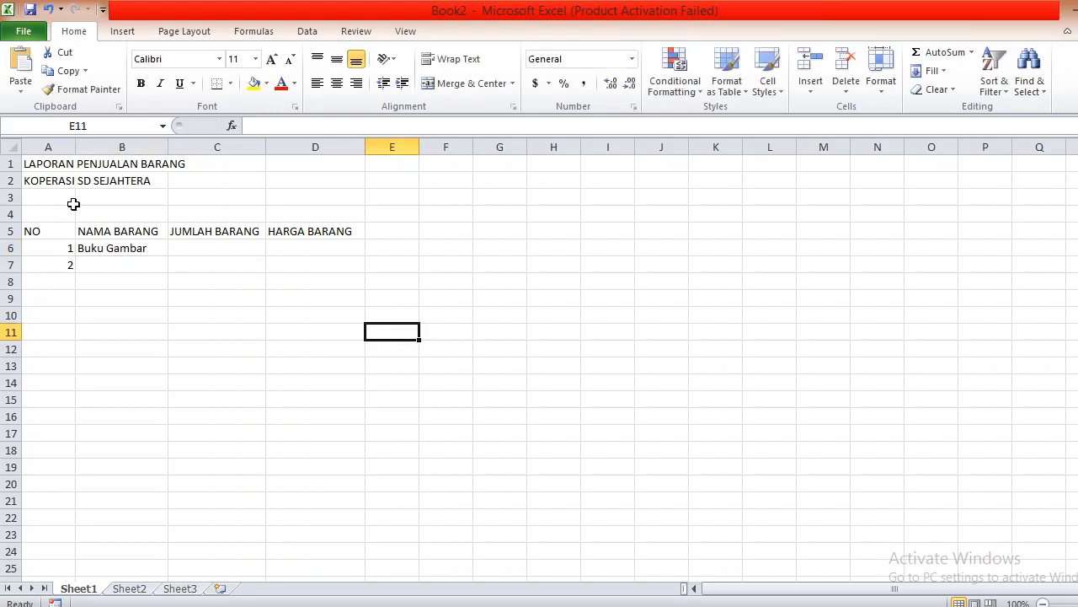
- Enter Buku Tulis as the second item name in cell B7
{"action": "left_click", "coordinate": [67, 170]}
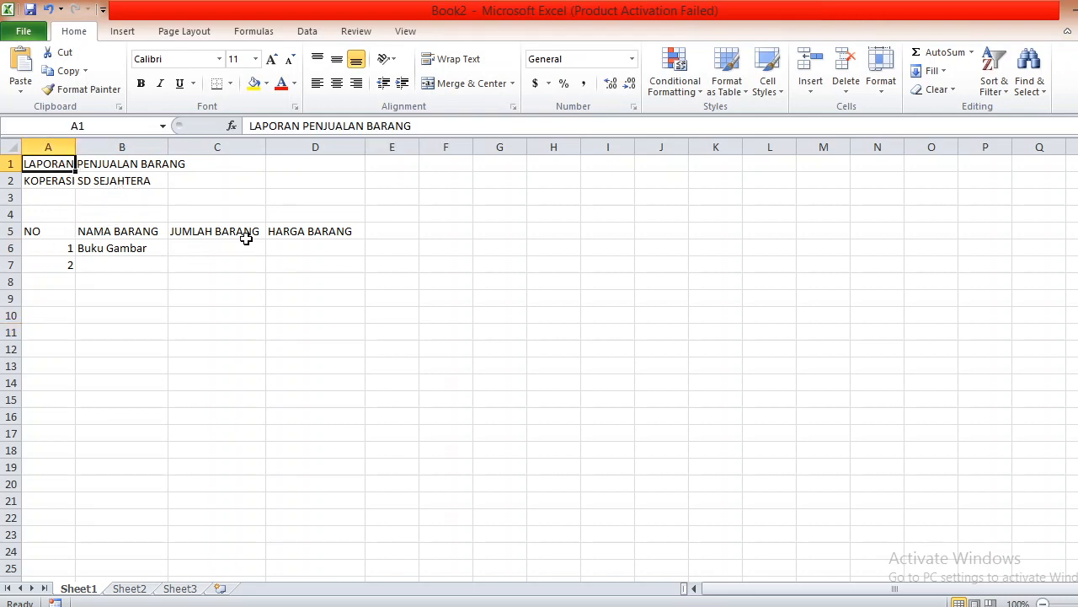
{"action": "left_click", "coordinate": [104, 248]}
{"action": "left_click", "coordinate": [99, 263]}
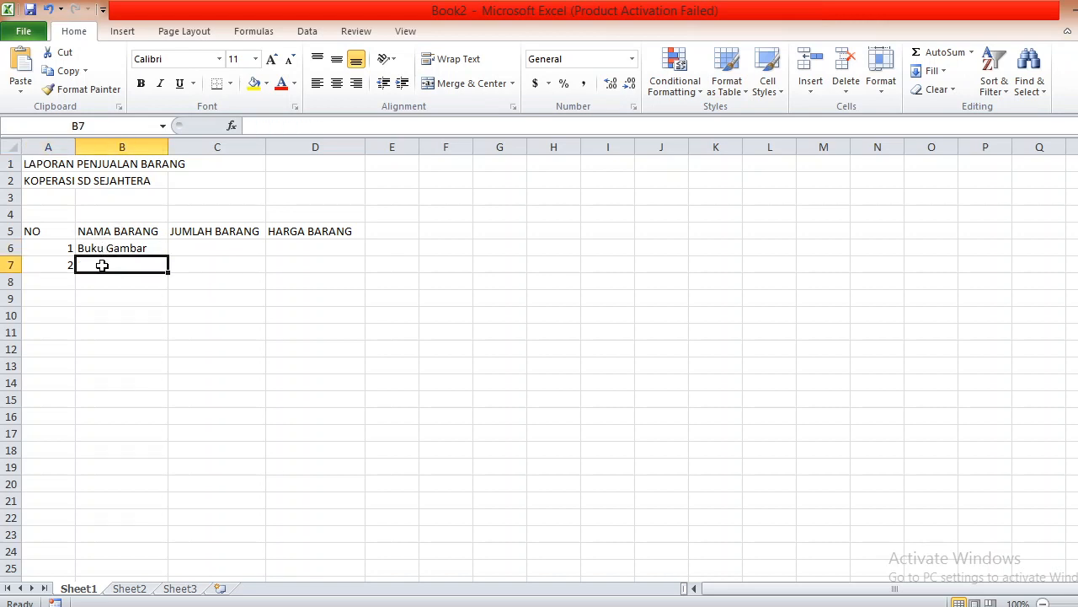
{"action": "type", "text": "Buku "}
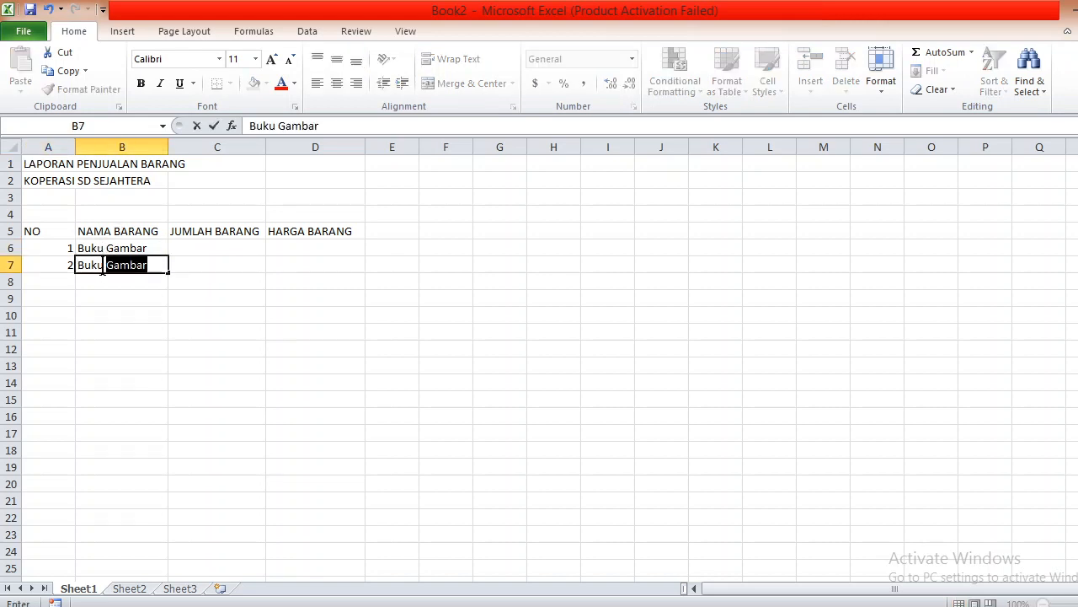
{"action": "type", "text": "Tulis"}
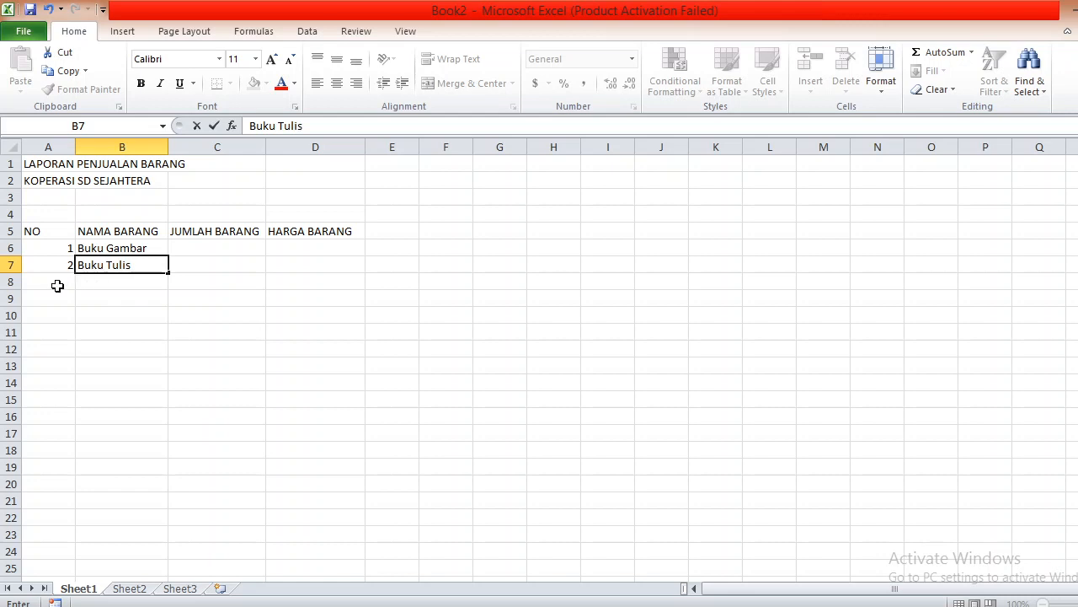
- Add the third item row with number 3 in cell A8 and the item name Buku Agenda in cell B8
{"action": "left_click_drag", "start_coordinate": [56, 284], "coordinate": [56, 292]}
{"action": "left_click", "coordinate": [56, 279]}
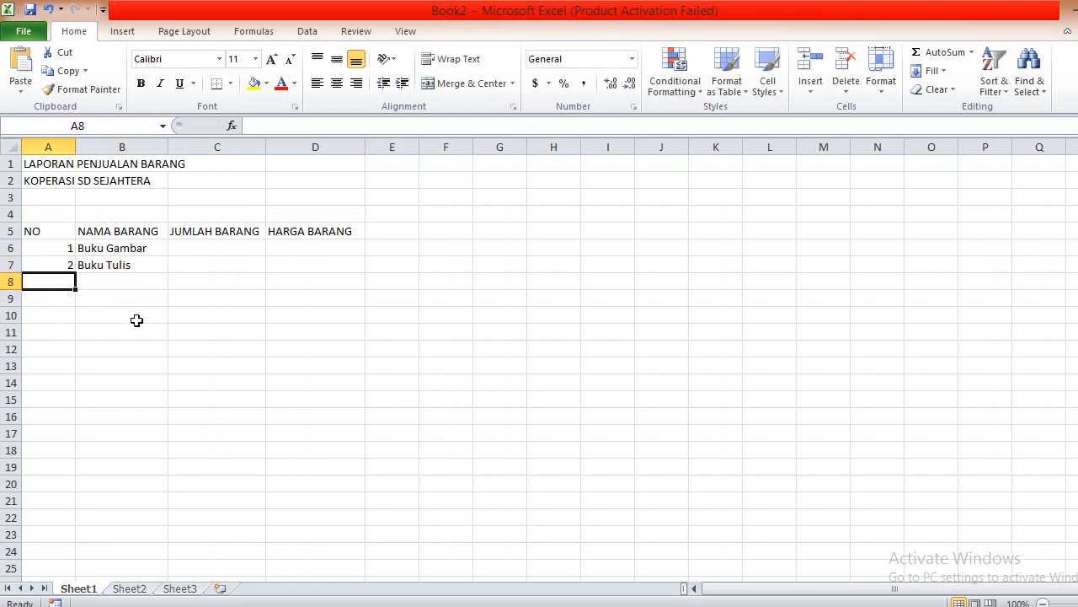
{"action": "type", "text": "3"}
{"action": "left_click", "coordinate": [139, 286]}
{"action": "type", "text": "buku"}
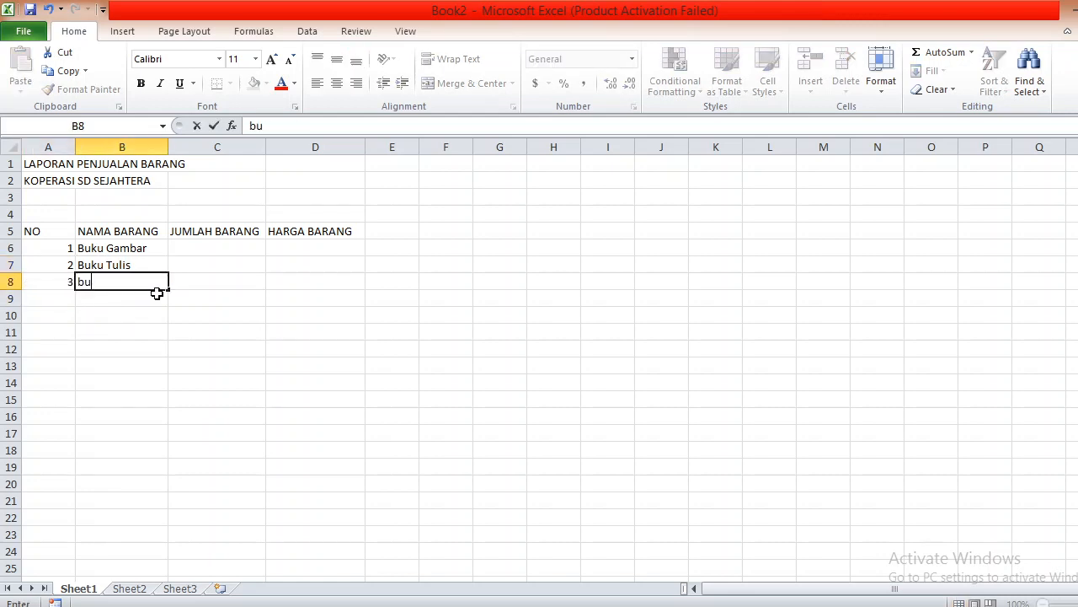
{"action": "key", "text": "BackSpace"}
{"action": "key", "text": "BackSpace"}
{"action": "key", "text": "BackSpace"}
{"action": "key", "text": "BackSpace"}
{"action": "type", "text": "Buku Agenda"}
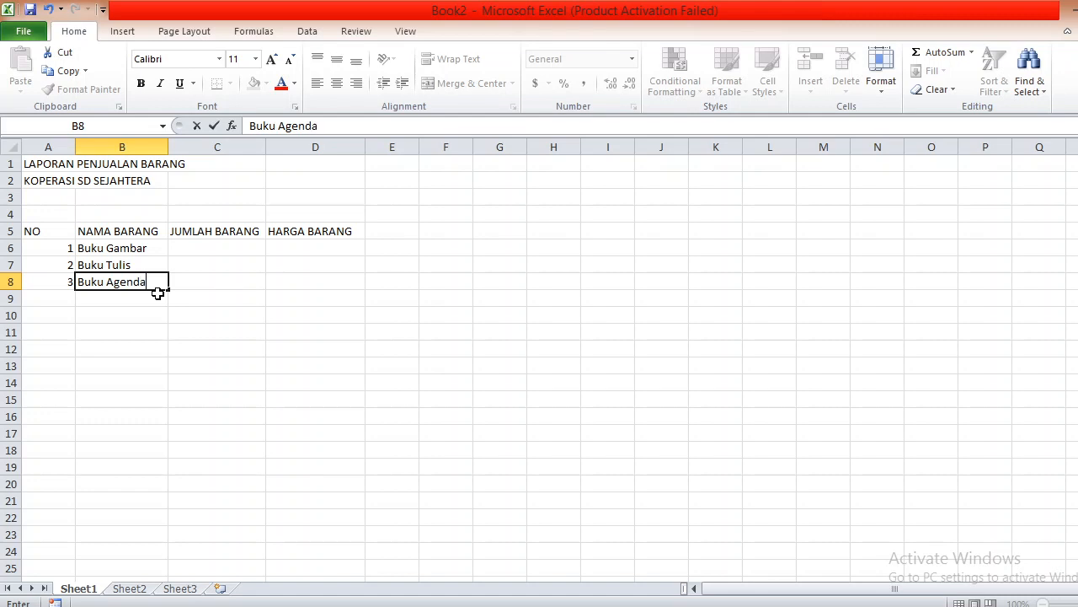
{"action": "left_click", "coordinate": [194, 295]}
- Fill in the JUMLAH BARANG quantities: 112 for Buku Gambar, 5000 for Buku Tulis and 3500 for Buku Agenda
{"action": "left_click", "coordinate": [219, 252]}
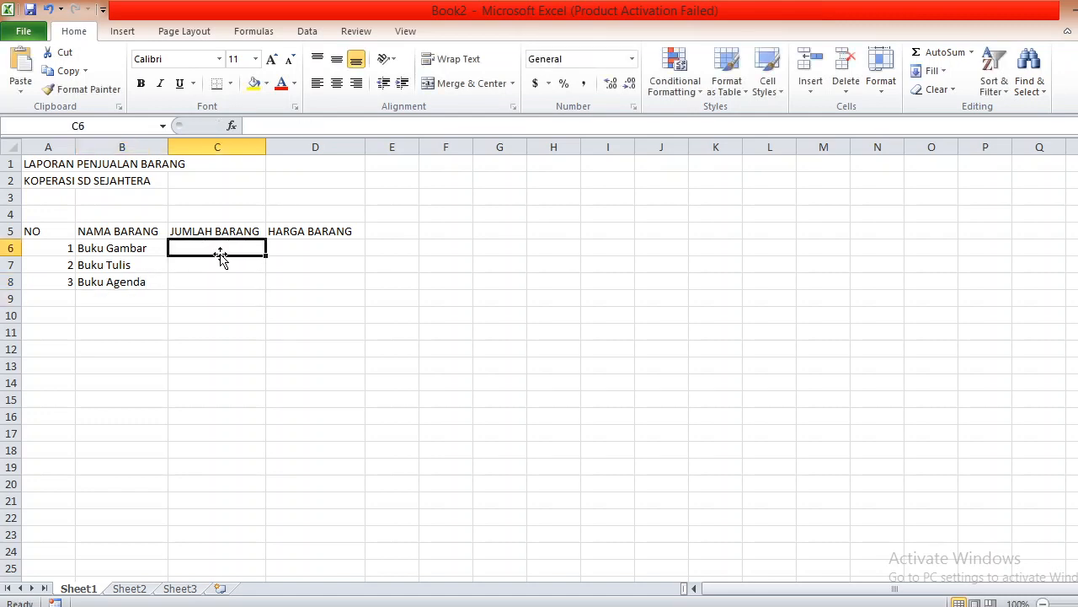
{"action": "type", "text": "112"}
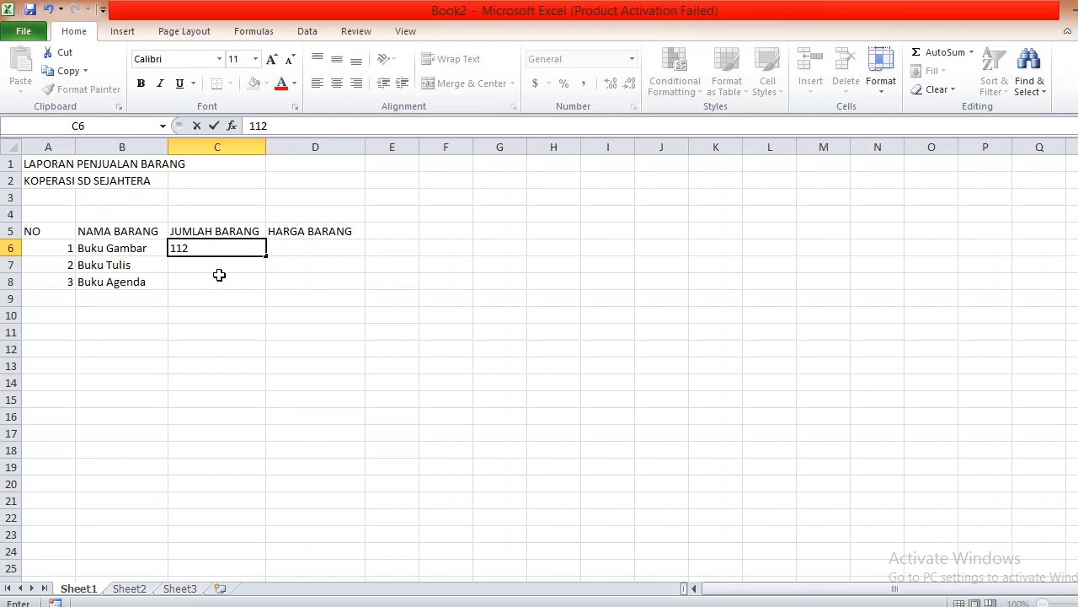
{"action": "left_click", "coordinate": [219, 277]}
{"action": "left_click", "coordinate": [223, 265]}
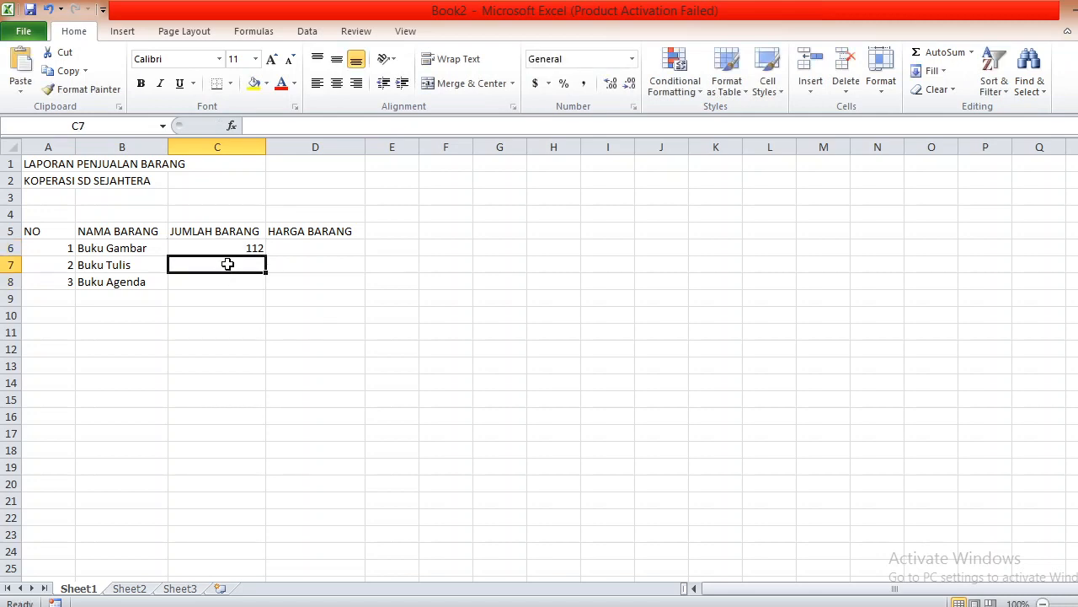
{"action": "type", "text": "5000"}
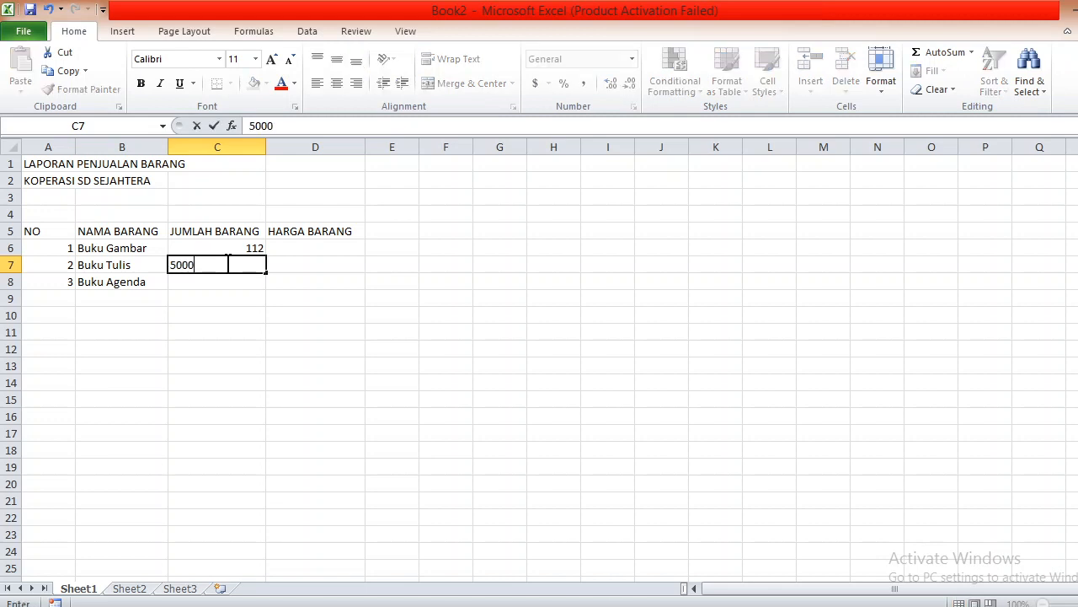
{"action": "left_click", "coordinate": [224, 281]}
{"action": "type", "text": "2"}
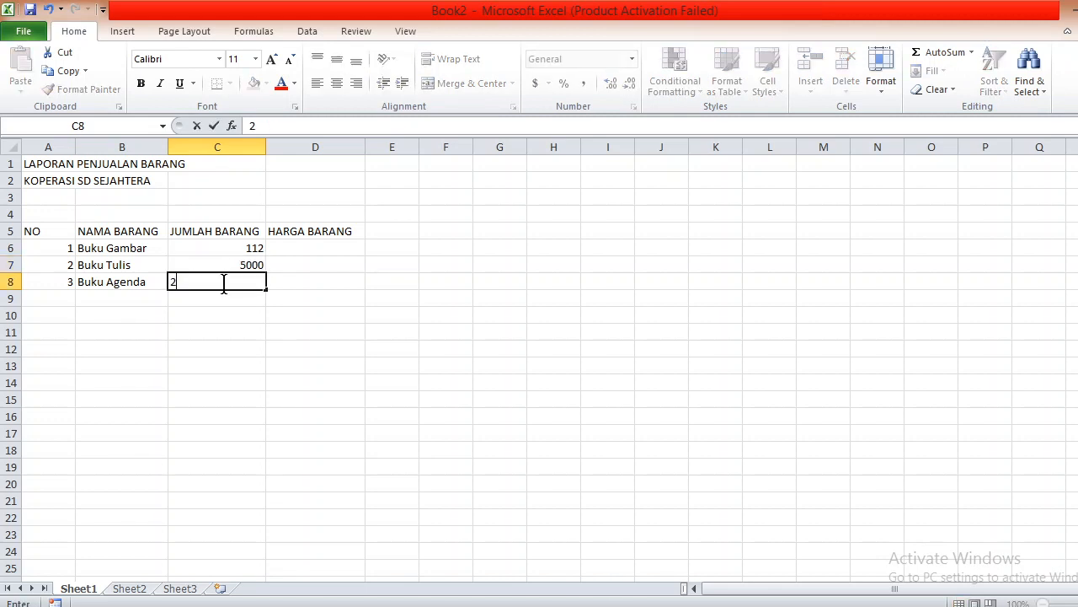
{"action": "type", "text": "500"}
{"action": "left_click", "coordinate": [354, 347]}
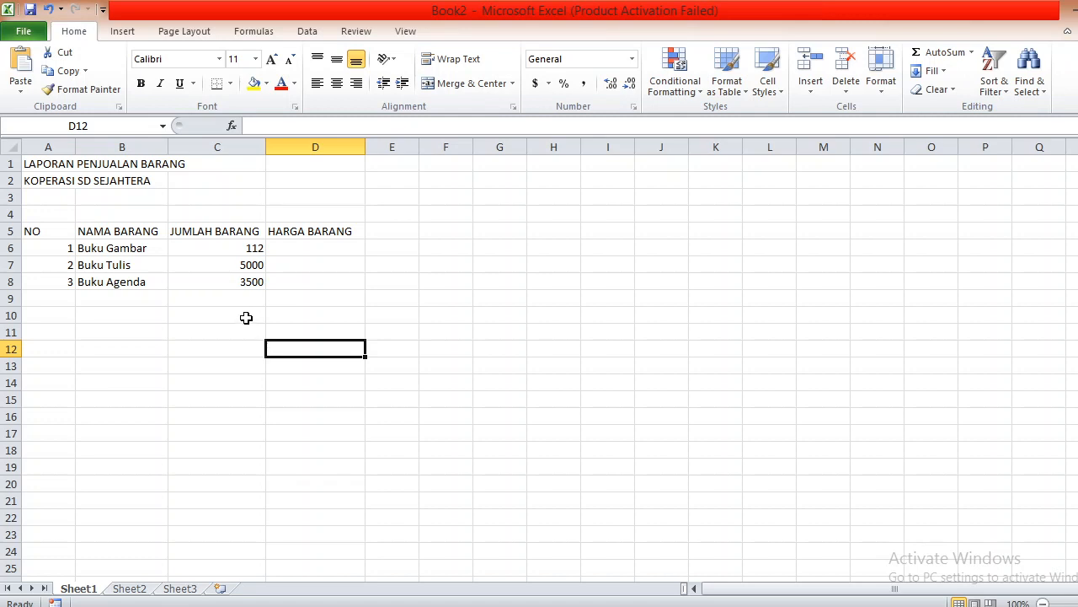
{"action": "left_click", "coordinate": [149, 251]}
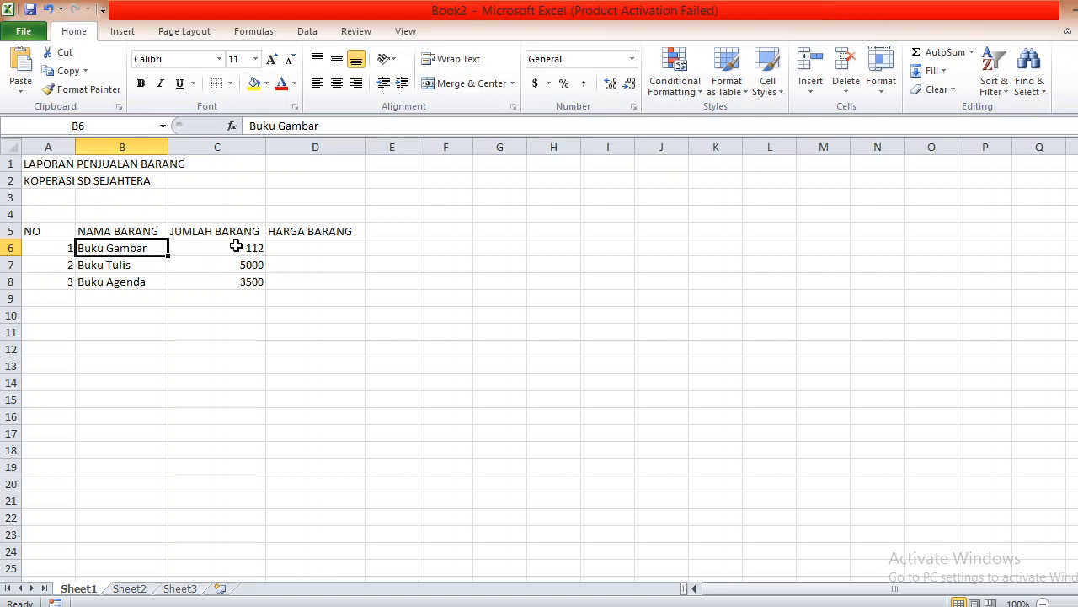
{"action": "left_click", "coordinate": [235, 246]}
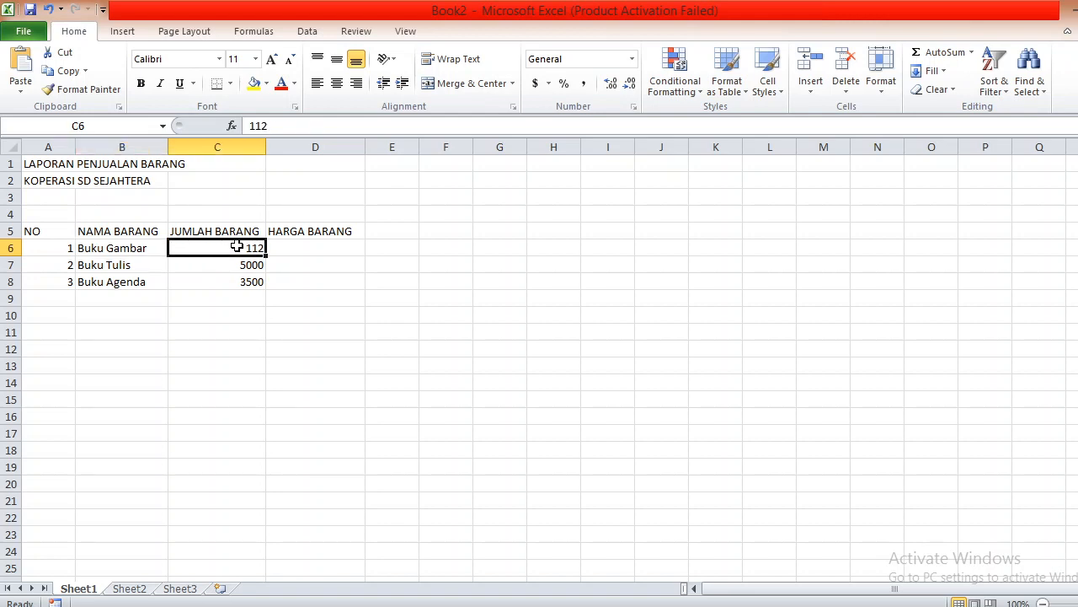
- Add the column header TOTAL PENJUALAN in cell E5 and widen column E to fit it
{"action": "left_click", "coordinate": [391, 232]}
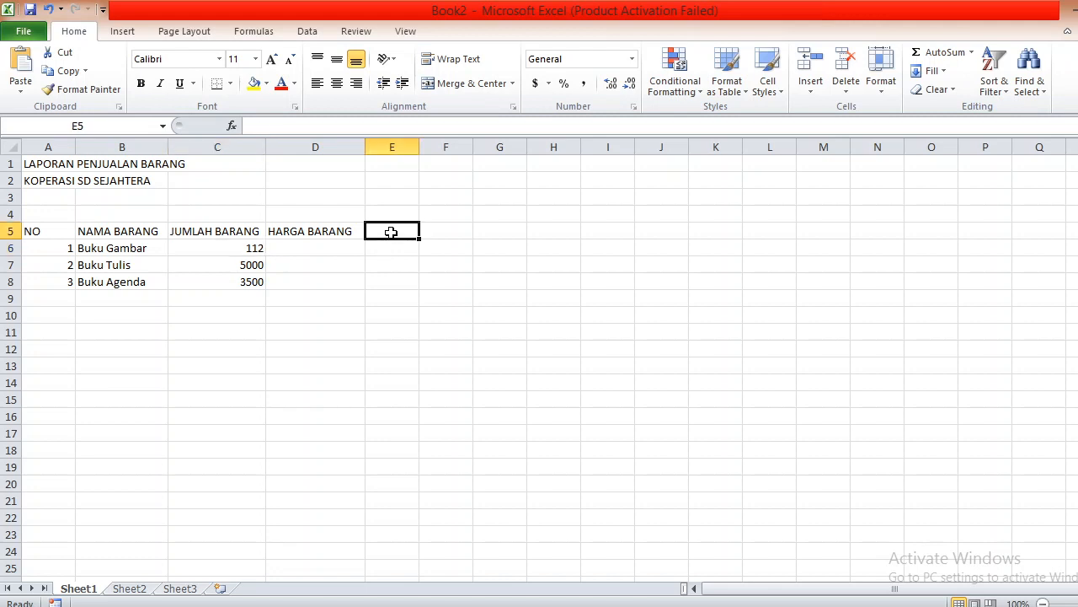
{"action": "type", "text": "tota"}
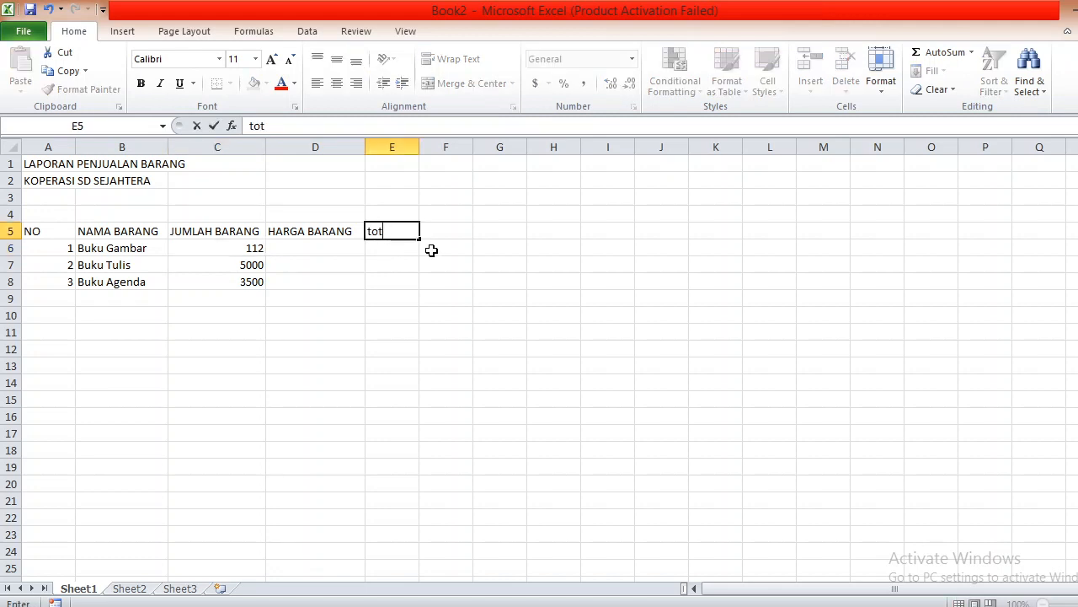
{"action": "key", "text": "BackSpace"}
{"action": "key", "text": "BackSpace"}
{"action": "key", "text": "BackSpace"}
{"action": "type", "text": "TOTAL PEN"}
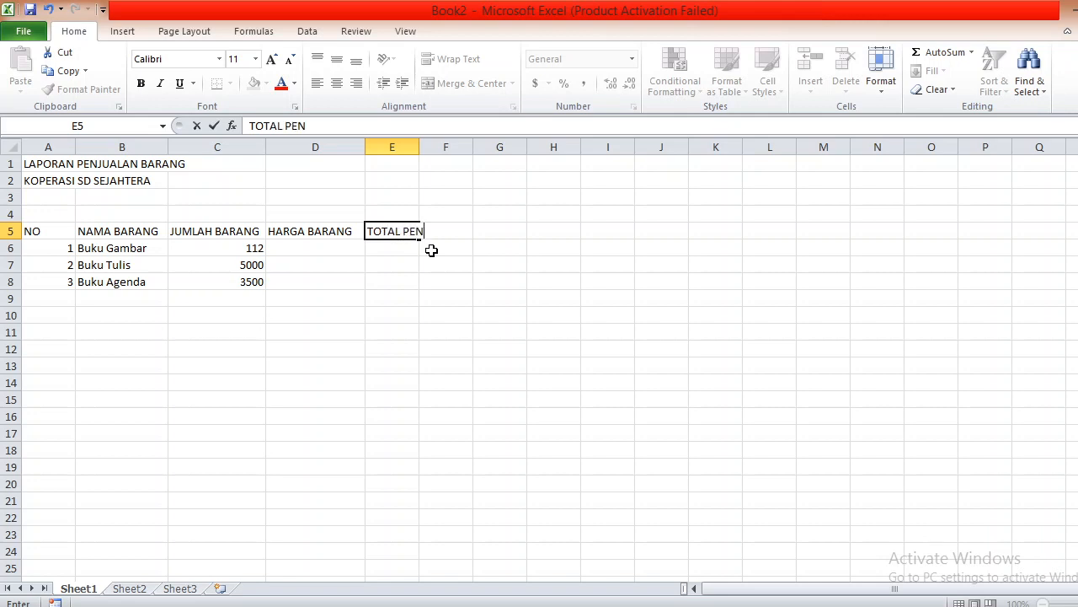
{"action": "type", "text": "JUALAN"}
{"action": "left_click", "coordinate": [428, 261]}
{"action": "left_click", "coordinate": [411, 244]}
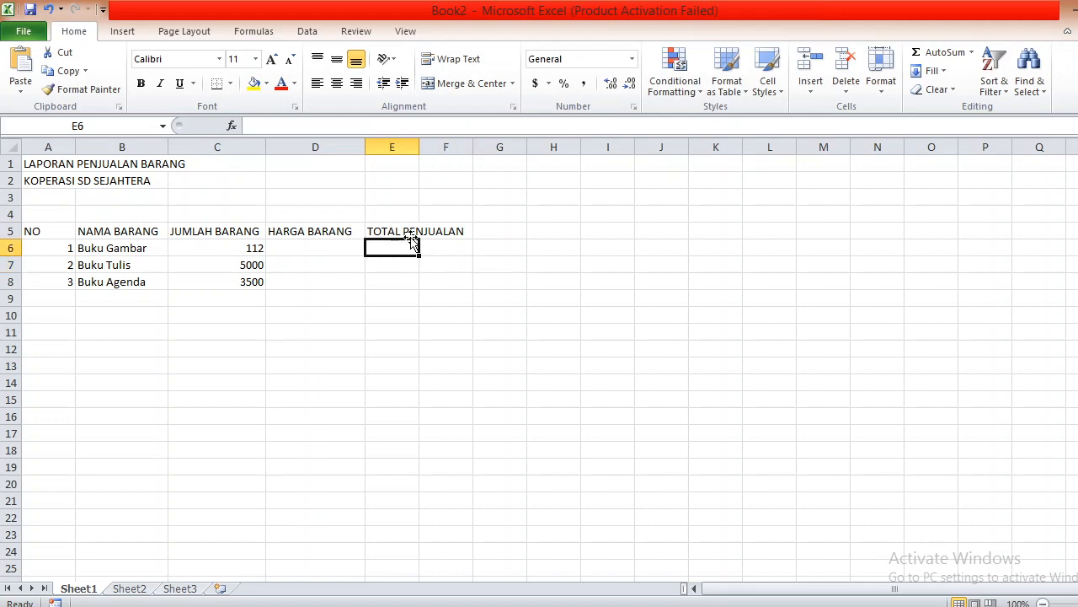
{"action": "left_click_drag", "start_coordinate": [419, 147], "coordinate": [466, 155]}
{"action": "left_click", "coordinate": [432, 263]}
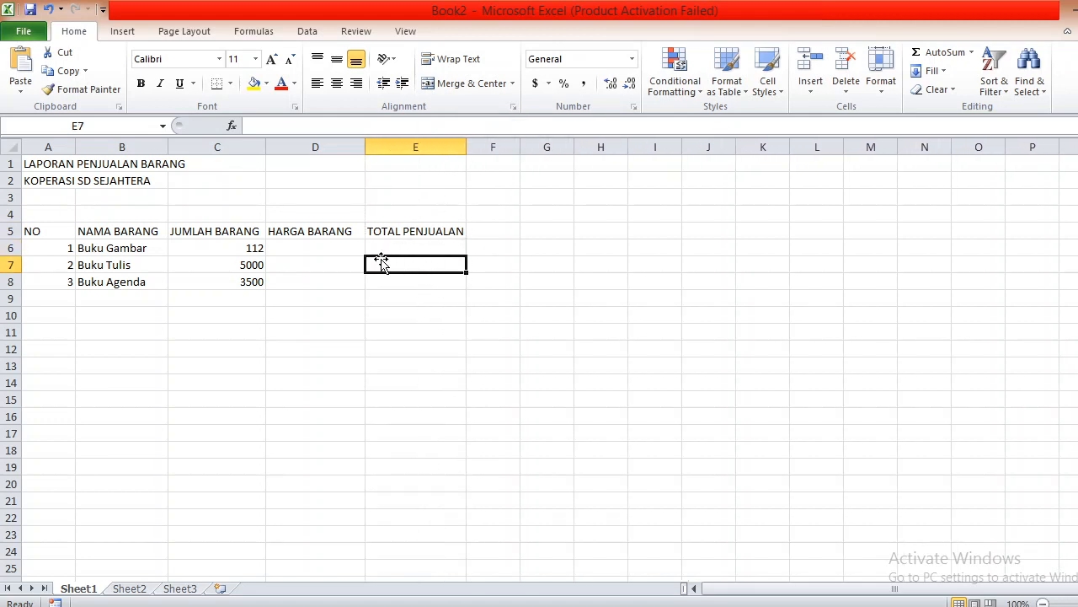
{"action": "left_click", "coordinate": [327, 254]}
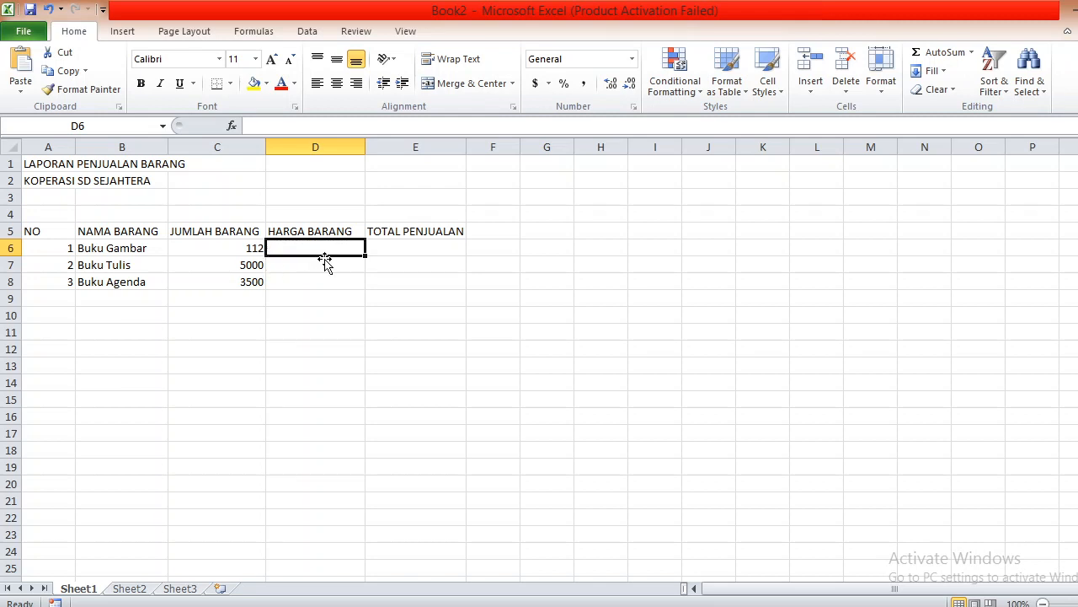
{"action": "left_click", "coordinate": [257, 283]}
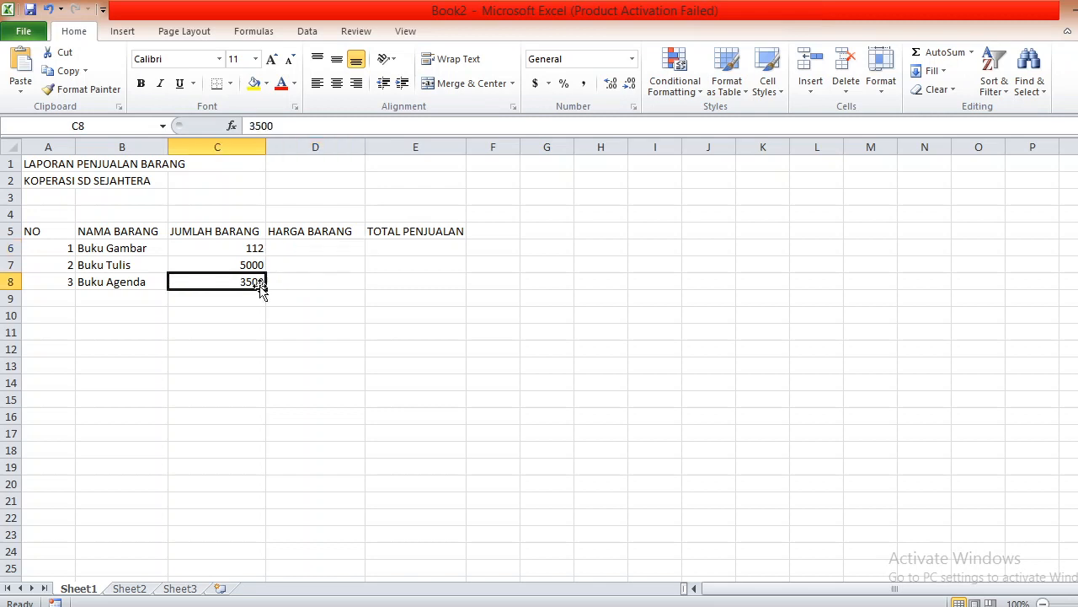
{"action": "left_click", "coordinate": [242, 248]}
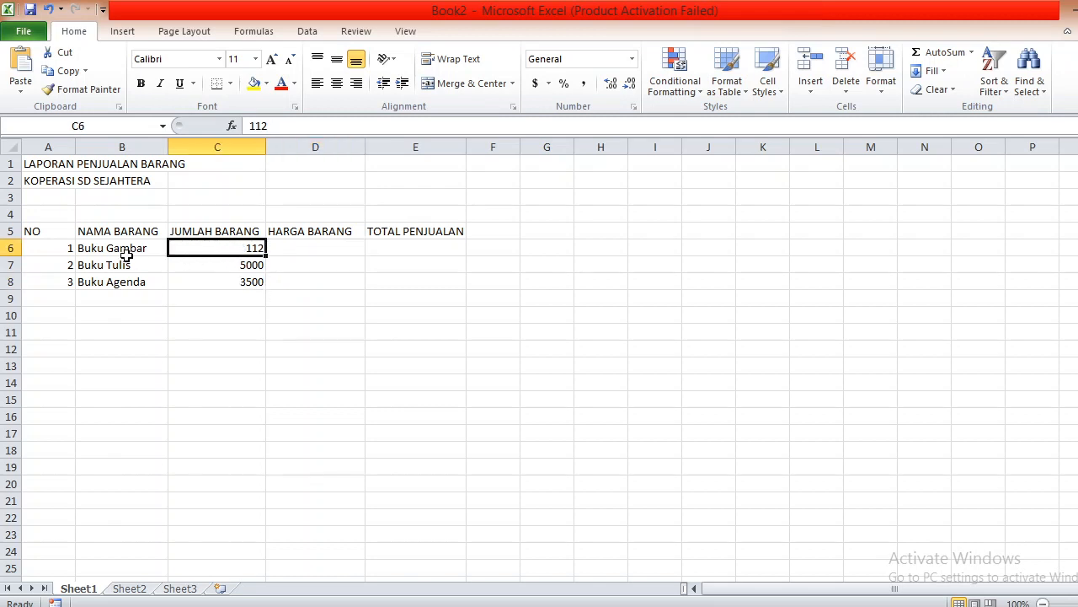
{"action": "left_click_drag", "start_coordinate": [126, 253], "coordinate": [216, 257]}
{"action": "left_click", "coordinate": [216, 252]}
{"action": "left_click", "coordinate": [144, 266]}
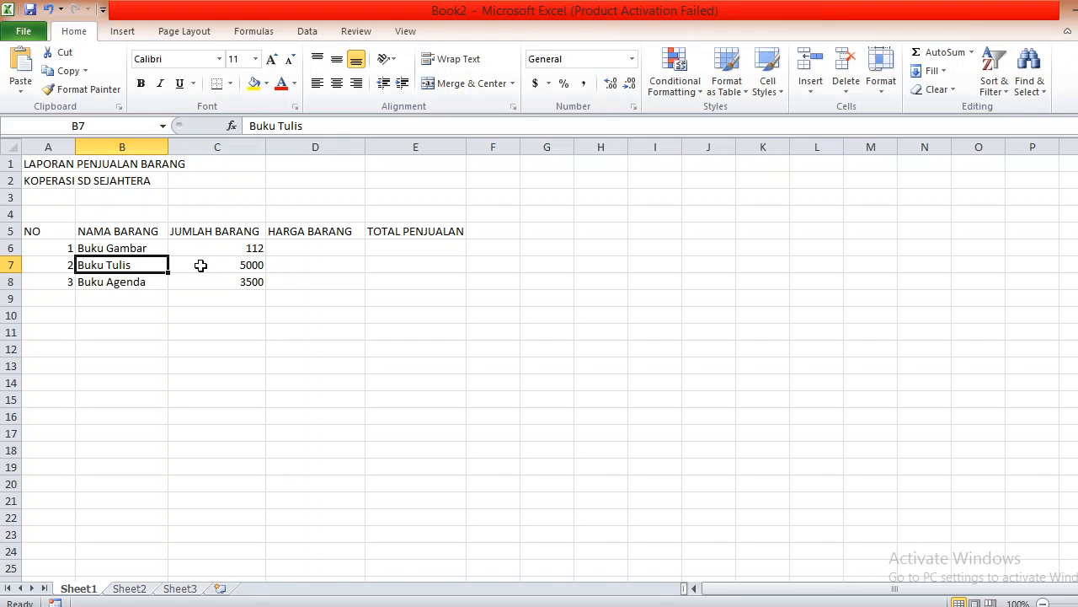
{"action": "left_click", "coordinate": [251, 265]}
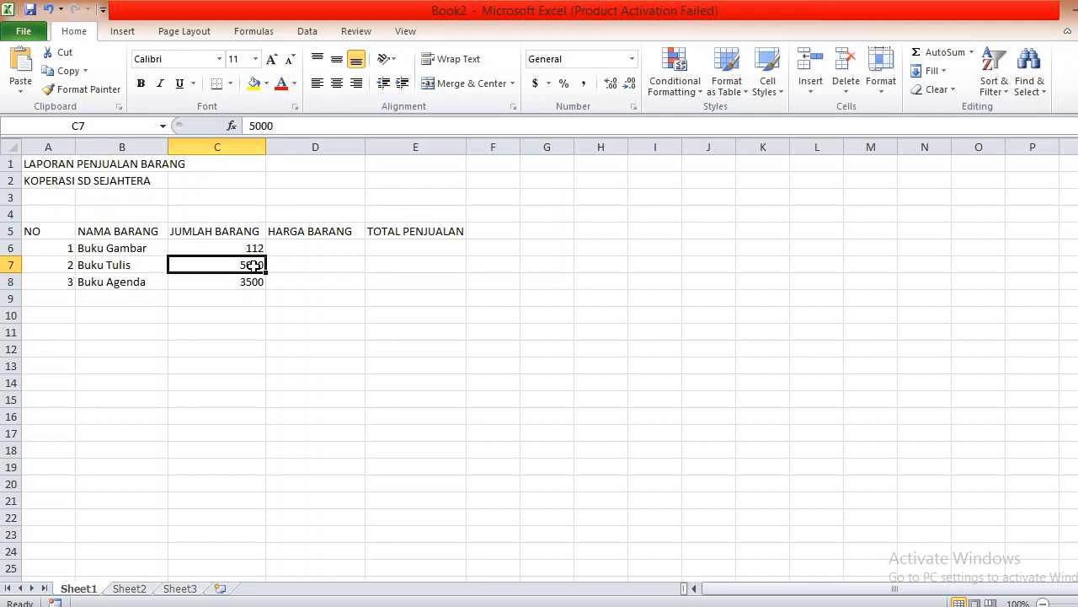
{"action": "left_click", "coordinate": [299, 251]}
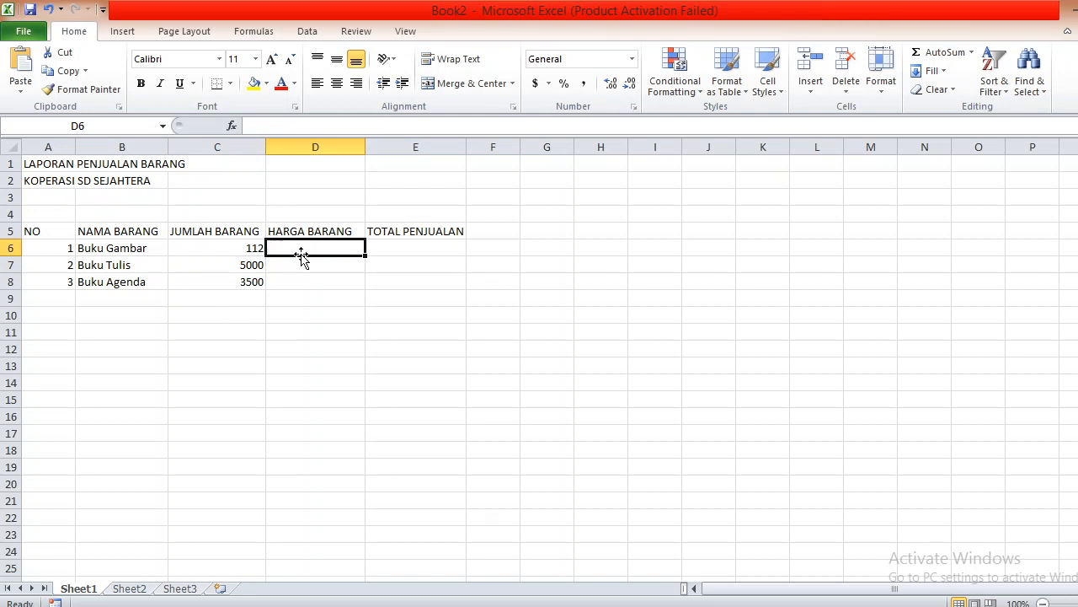
{"action": "left_click", "coordinate": [388, 606]}
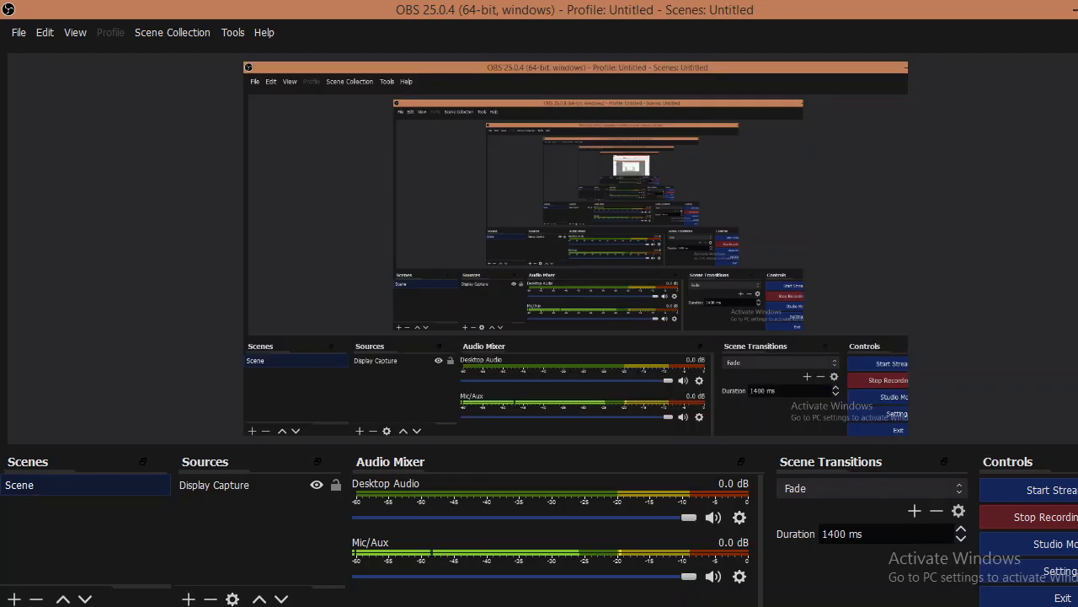
{"action": "left_click", "coordinate": [1072, 6]}
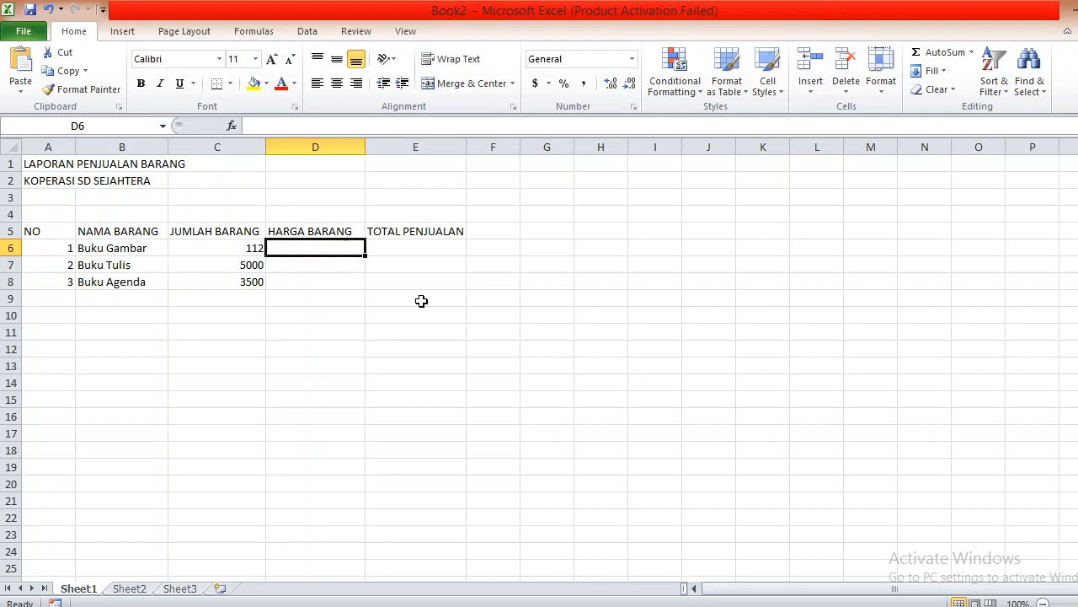
{"action": "left_click", "coordinate": [221, 266]}
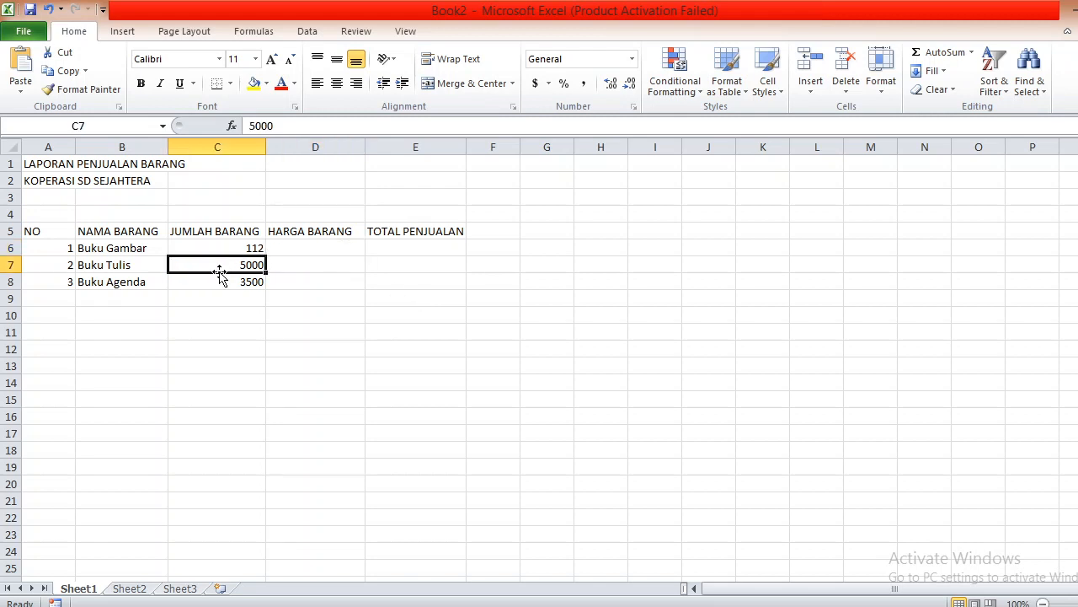
{"action": "left_click", "coordinate": [220, 251]}
{"action": "left_click", "coordinate": [211, 278]}
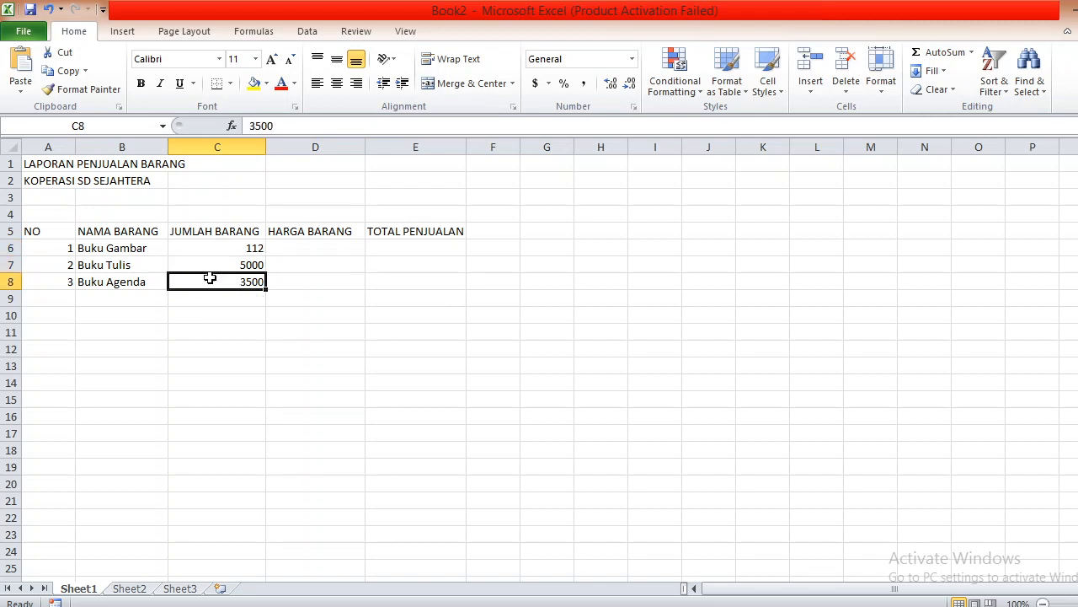
- Center the table's header cells A5:E5 both horizontally and vertically
{"action": "left_click_drag", "start_coordinate": [36, 235], "coordinate": [435, 237]}
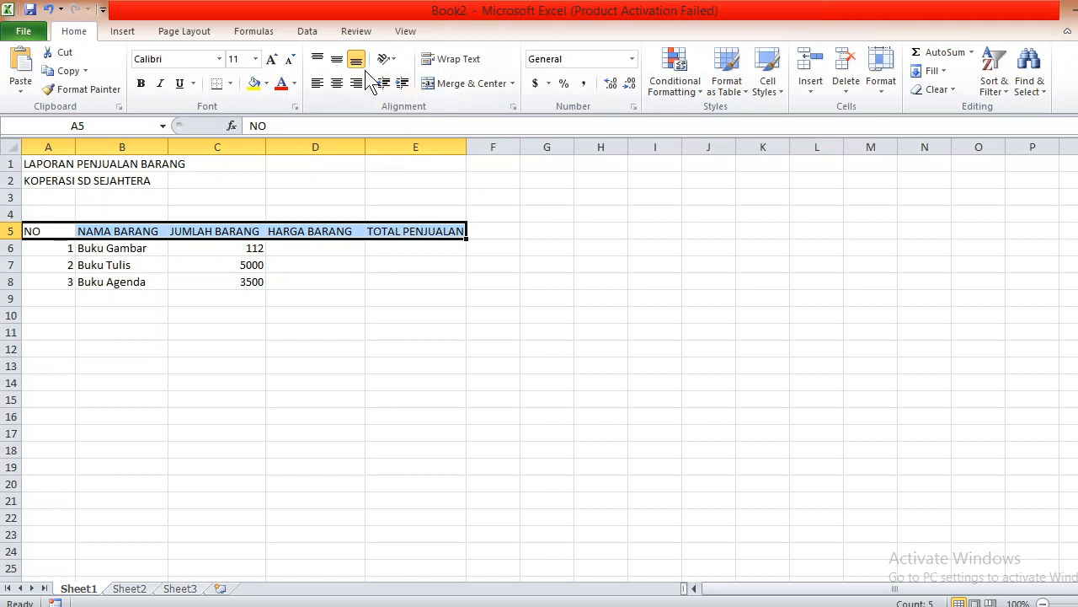
{"action": "left_click", "coordinate": [334, 83]}
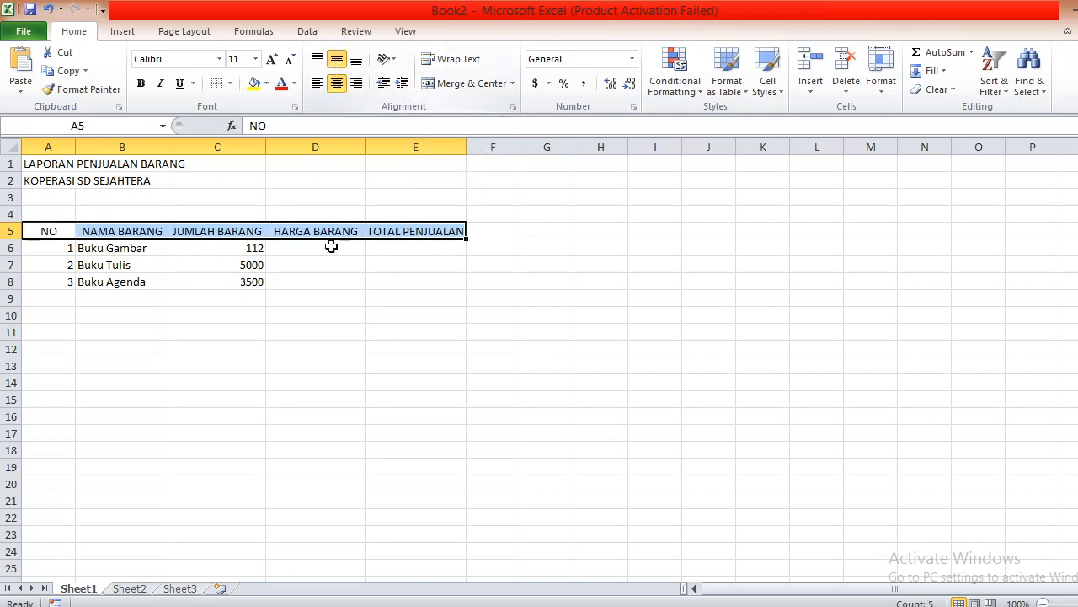
{"action": "left_click", "coordinate": [331, 312]}
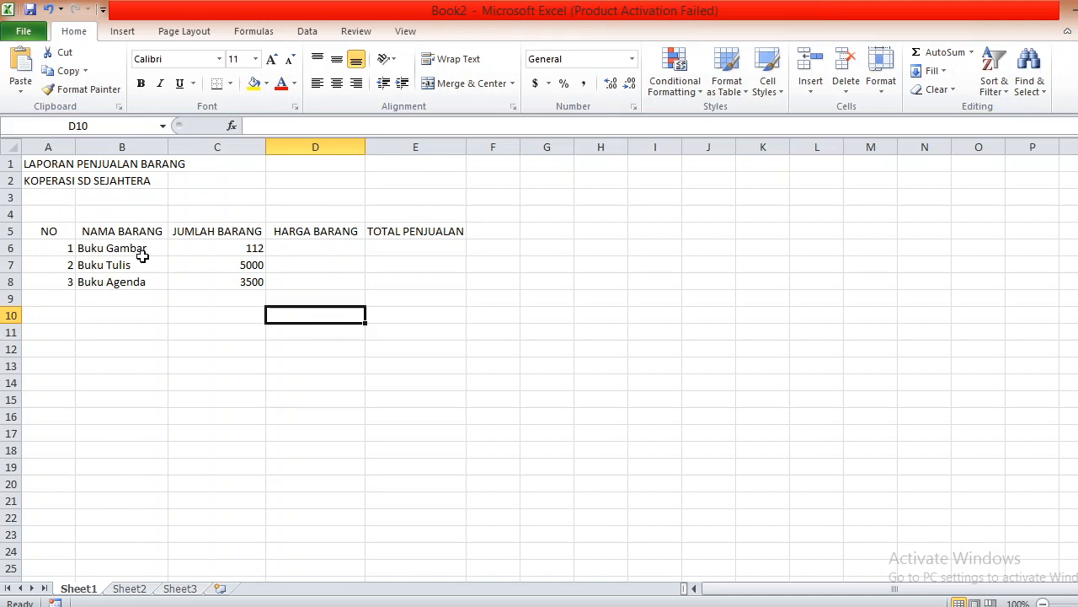
- Center the JUMLAH BARANG quantities in cells C6:C8 horizontally
{"action": "left_click_drag", "start_coordinate": [223, 262], "coordinate": [224, 280]}
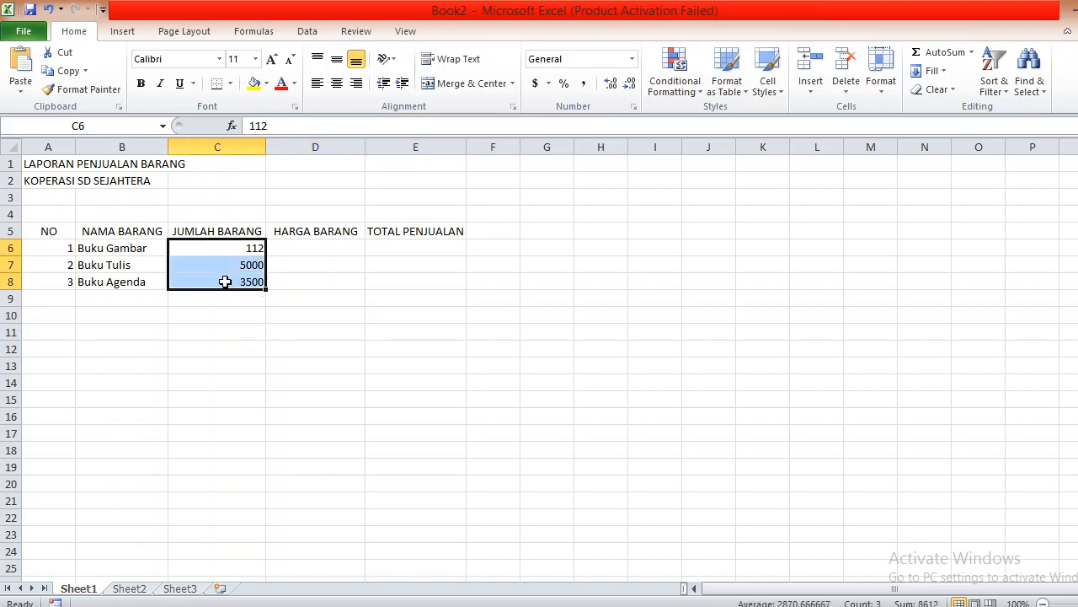
{"action": "left_click", "coordinate": [333, 87]}
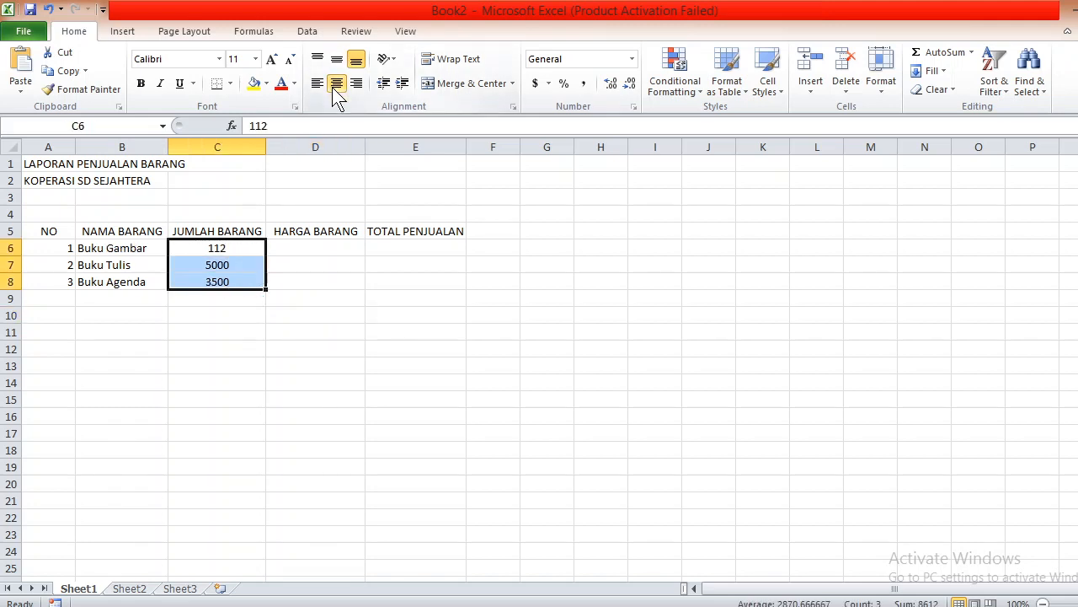
{"action": "left_click", "coordinate": [329, 357]}
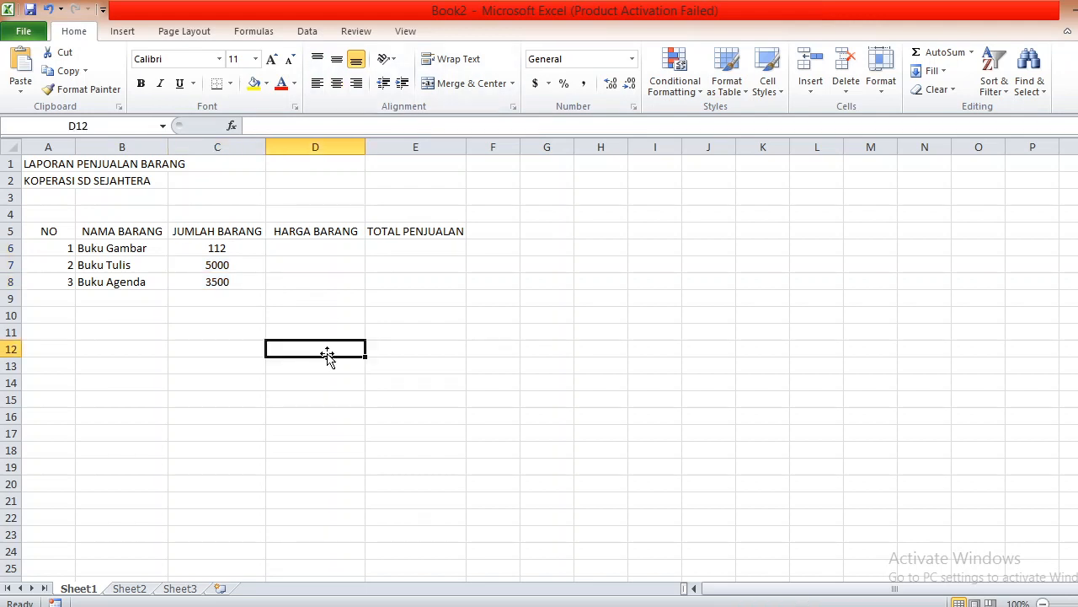
- Enter Rp. 7.500,00 as the HARGA BARANG price of Buku Gambar in cell D6
{"action": "left_click", "coordinate": [326, 251]}
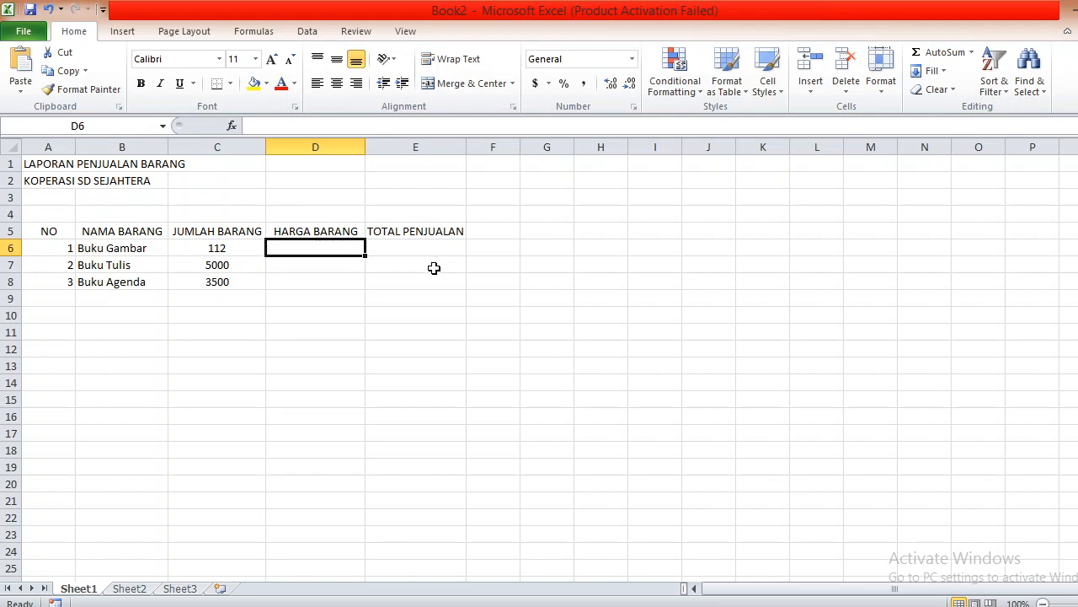
{"action": "type", "text": "rp"}
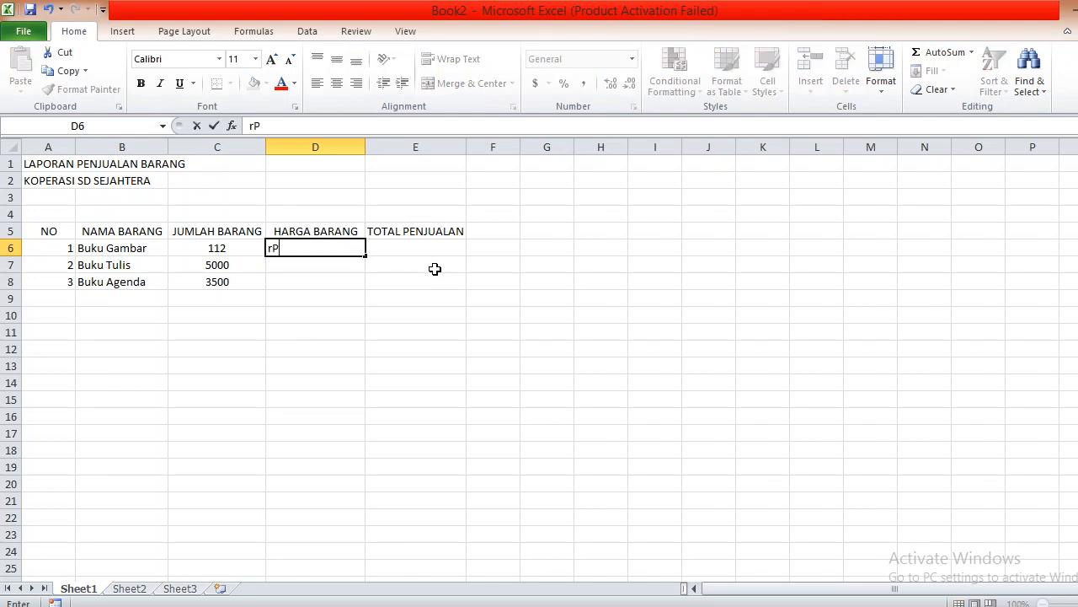
{"action": "key", "text": "BackSpace"}
{"action": "key", "text": "BackSpace"}
{"action": "type", "text": "Rp. 7500"}
{"action": "key", "text": "BackSpace"}
{"action": "key", "text": "BackSpace"}
{"action": "key", "text": "BackSpace"}
{"action": "type", "text": ".500,00"}
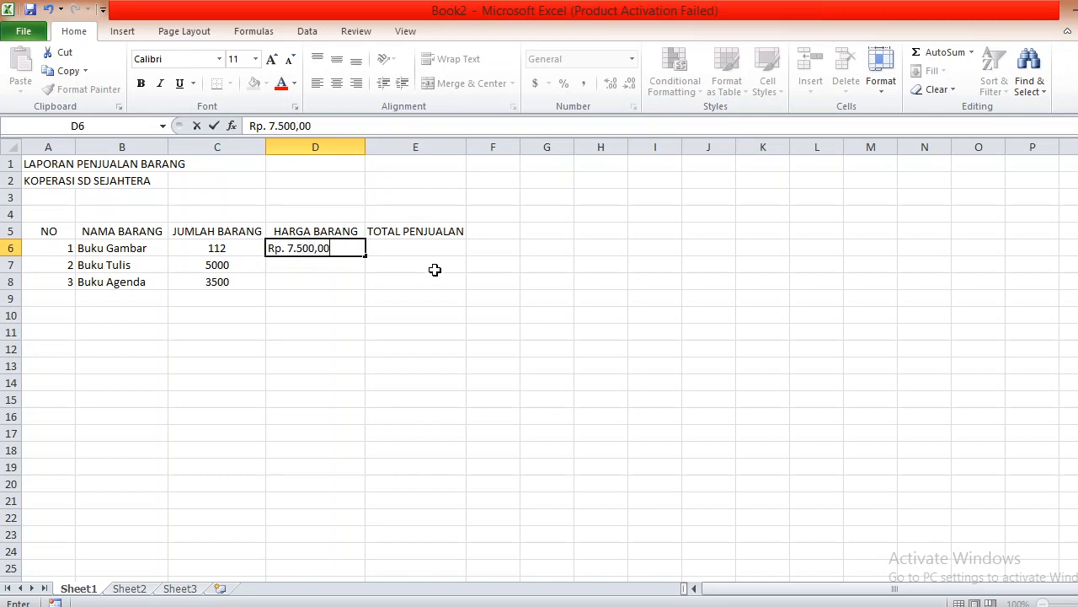
{"action": "key", "text": "Return"}
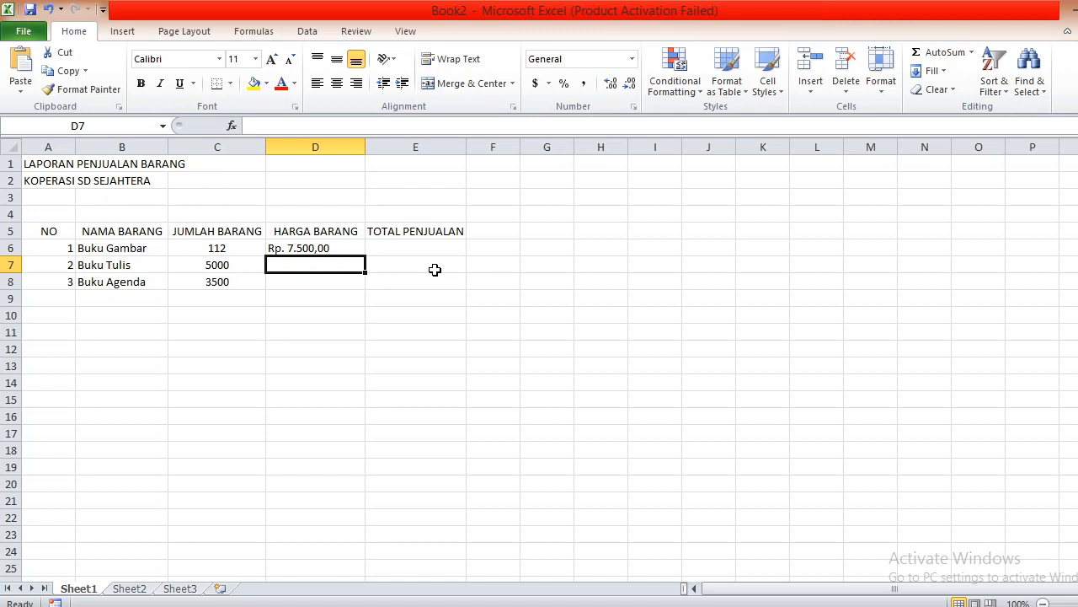
{"action": "left_click", "coordinate": [426, 245]}
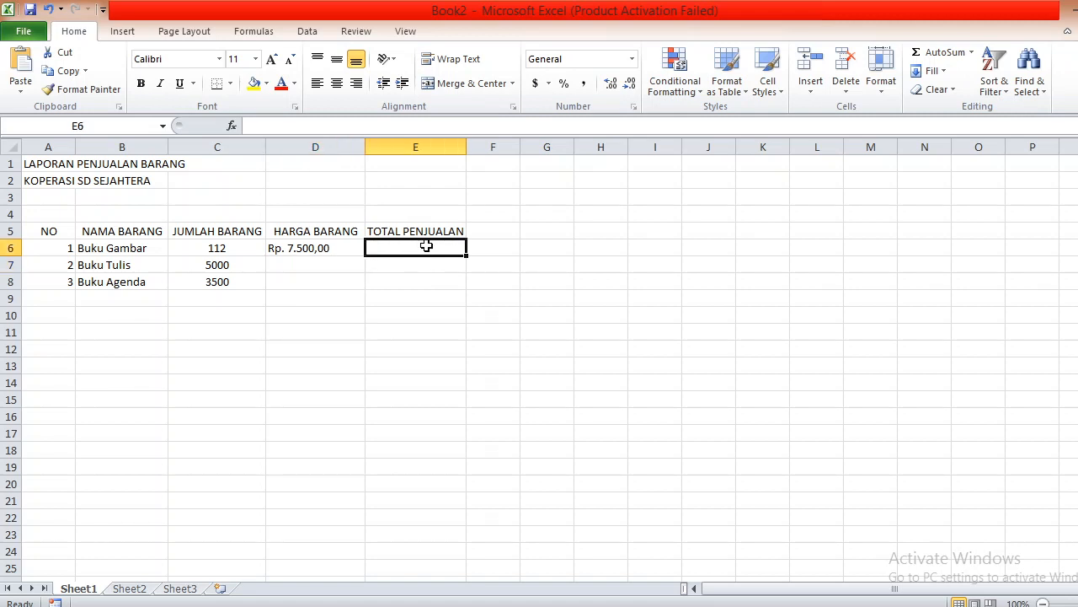
{"action": "left_click", "coordinate": [335, 263]}
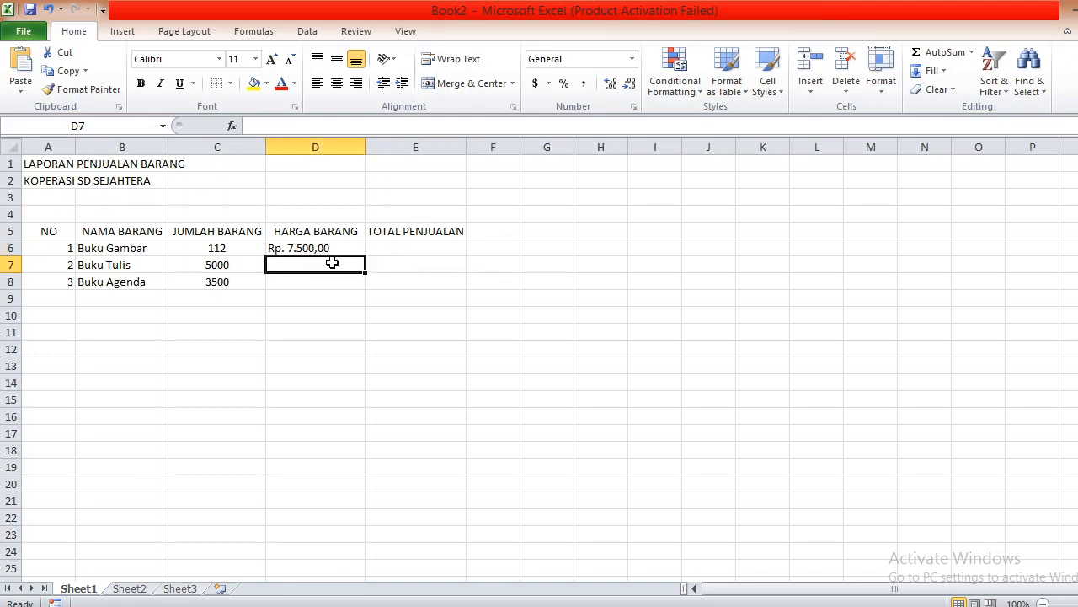
{"action": "left_click", "coordinate": [331, 282]}
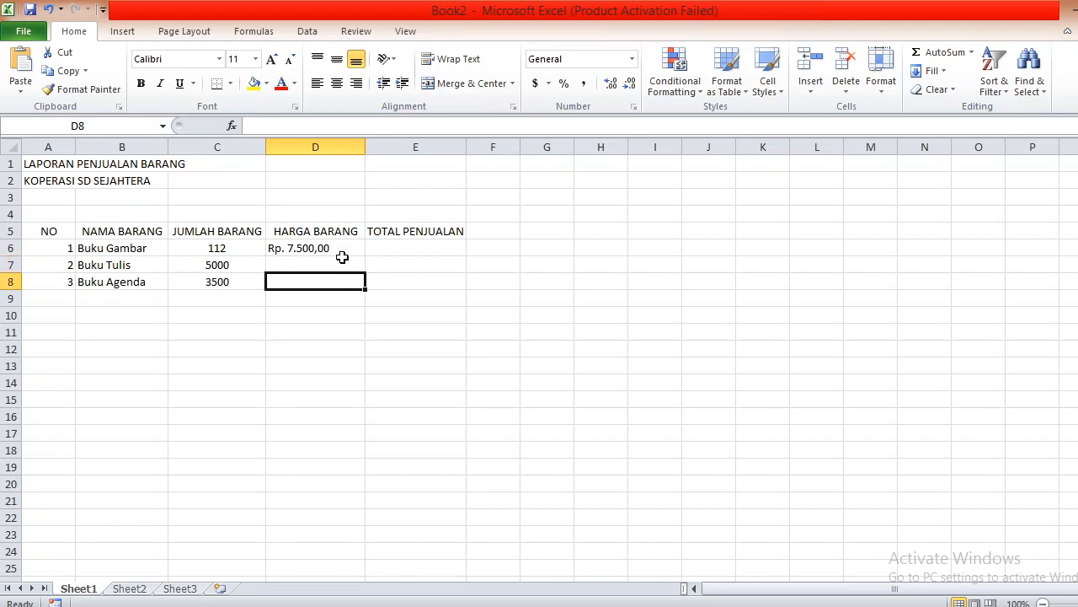
{"action": "left_click", "coordinate": [345, 248]}
{"action": "left_click", "coordinate": [345, 279]}
- Enter the prices 5200 for Buku Tulis in cell D7 and 12.000 for Buku Agenda in cell D8
{"action": "left_click", "coordinate": [348, 263]}
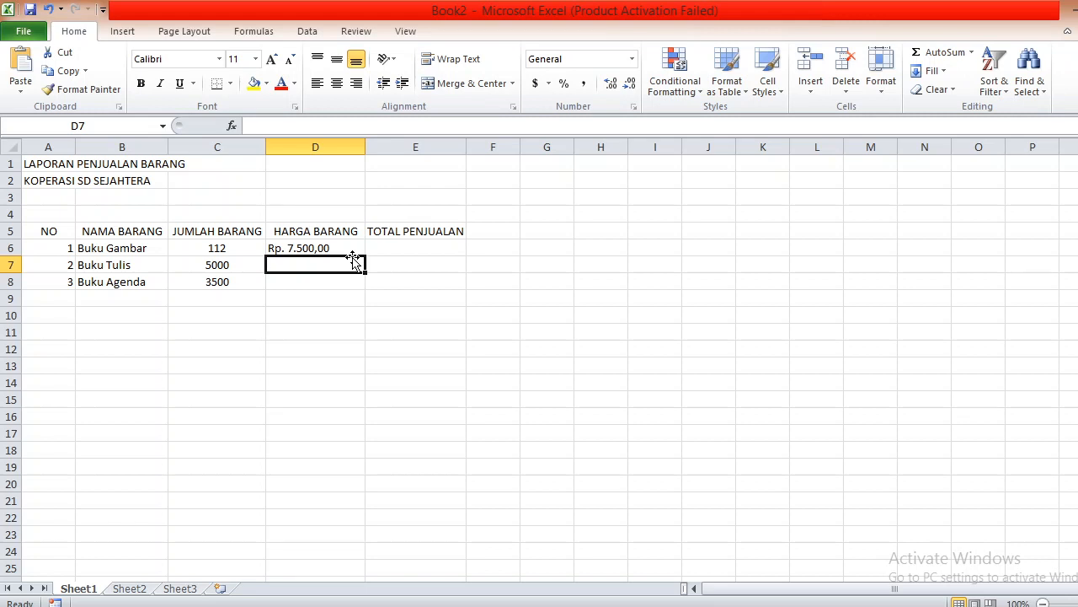
{"action": "type", "text": "5200"}
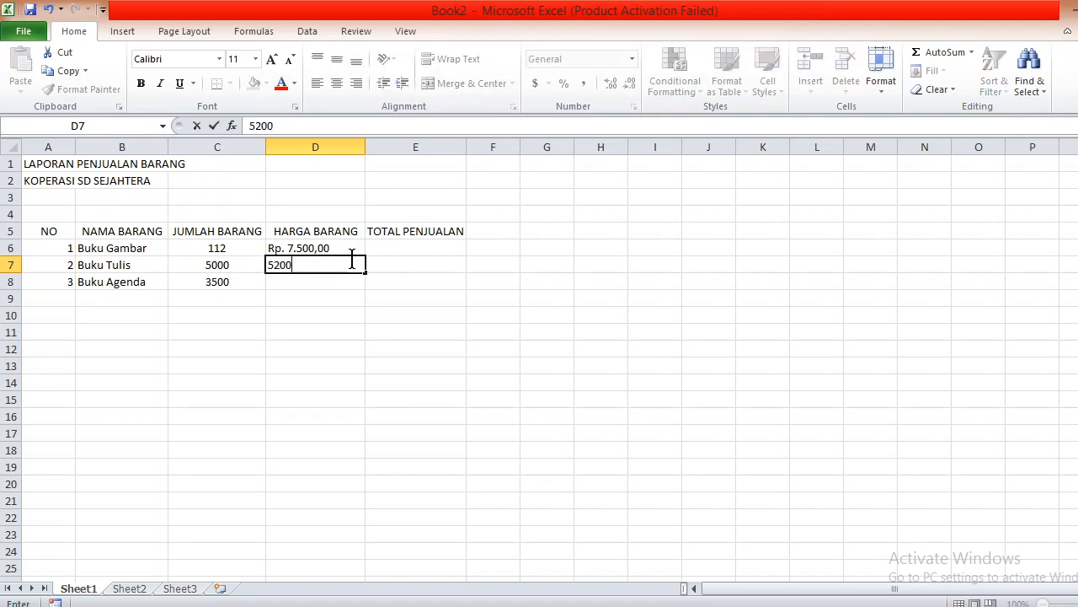
{"action": "key", "text": "Return"}
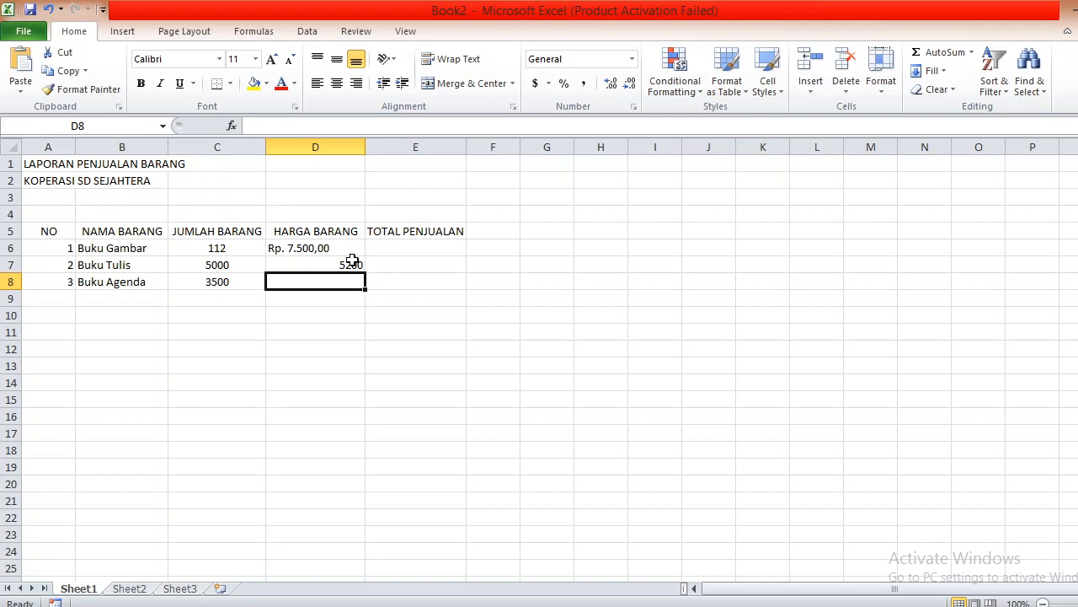
{"action": "type", "text": "12.000"}
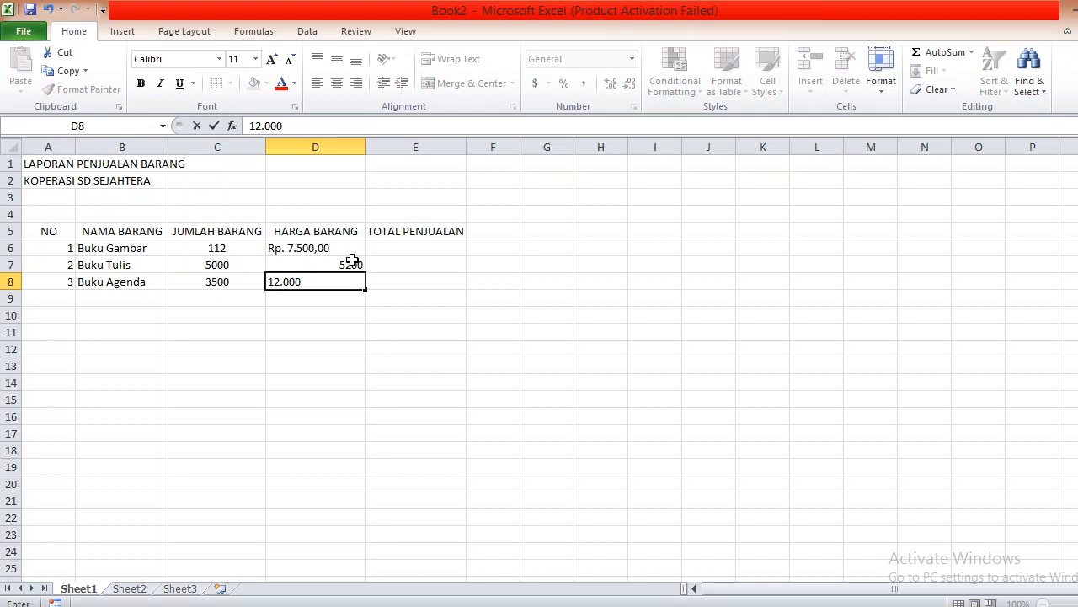
{"action": "key", "text": "Return"}
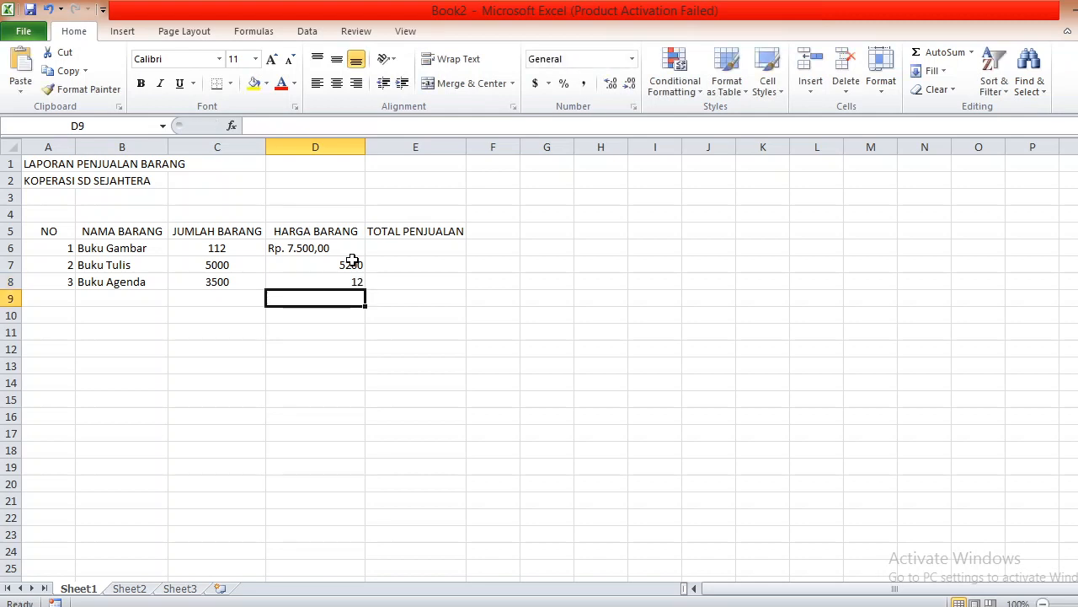
- Replace the HARGA BARANG price of Buku Agenda in cell D8 with 12000
{"action": "left_click", "coordinate": [360, 281]}
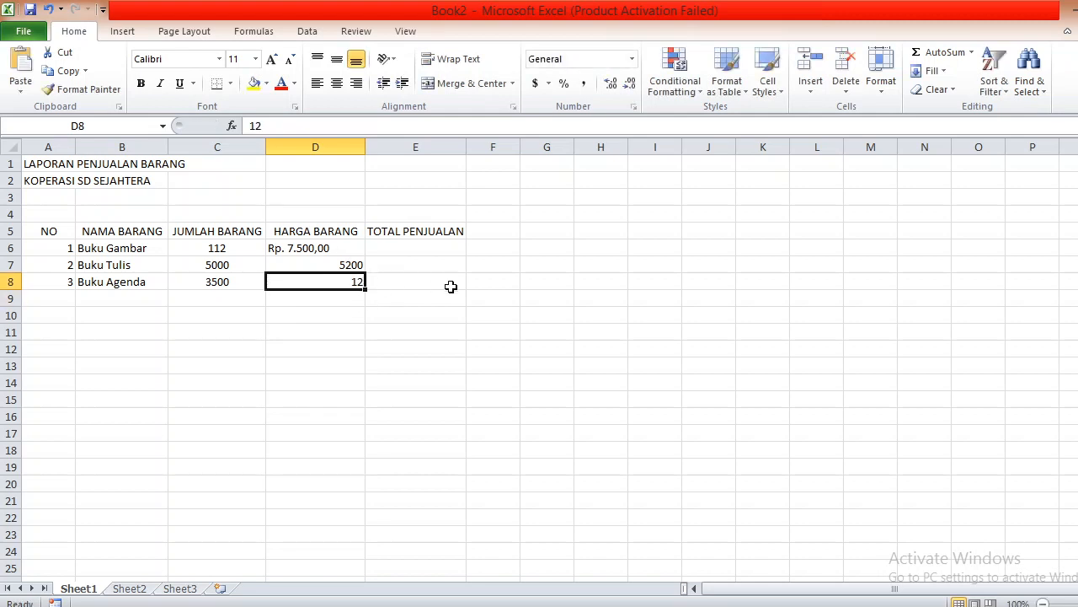
{"action": "type", "text": "1"}
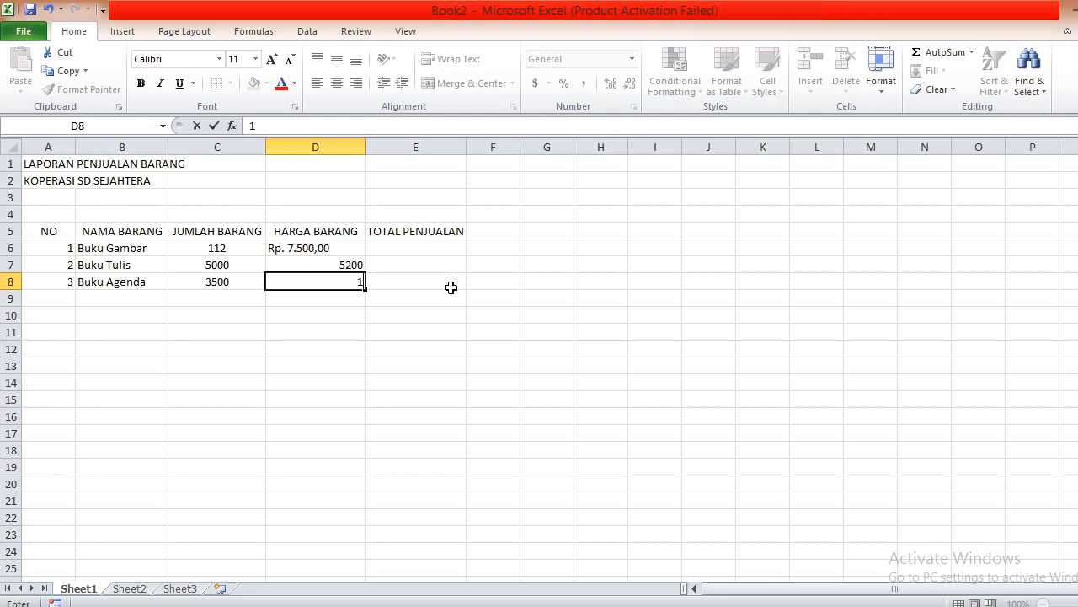
{"action": "type", "text": "2000"}
{"action": "key", "text": "Return"}
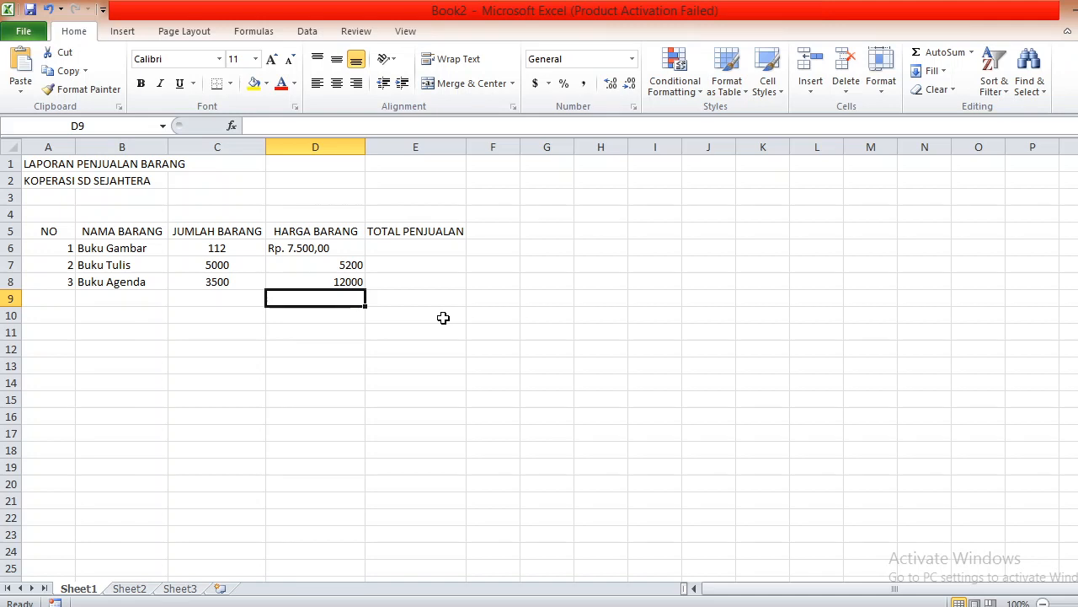
{"action": "left_click", "coordinate": [357, 266]}
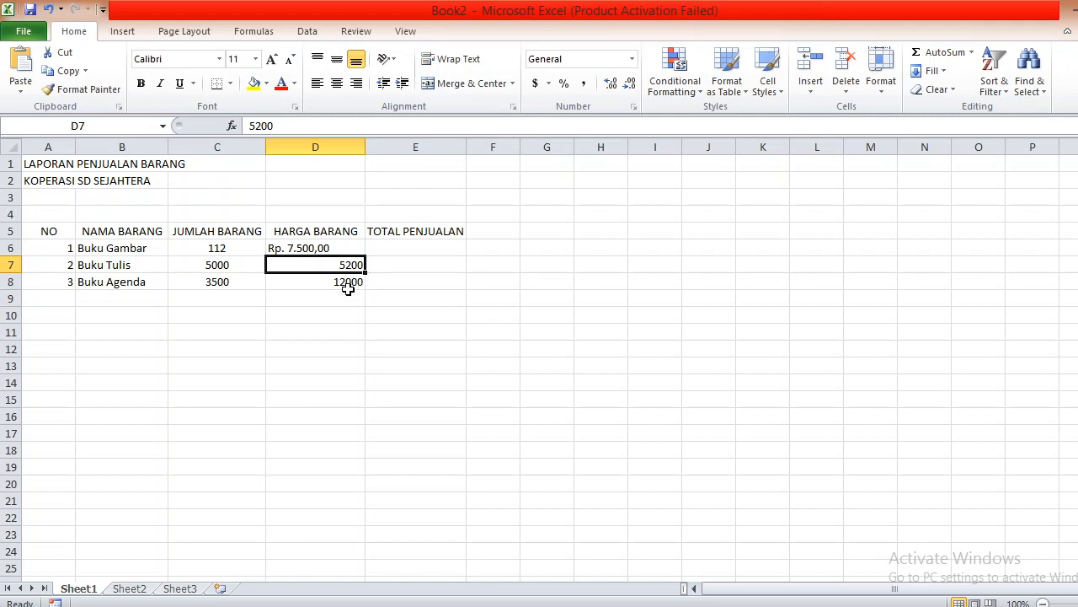
{"action": "left_click", "coordinate": [345, 286]}
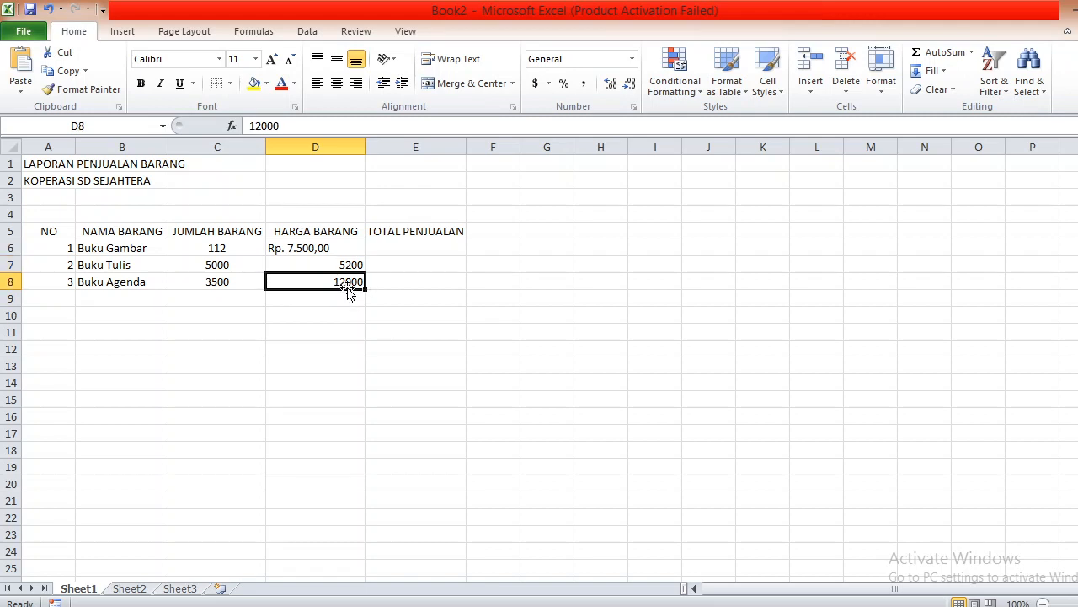
{"action": "left_click", "coordinate": [351, 266]}
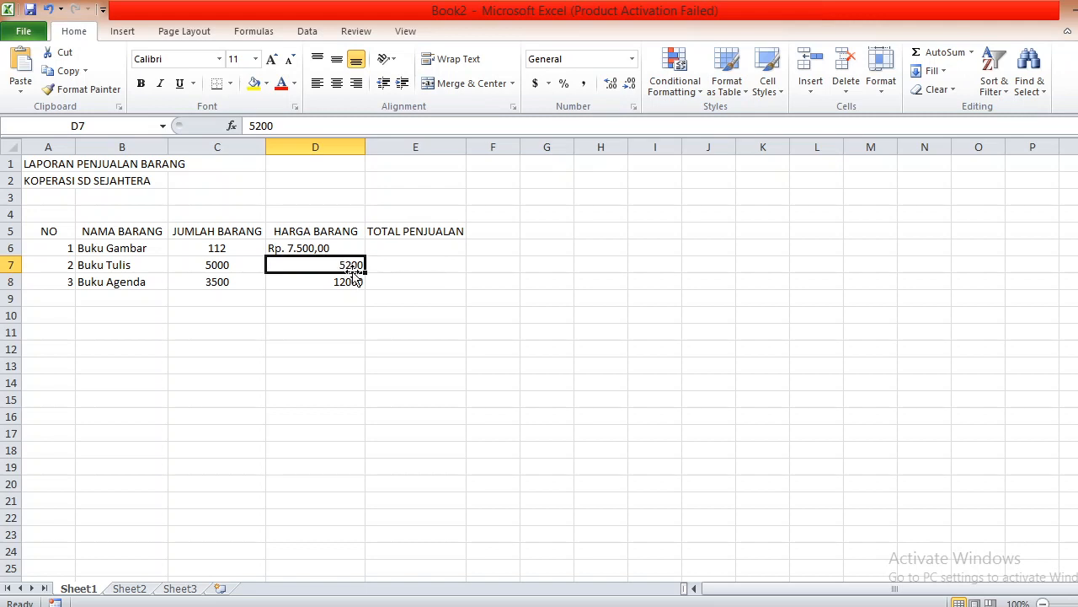
{"action": "left_click", "coordinate": [277, 248]}
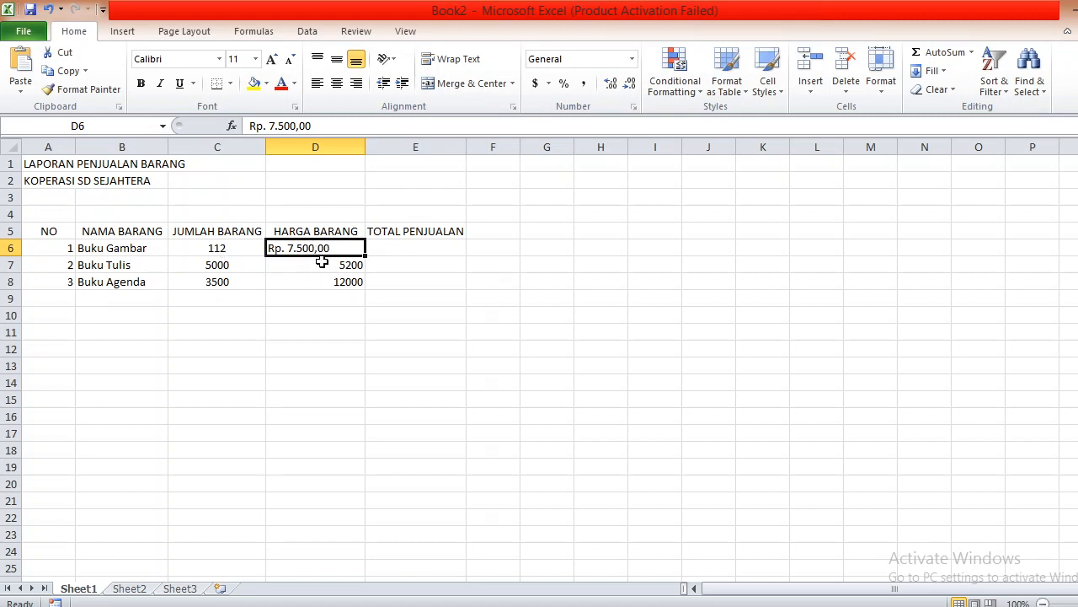
{"action": "left_click", "coordinate": [392, 250]}
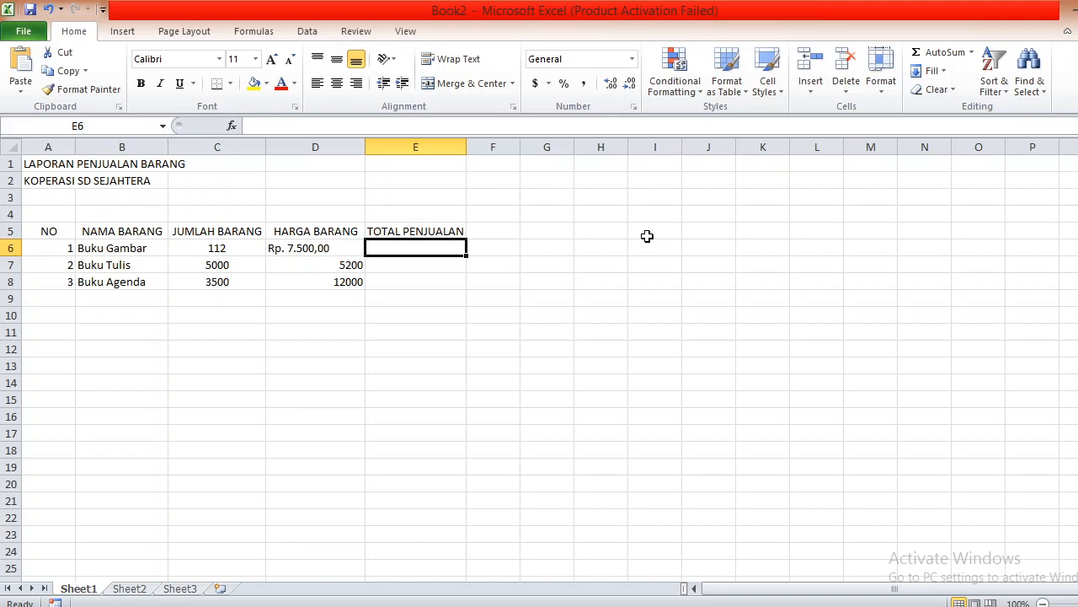
{"action": "type", "text": "*"}
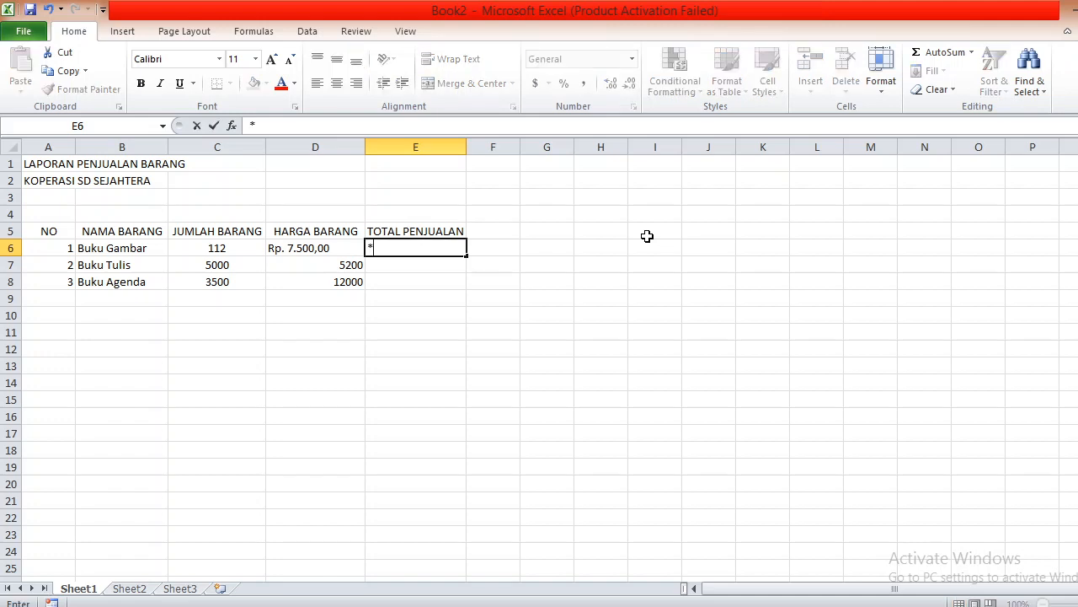
{"action": "key", "text": "Return"}
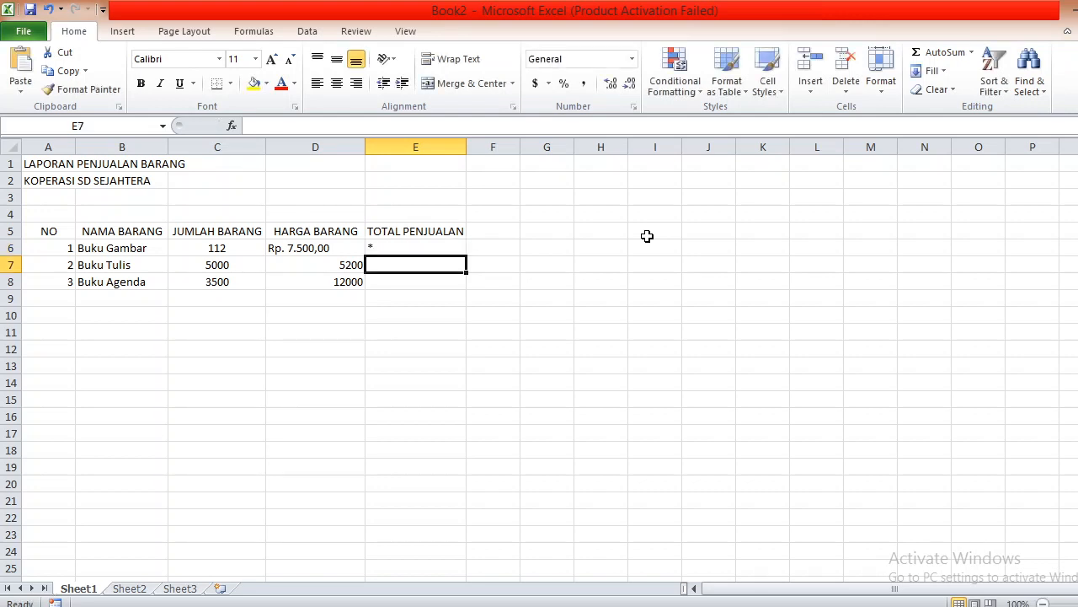
{"action": "key", "text": "alt"}
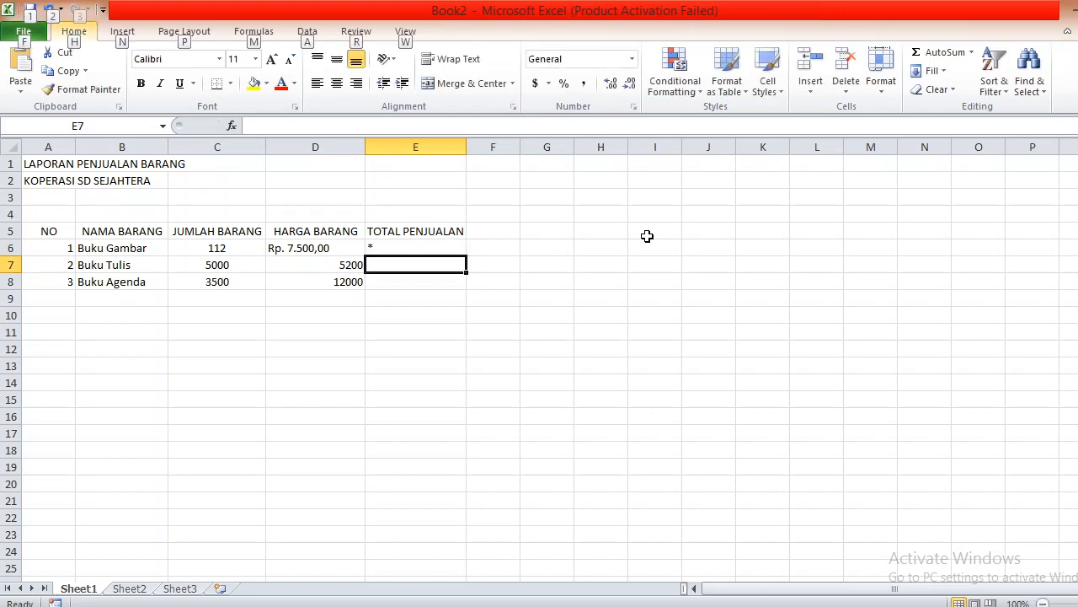
{"action": "left_click", "coordinate": [647, 236]}
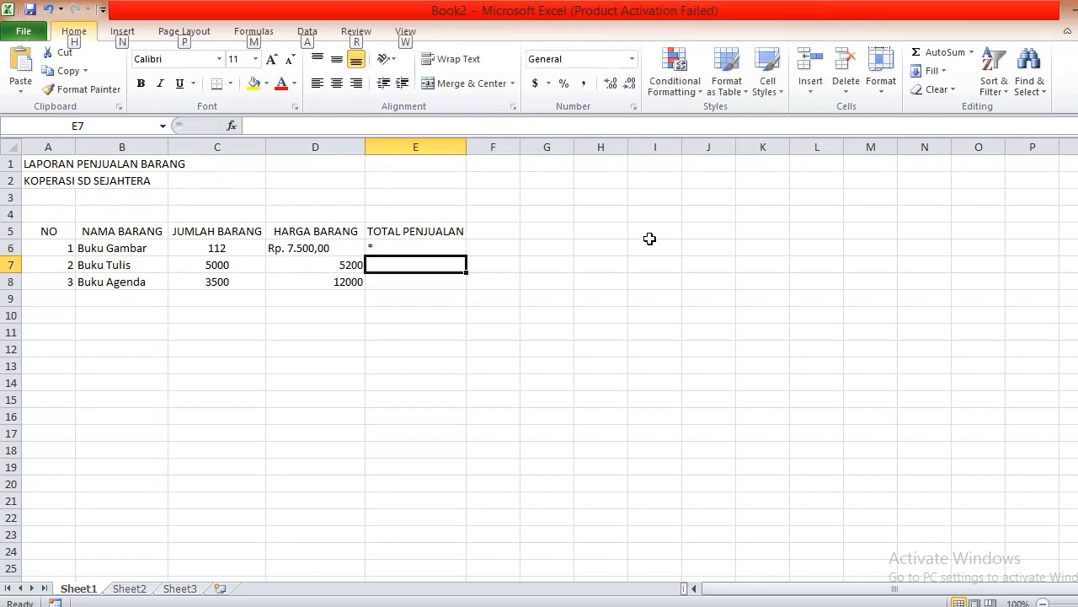
{"action": "left_click", "coordinate": [387, 246]}
{"action": "key", "text": "Delete"}
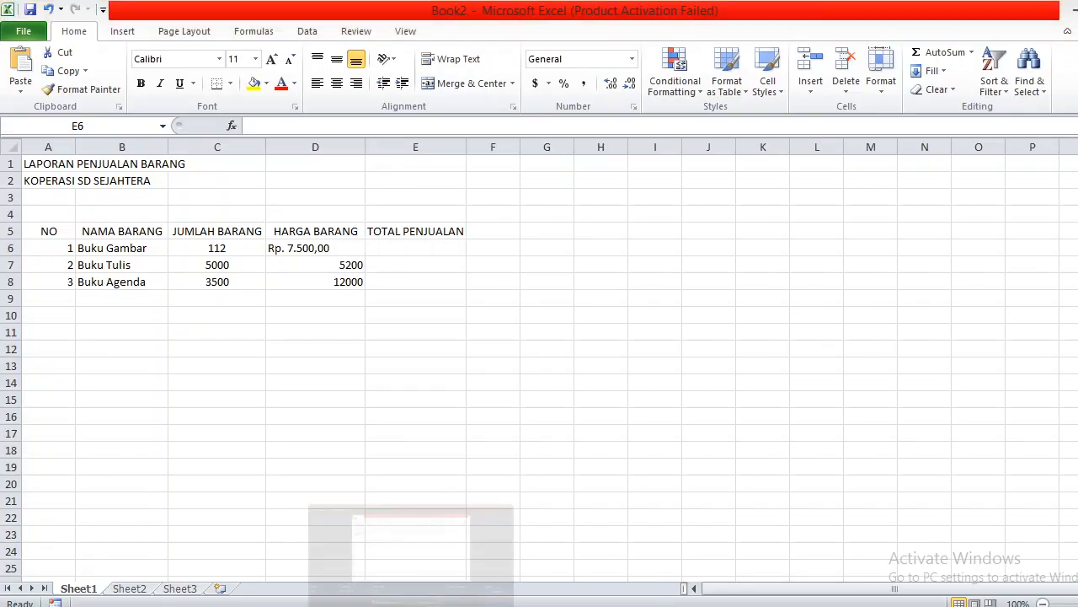
{"action": "left_click", "coordinate": [411, 605]}
{"action": "left_click", "coordinate": [1075, 7]}
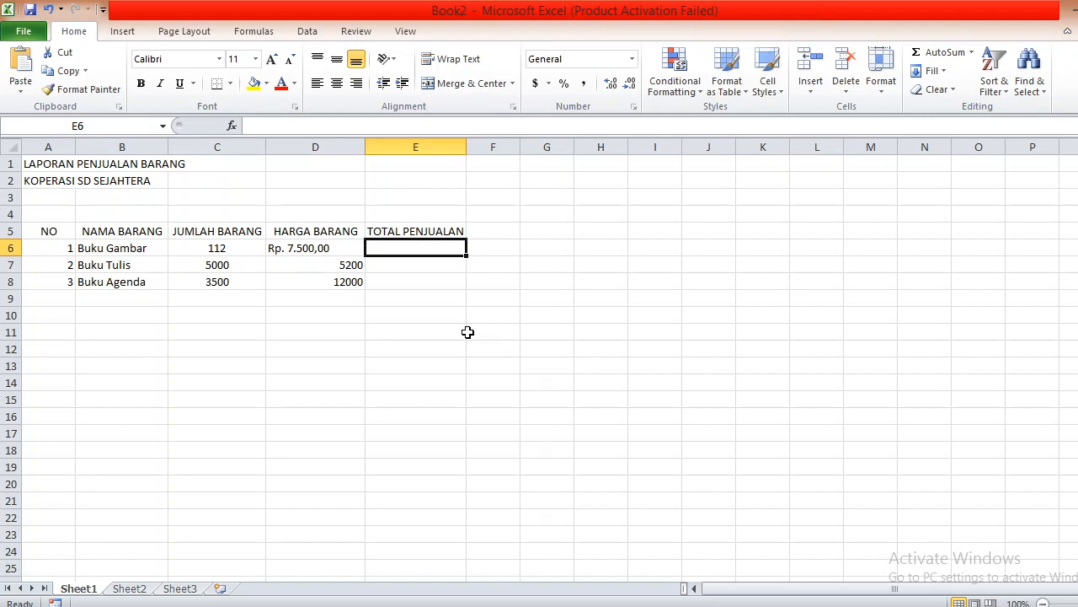
{"action": "type", "text": "="}
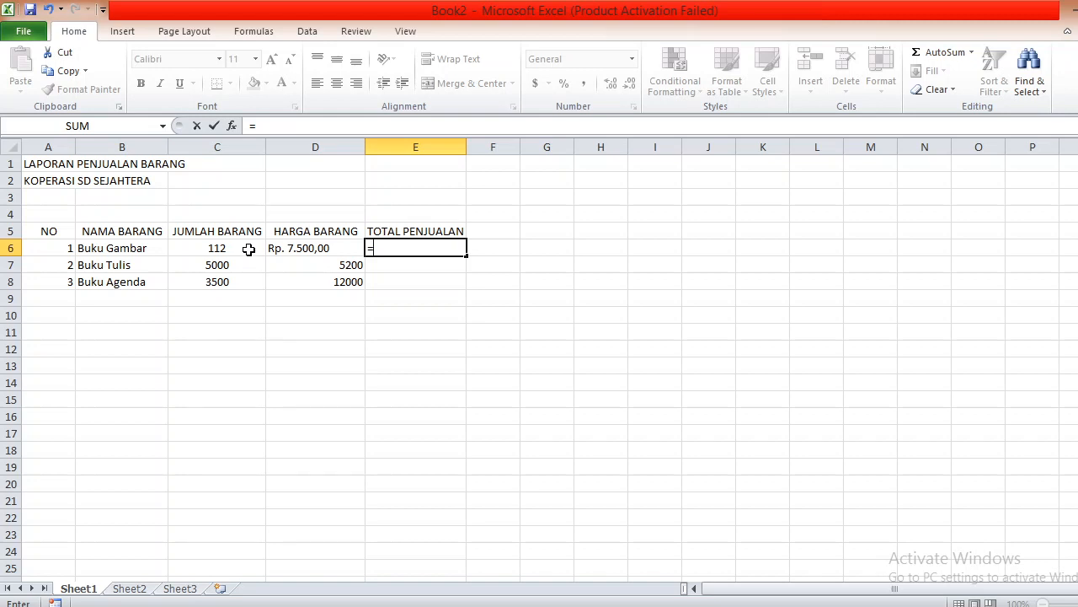
{"action": "left_click", "coordinate": [204, 253]}
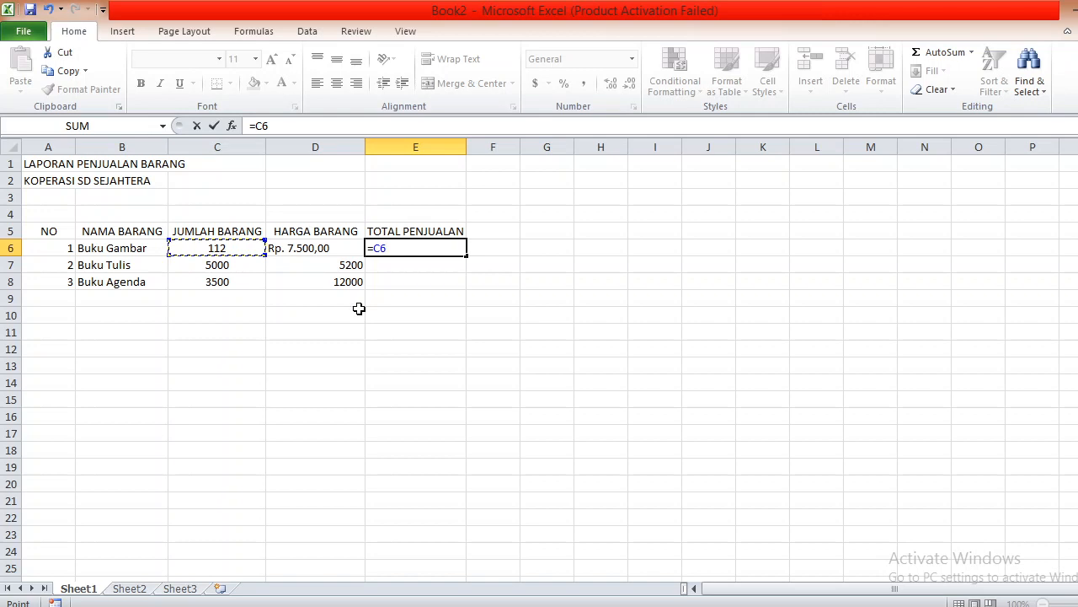
{"action": "key", "text": "BackSpace"}
{"action": "key", "text": "Escape"}
{"action": "key", "text": "Escape"}
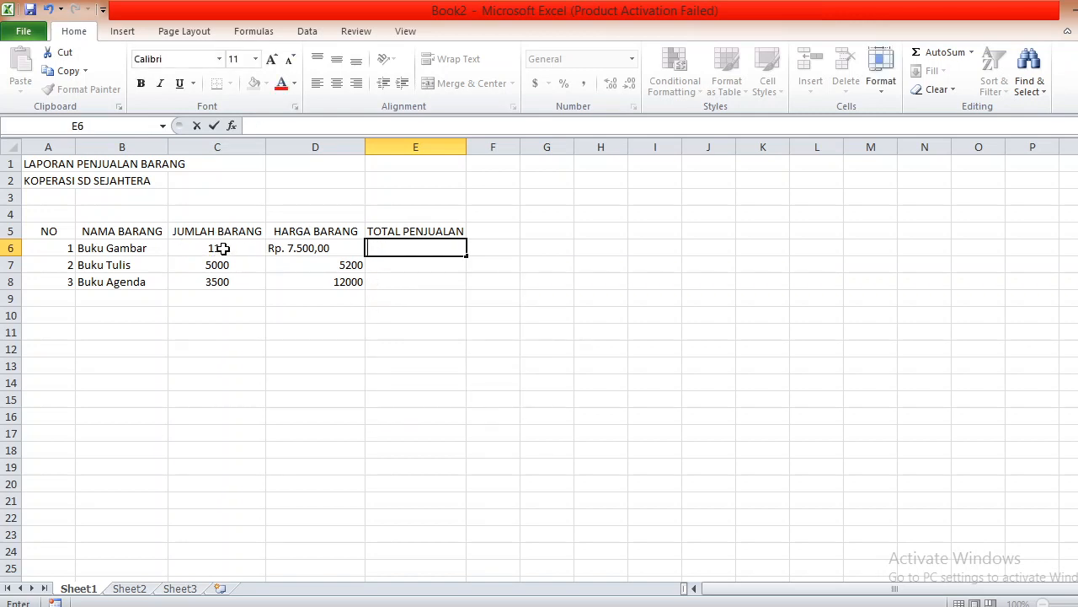
{"action": "left_click", "coordinate": [221, 248]}
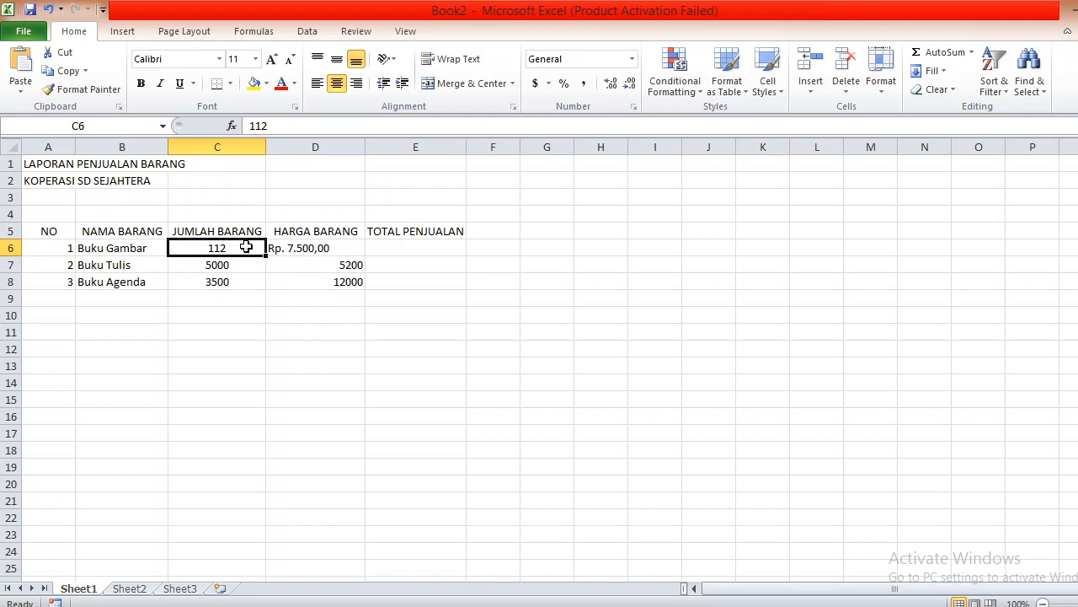
- Calculate the TOTAL PENJUALAN of Buku Gambar in cell E6 with the formula =C6*D6
{"action": "left_click", "coordinate": [412, 254]}
{"action": "type", "text": "="}
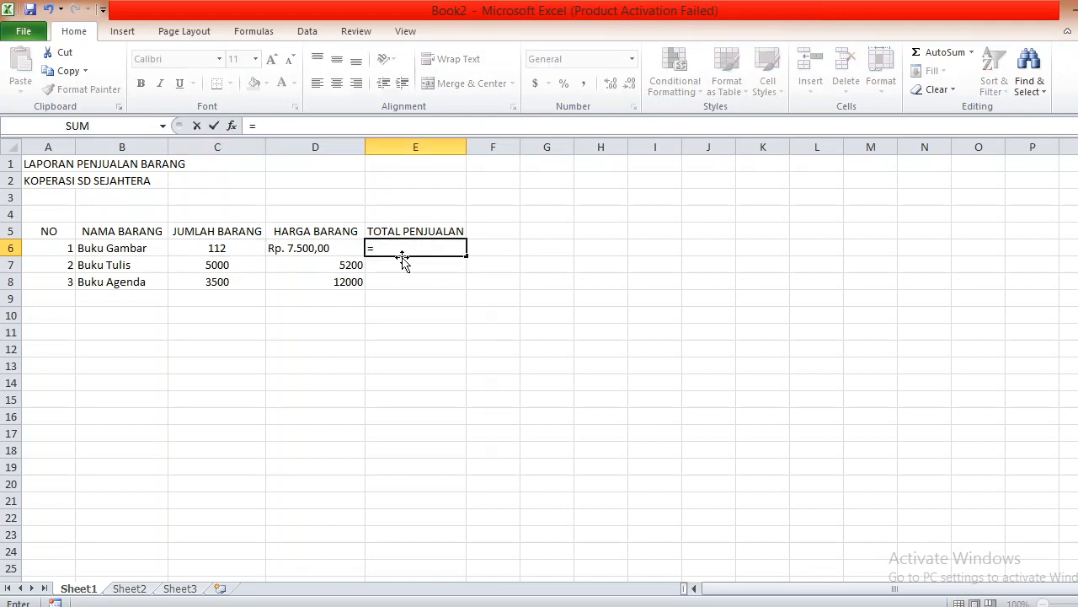
{"action": "left_click", "coordinate": [215, 251]}
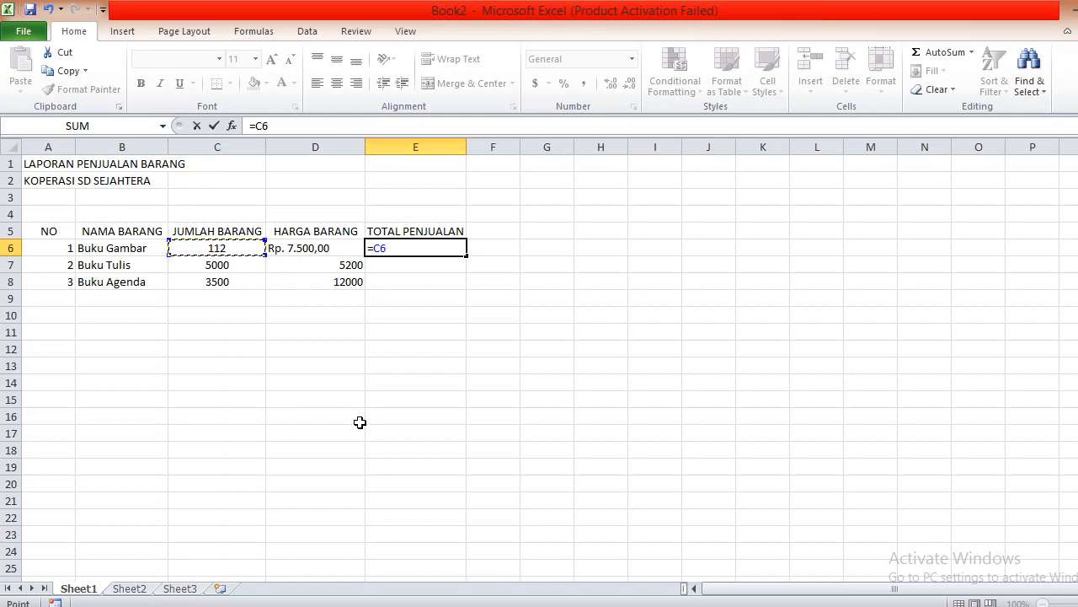
{"action": "type", "text": "*"}
{"action": "left_click", "coordinate": [317, 253]}
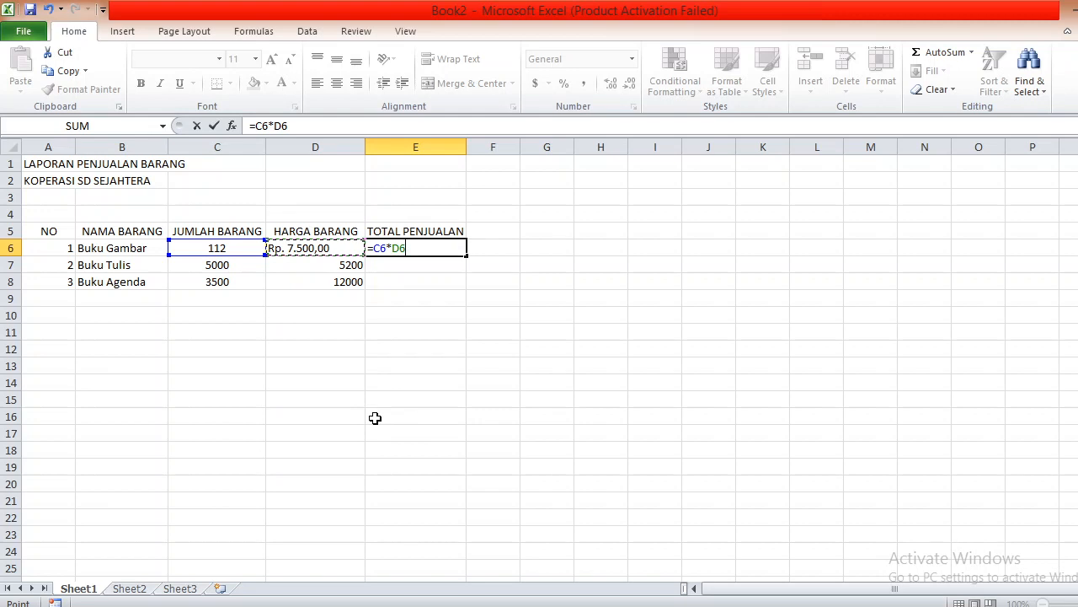
{"action": "key", "text": "Return"}
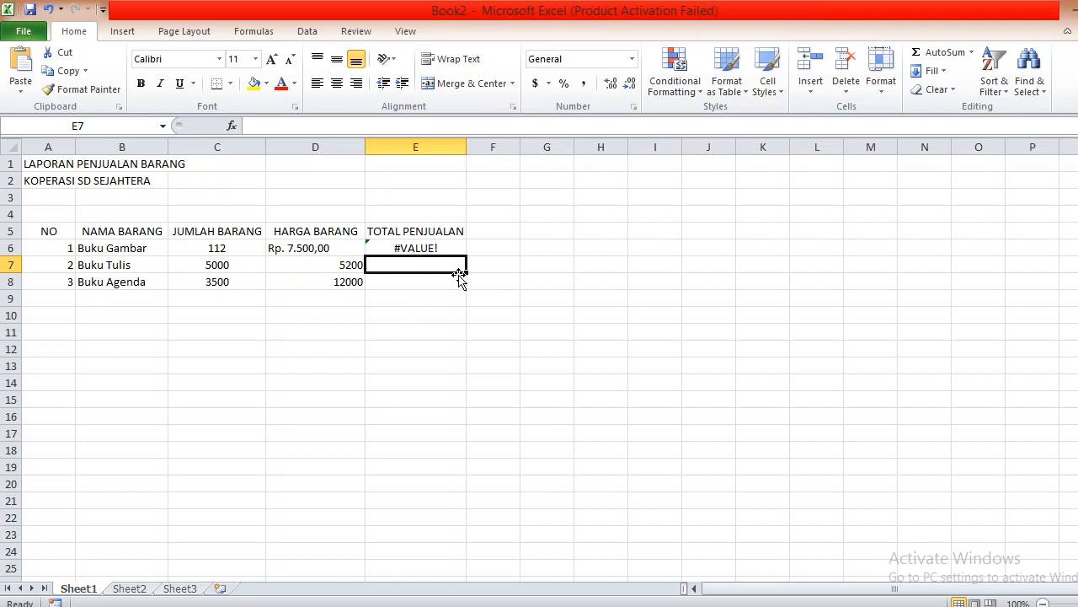
- Calculate the TOTAL PENJUALAN of Buku Tulis in cell E7 with the formula =C7*D7
{"action": "type", "text": "="}
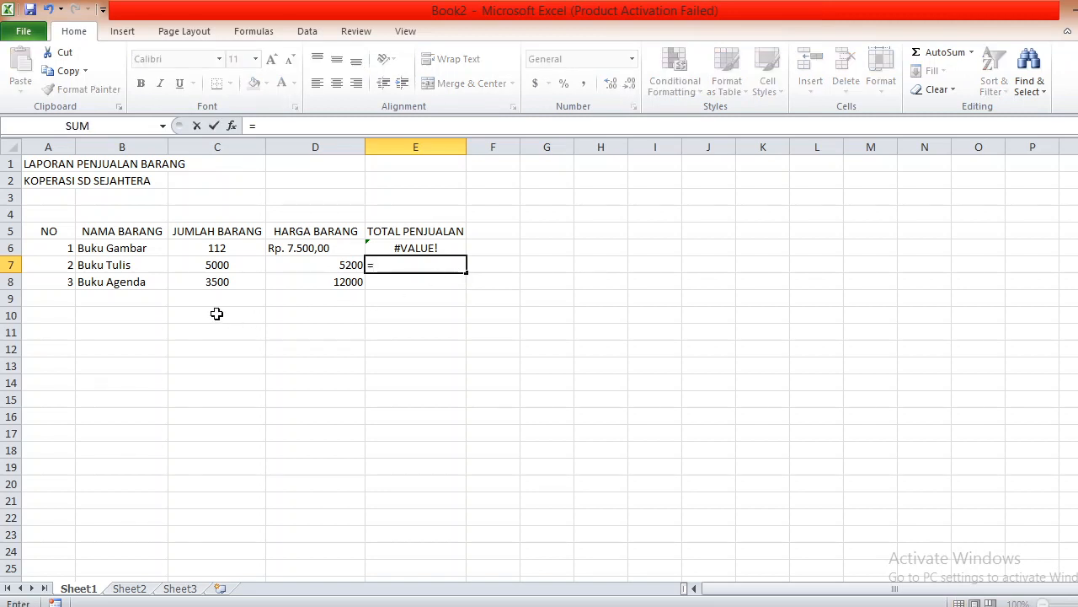
{"action": "left_click", "coordinate": [218, 265]}
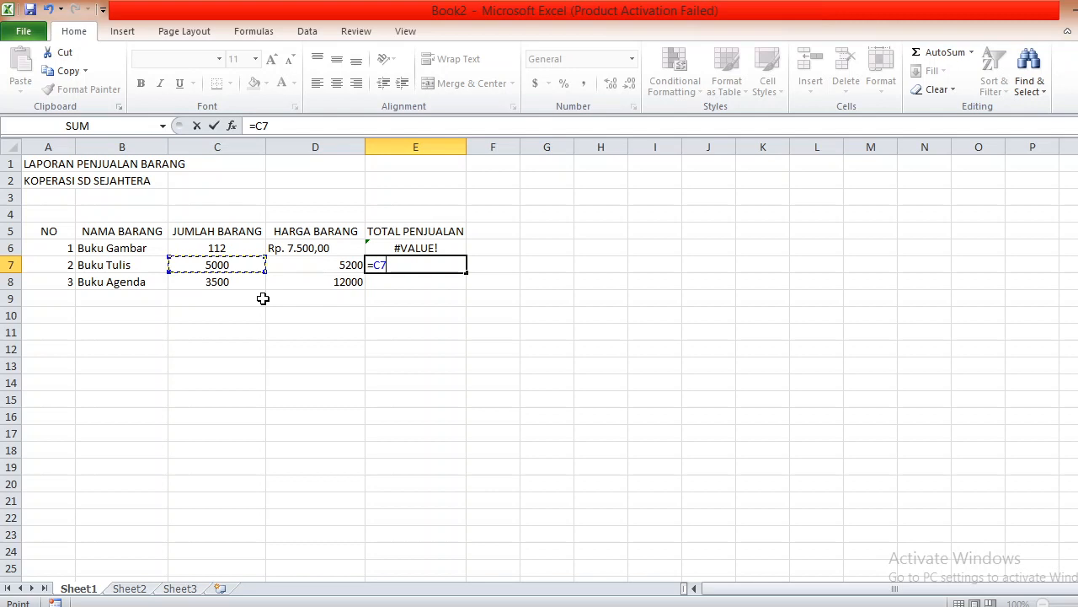
{"action": "type", "text": "*"}
{"action": "left_click", "coordinate": [300, 266]}
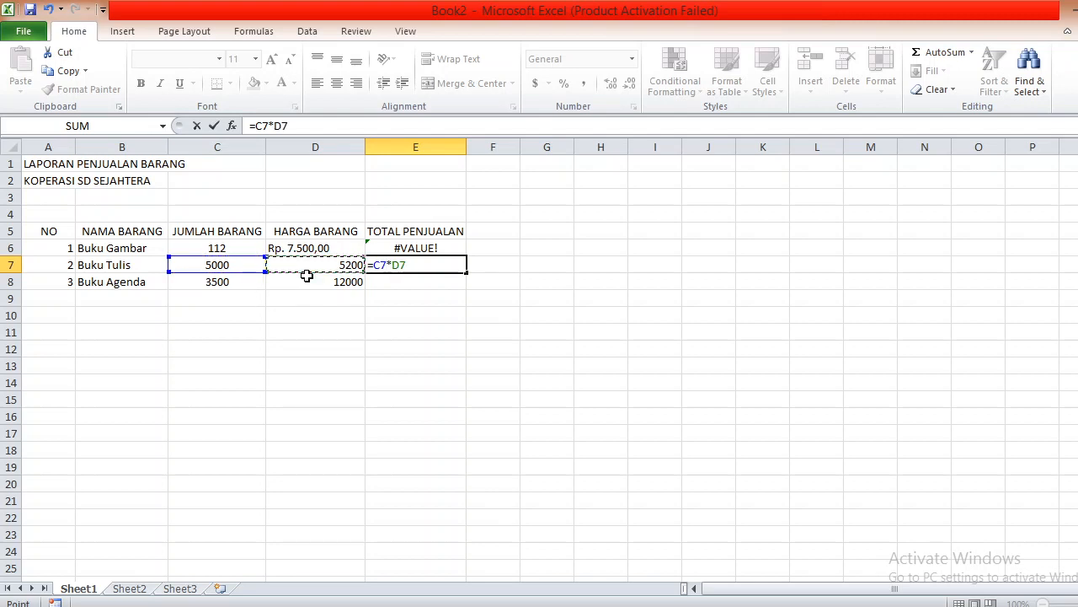
{"action": "key", "text": "Return"}
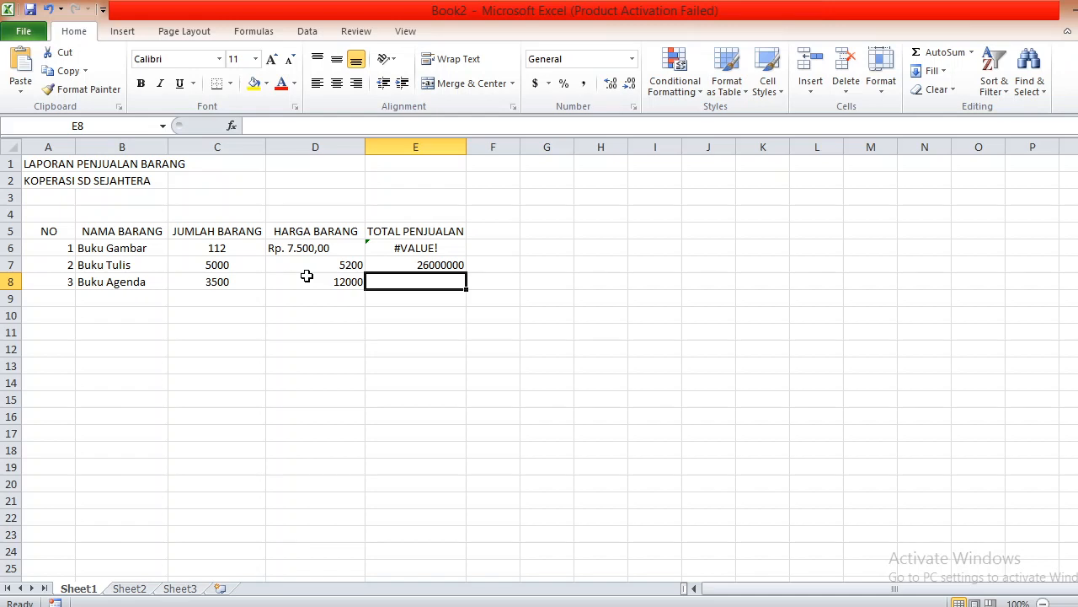
- Replace the text price of Buku Gambar in cell D6 with the plain number 7500
{"action": "left_click", "coordinate": [315, 268]}
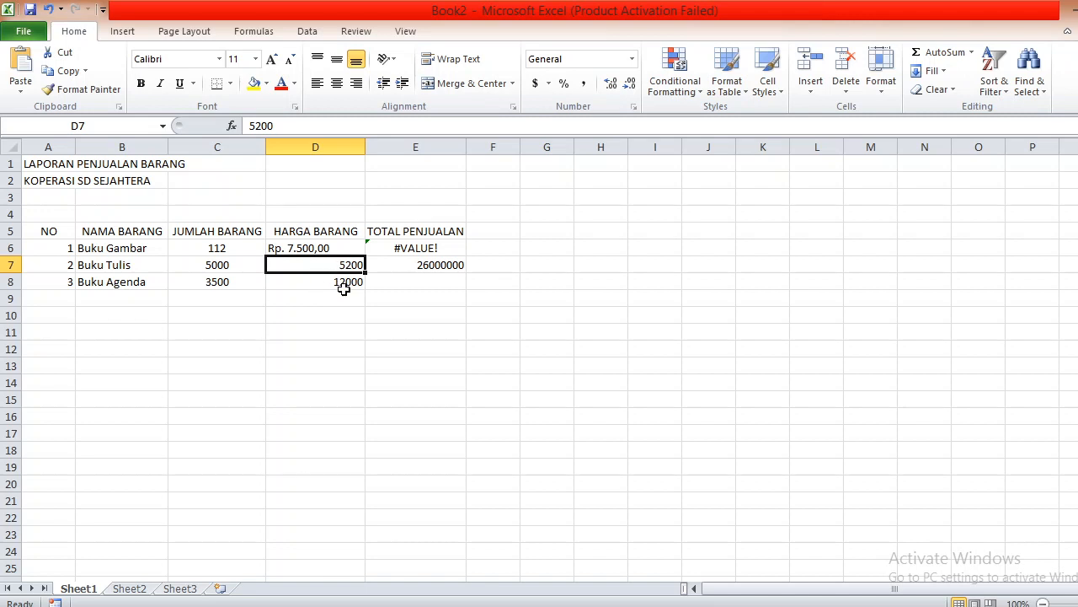
{"action": "left_click", "coordinate": [318, 249]}
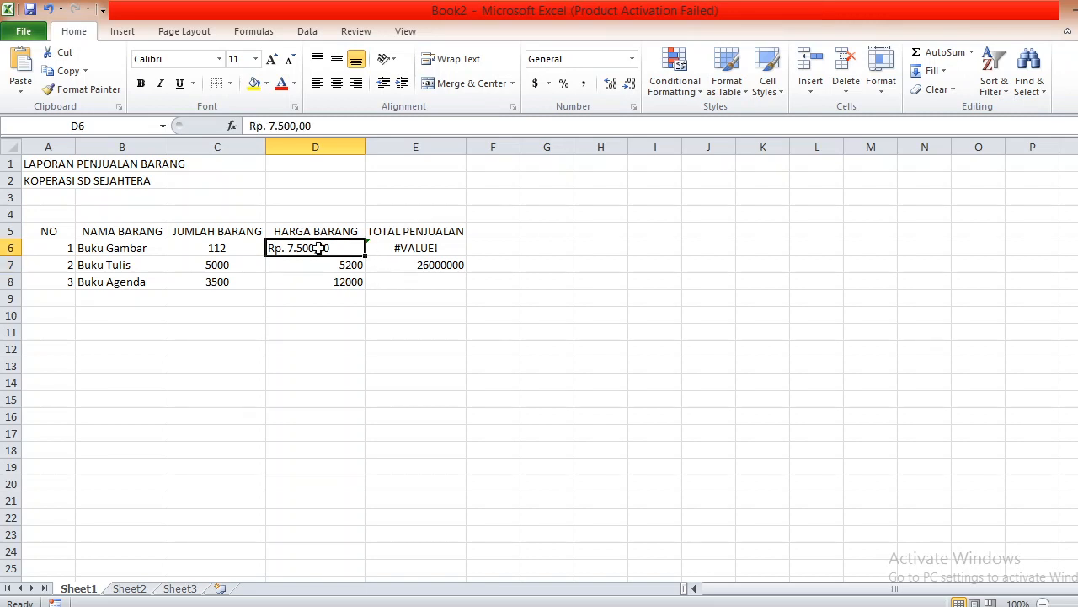
{"action": "key", "text": "Delete"}
{"action": "type", "text": "7500"}
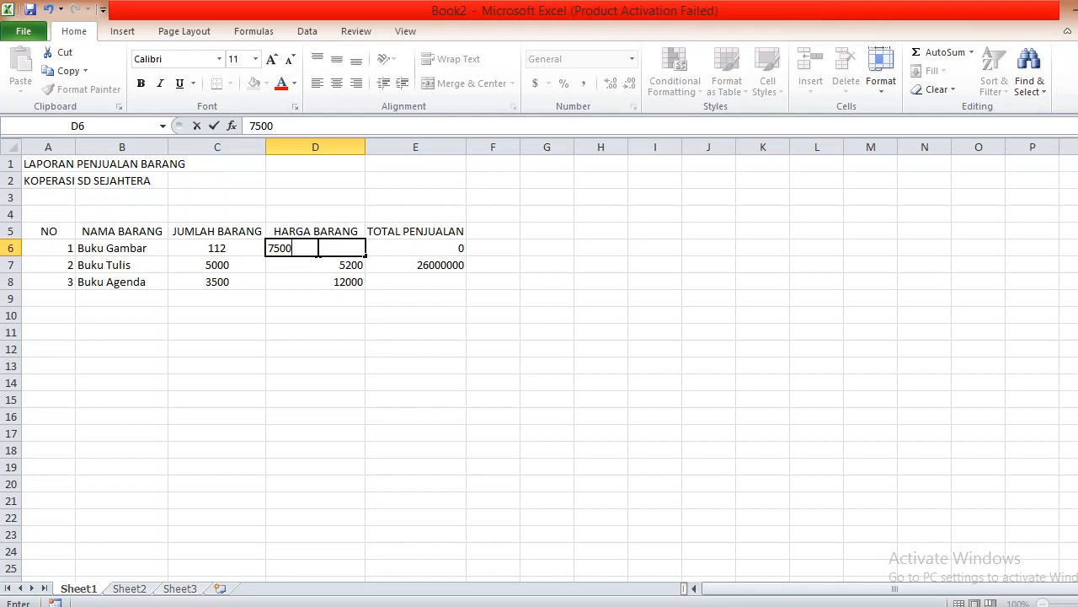
{"action": "key", "text": "Return"}
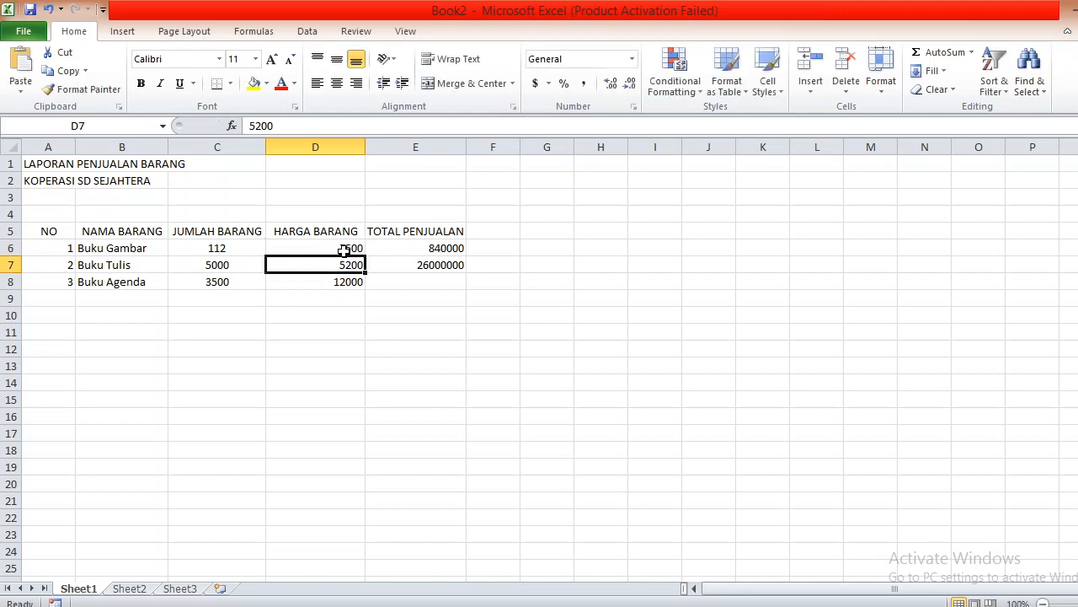
- Calculate the Buku Agenda total in cell E8 with the formula =C8*D8, and clear the cell again
{"action": "left_click", "coordinate": [385, 249]}
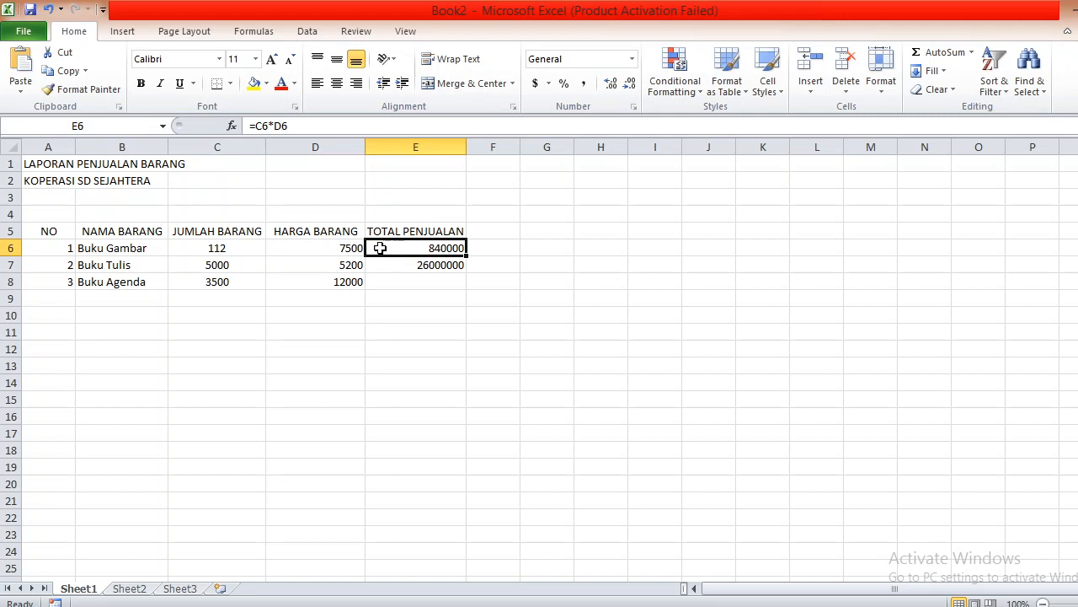
{"action": "left_click", "coordinate": [398, 284]}
{"action": "type", "text": "="}
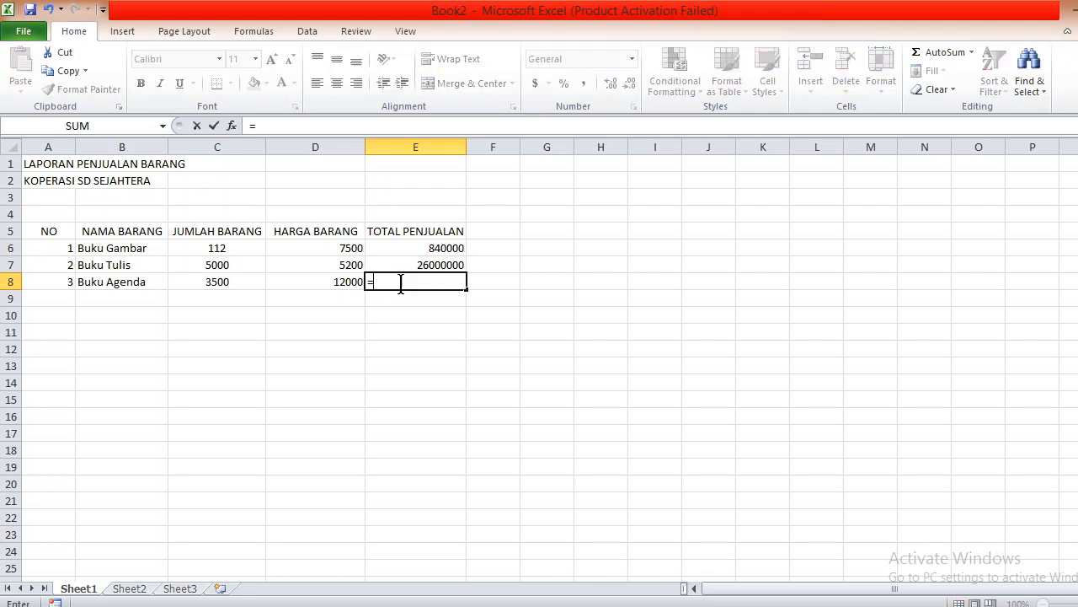
{"action": "left_click", "coordinate": [226, 289]}
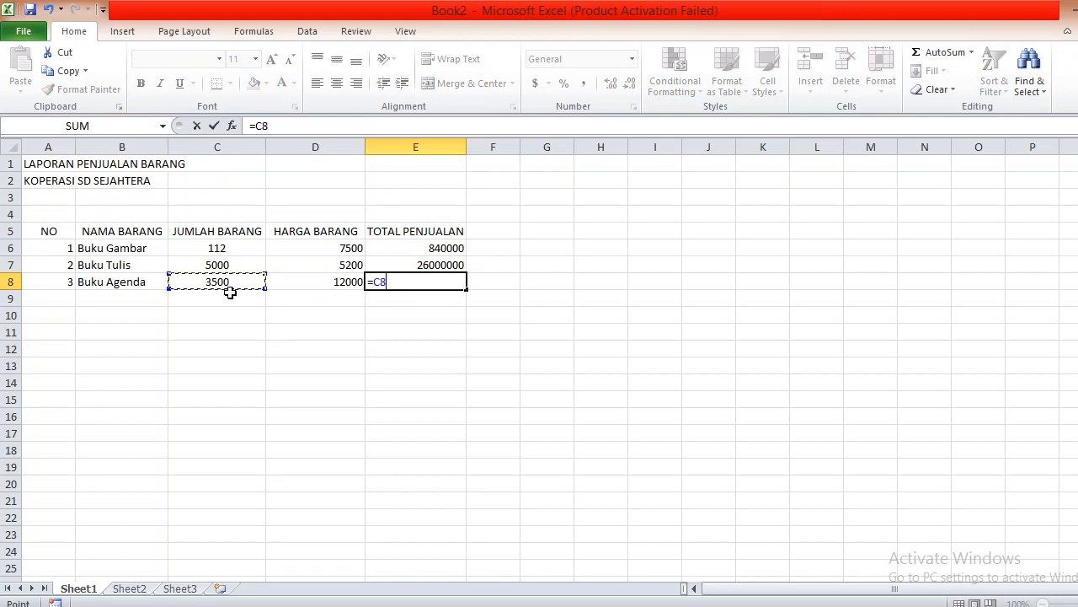
{"action": "type", "text": "*"}
{"action": "left_click", "coordinate": [286, 283]}
{"action": "key", "text": "Return"}
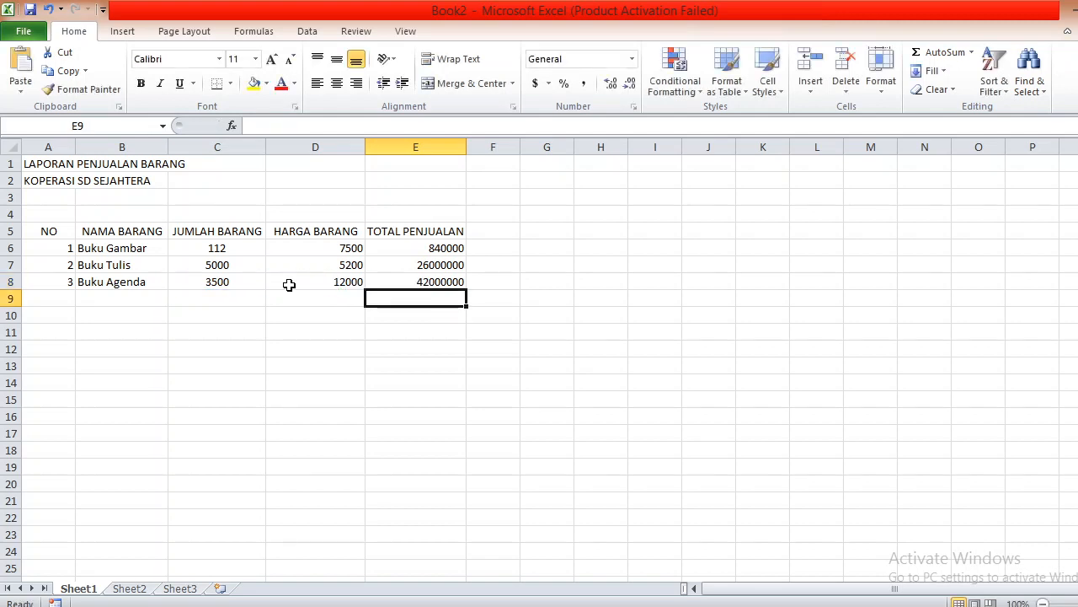
{"action": "left_click", "coordinate": [429, 281]}
{"action": "key", "text": "Delete"}
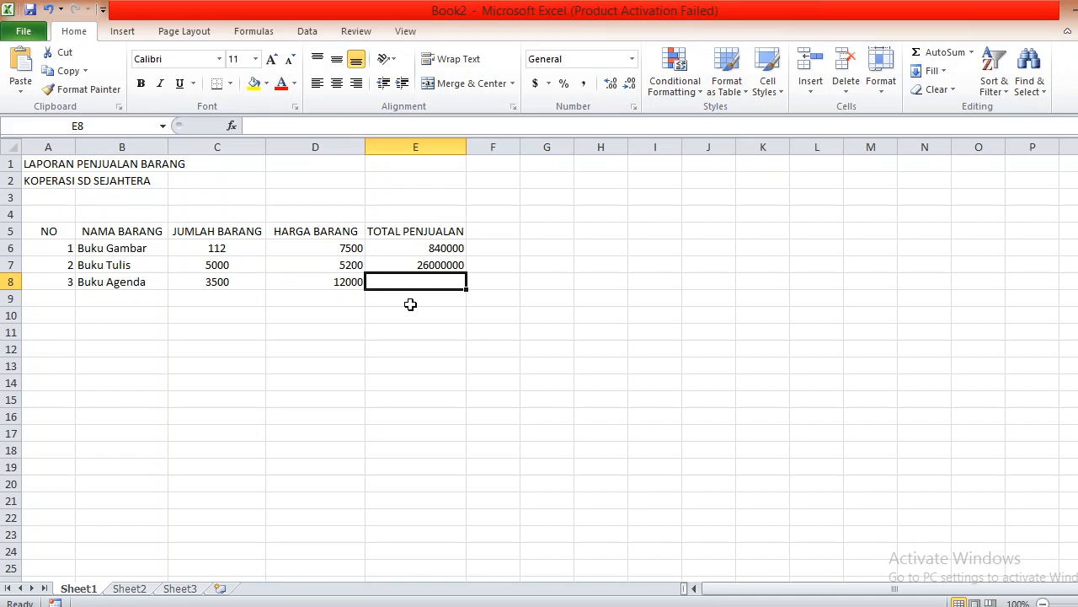
- Calculate the Buku Agenda total in cell E8 with the typed numbers =3500*12000 and compare it with the formulas in E7 and E6
{"action": "type", "text": "="}
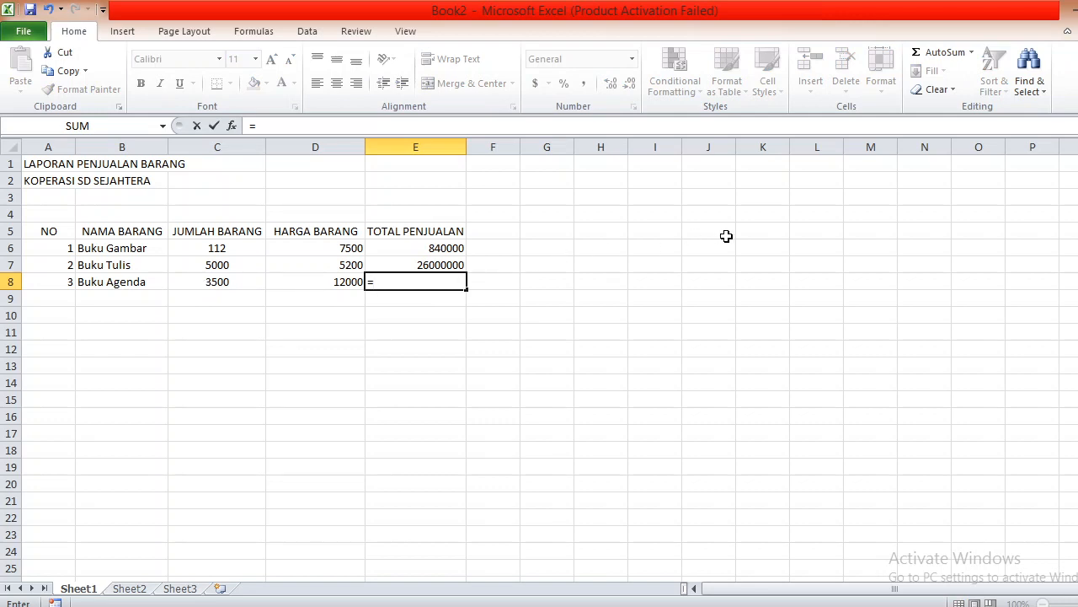
{"action": "type", "text": "3500*12000"}
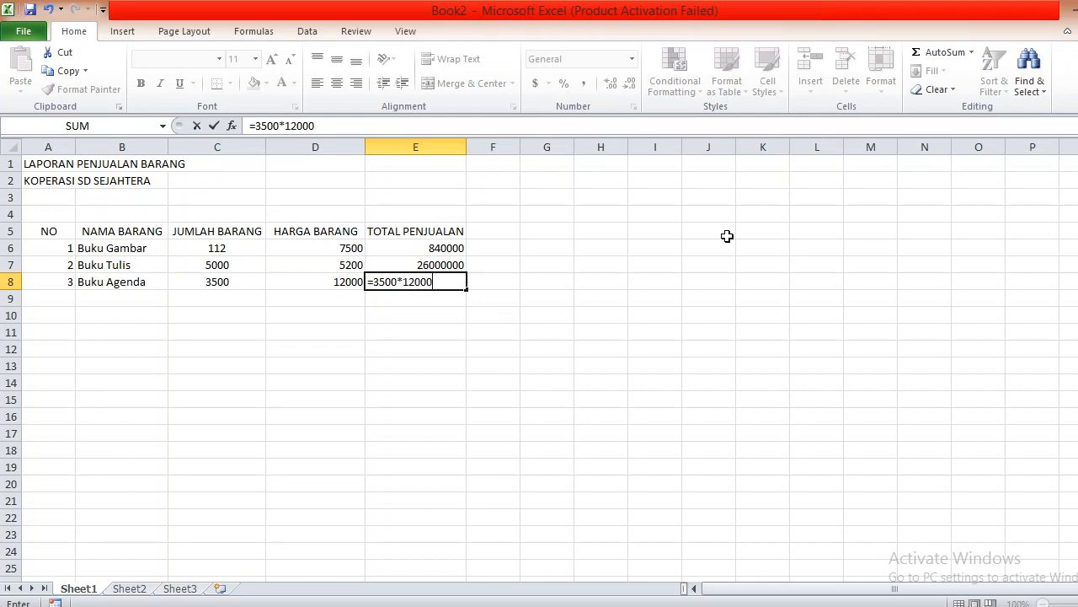
{"action": "key", "text": "Return"}
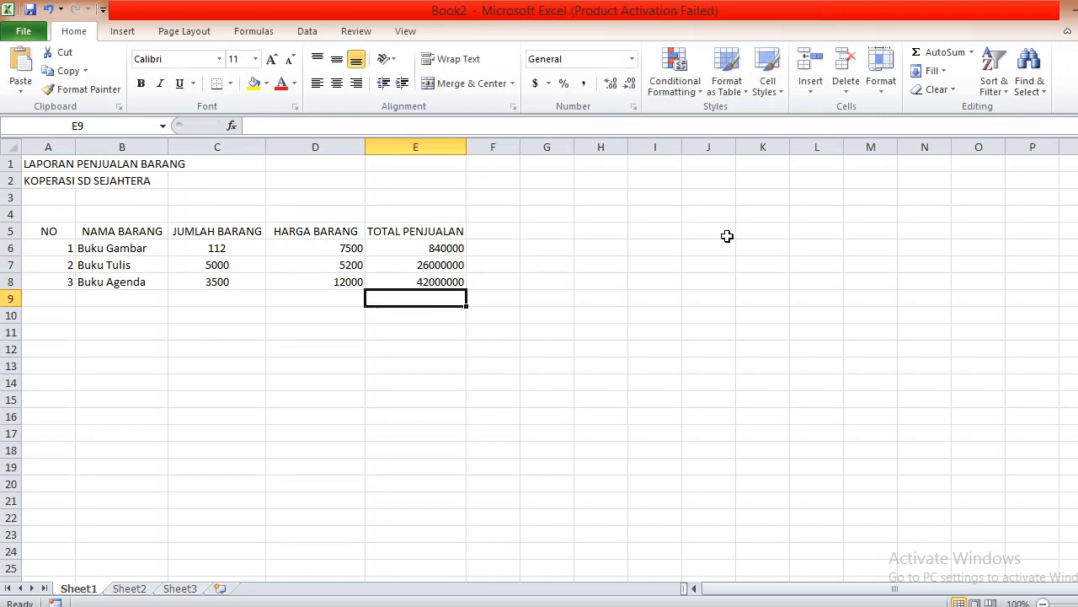
{"action": "left_click", "coordinate": [449, 283]}
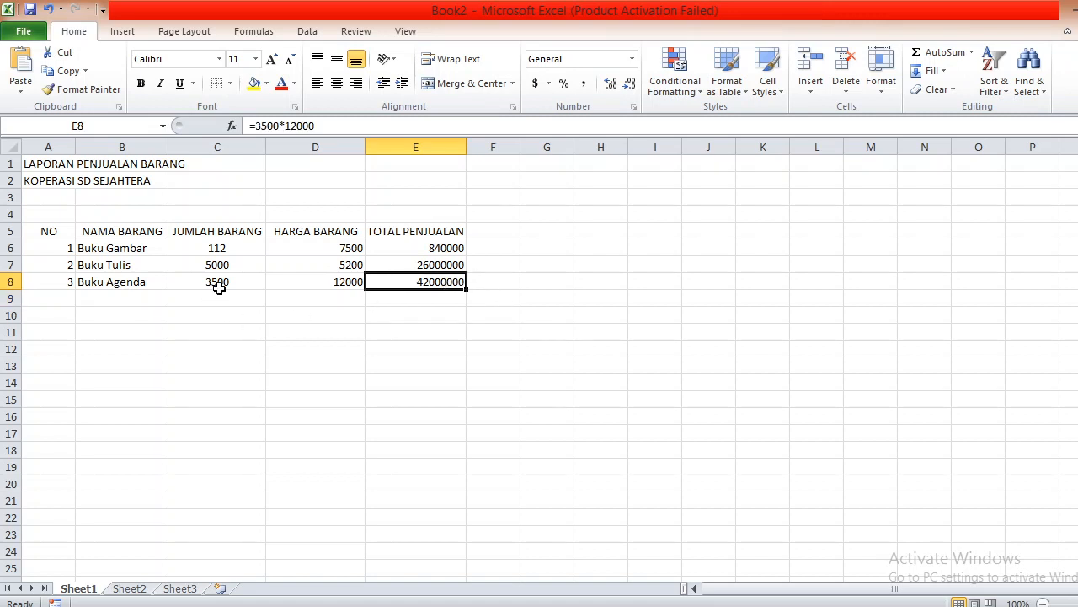
{"action": "left_click", "coordinate": [432, 265]}
{"action": "left_click", "coordinate": [431, 248]}
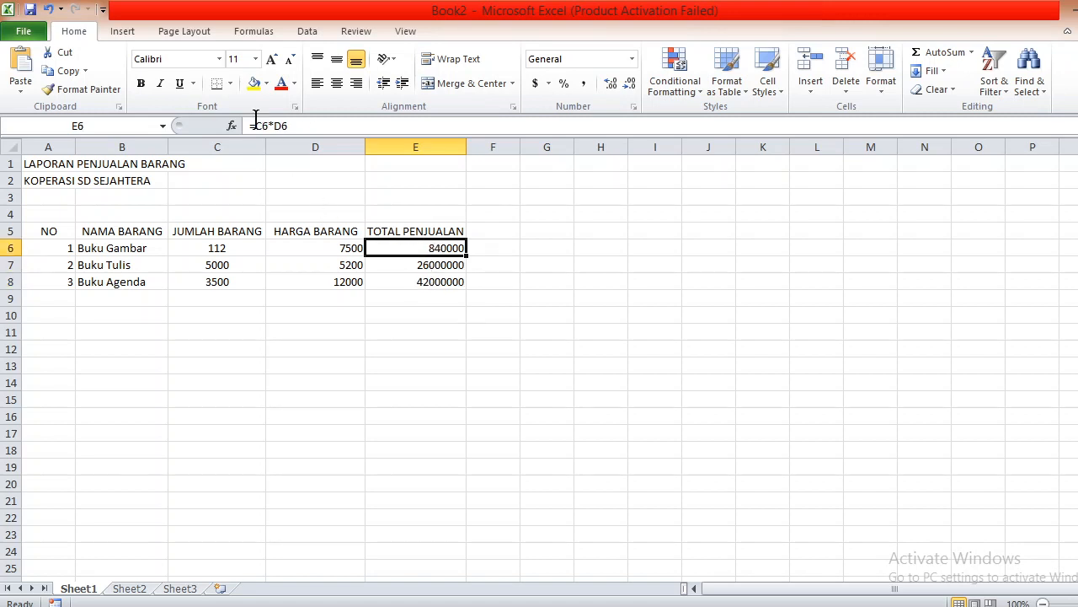
- Replace the typed numbers in the Buku Agenda total in cell E8 with cell references, using the formula =C8*D8
{"action": "left_click", "coordinate": [437, 287]}
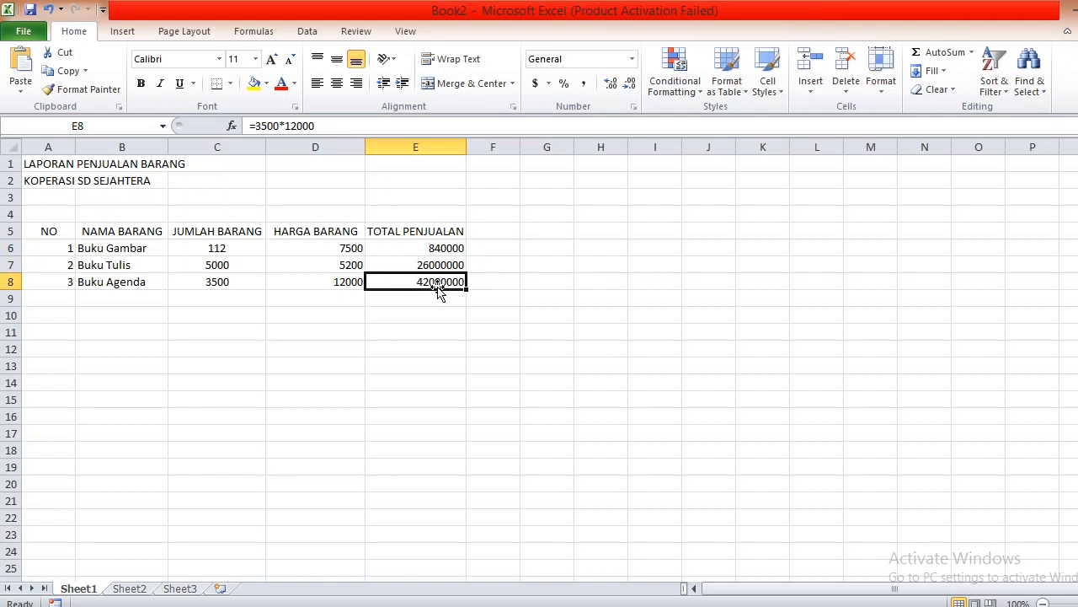
{"action": "left_click", "coordinate": [333, 126]}
{"action": "left_click_drag", "start_coordinate": [332, 125], "coordinate": [257, 126]}
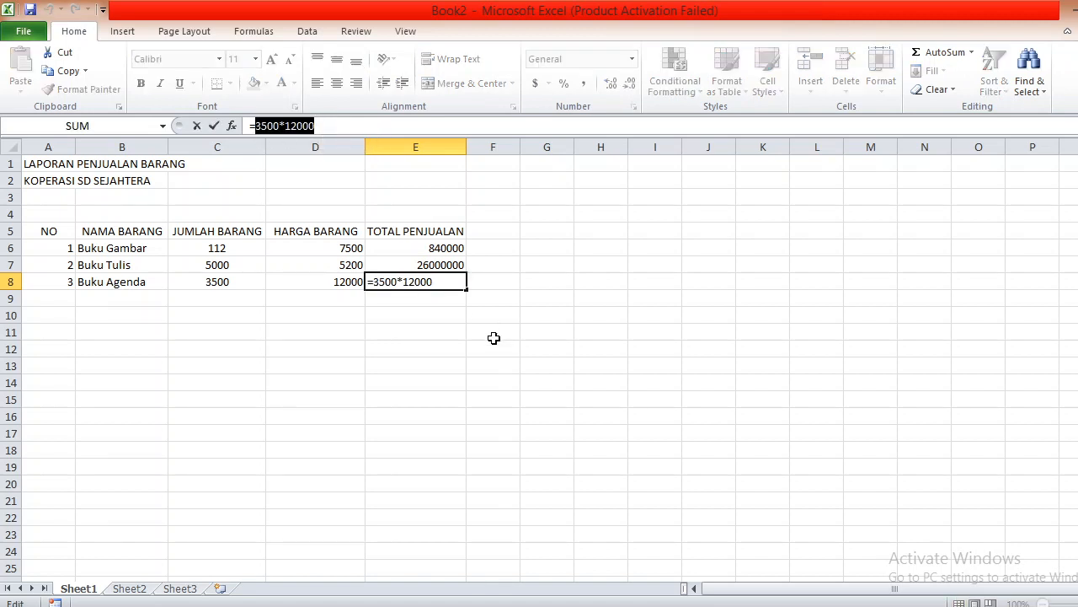
{"action": "key", "text": "BackSpace"}
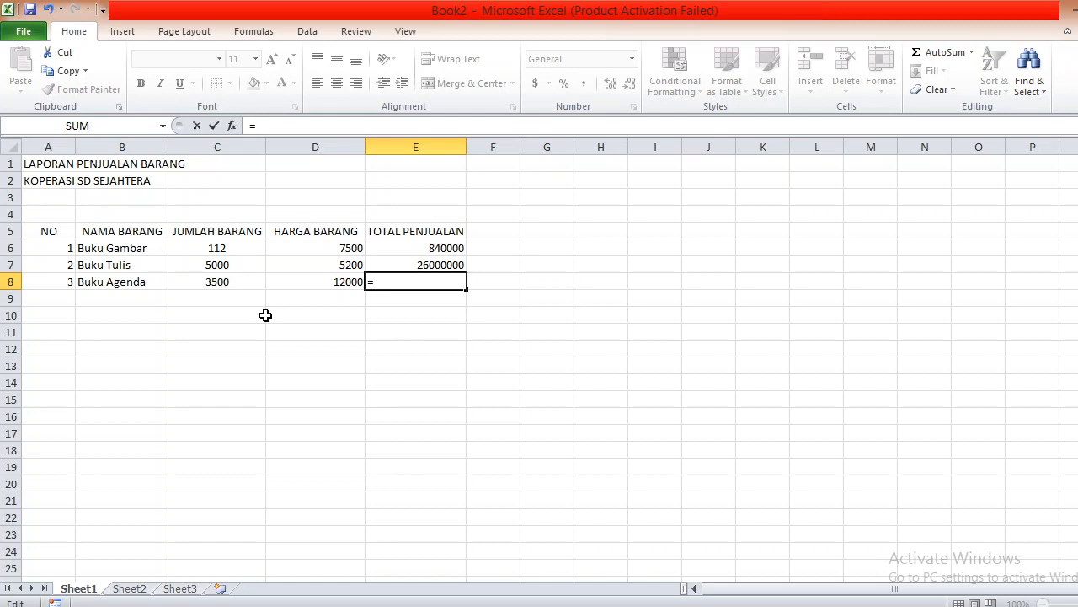
{"action": "left_click", "coordinate": [229, 285]}
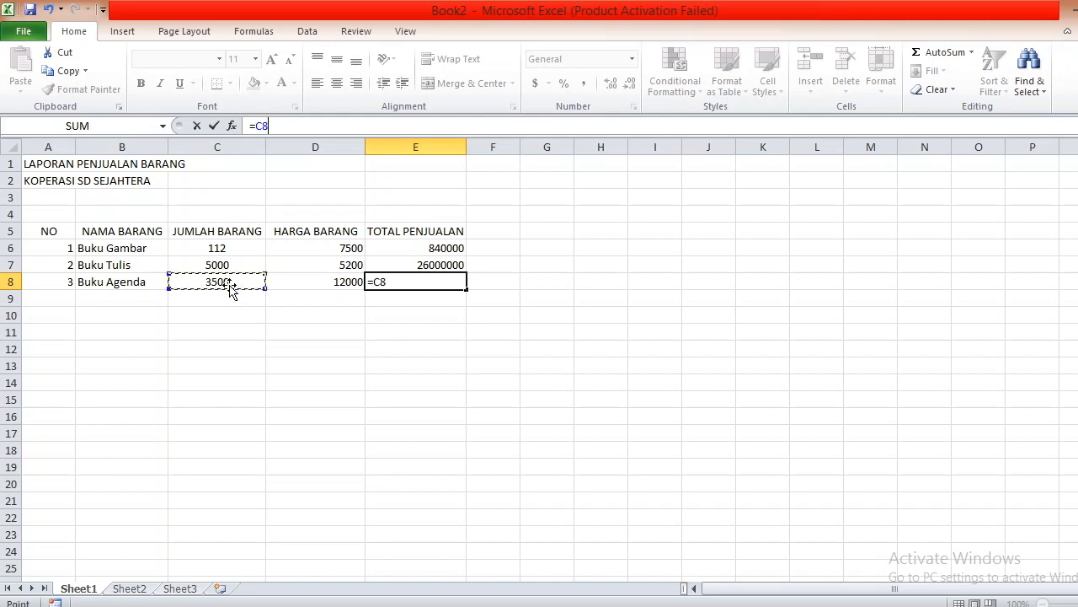
{"action": "type", "text": "*"}
{"action": "left_click", "coordinate": [340, 285]}
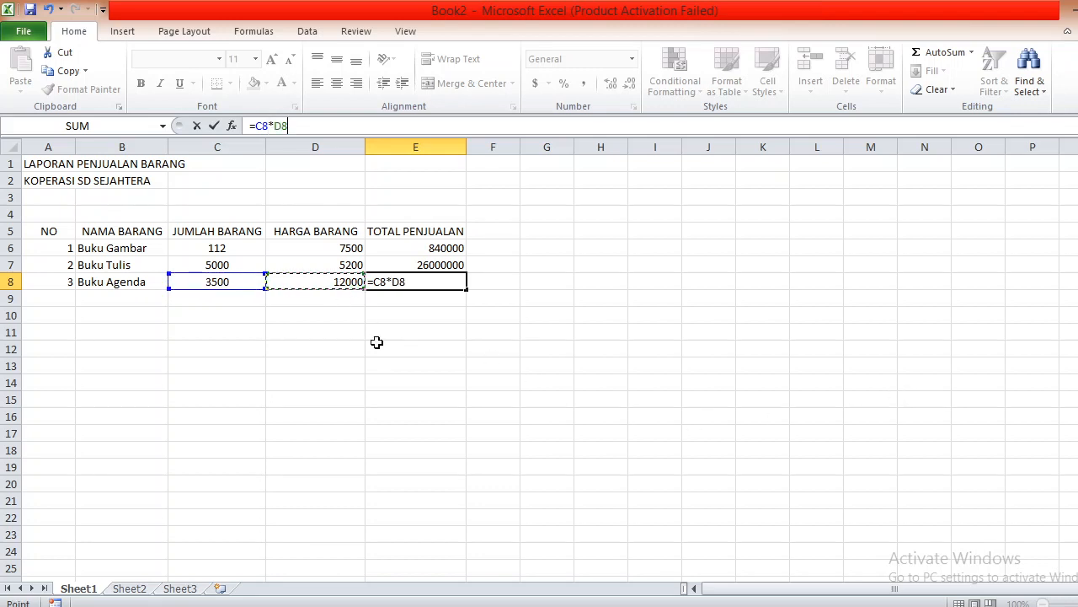
{"action": "key", "text": "Return"}
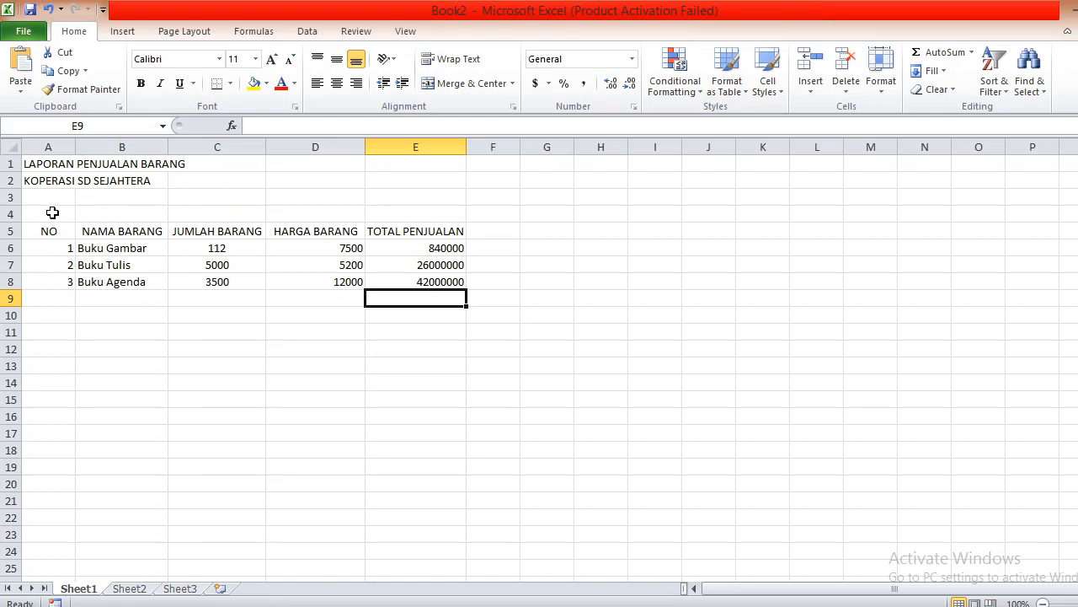
{"action": "left_click", "coordinate": [34, 166]}
{"action": "left_click_drag", "start_coordinate": [34, 165], "coordinate": [439, 173]}
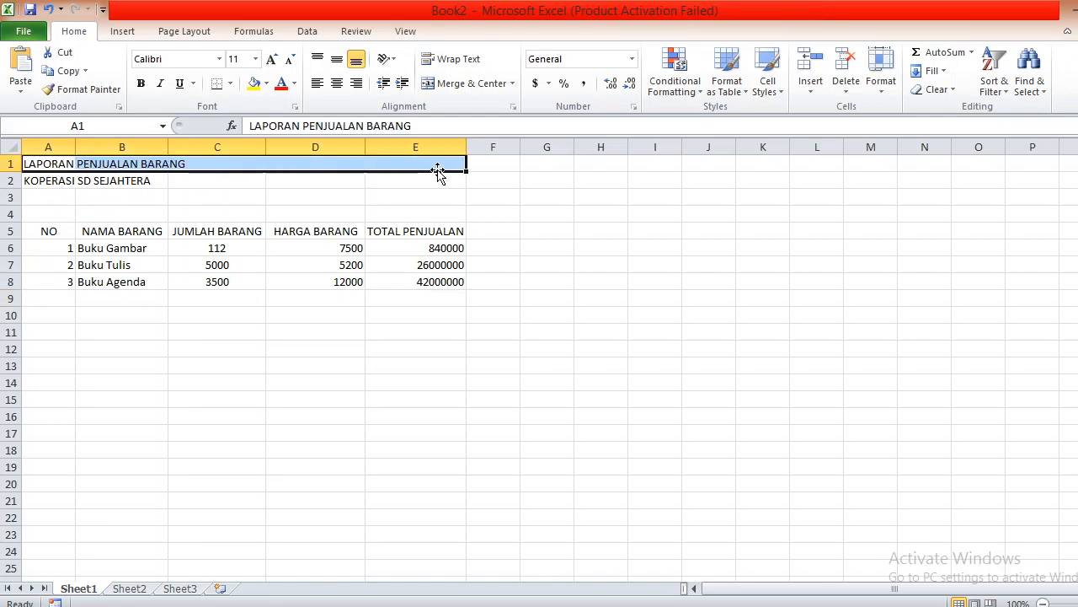
{"action": "left_click", "coordinate": [329, 182]}
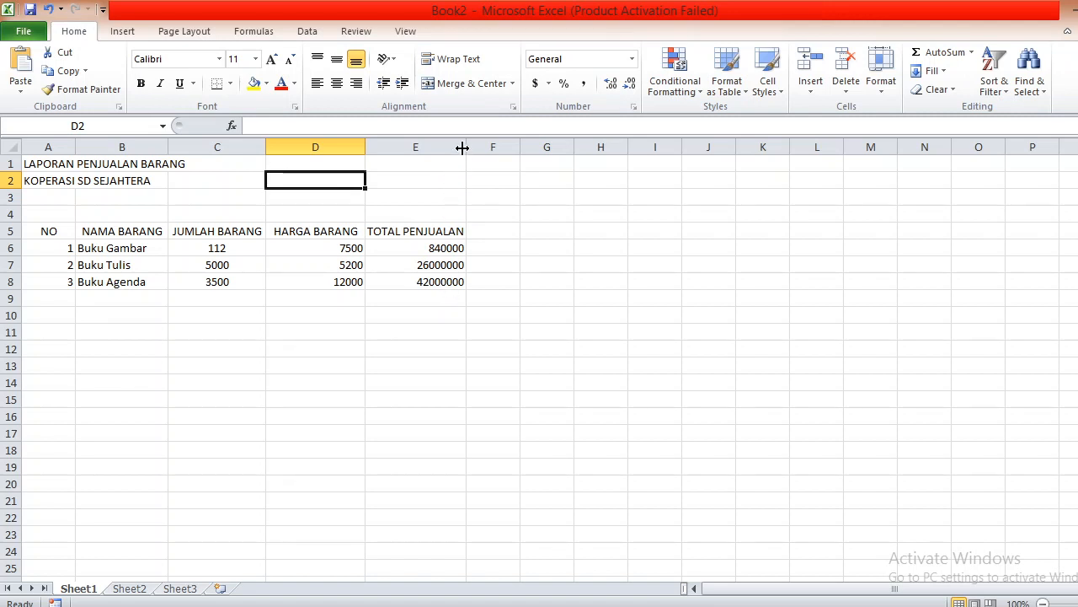
- Enter the trial column header "jumlah" in cell F5 and delete it again
{"action": "left_click", "coordinate": [497, 236]}
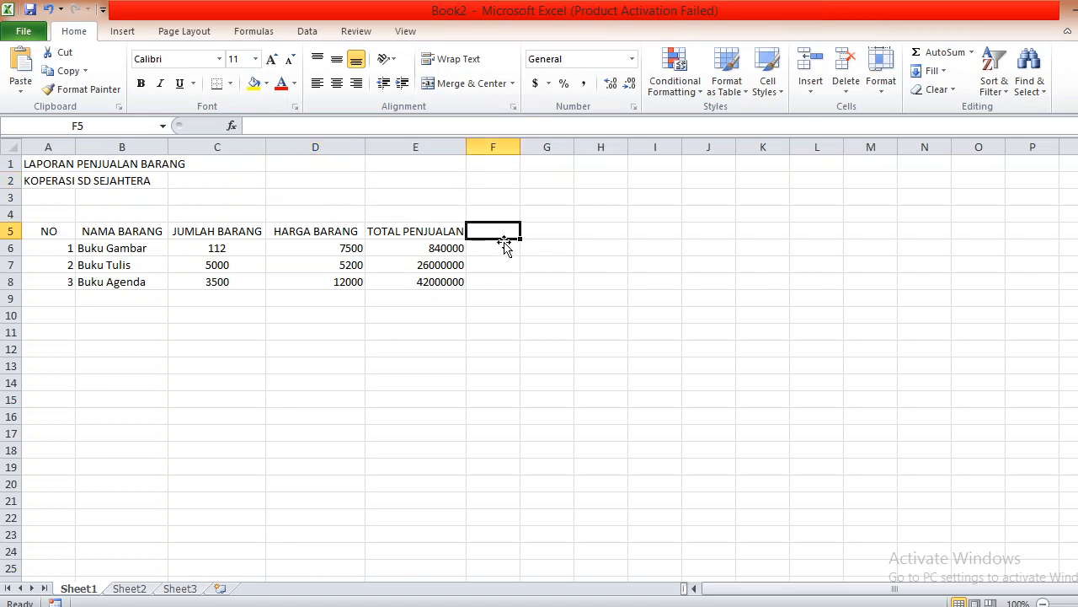
{"action": "type", "text": "jumlah"}
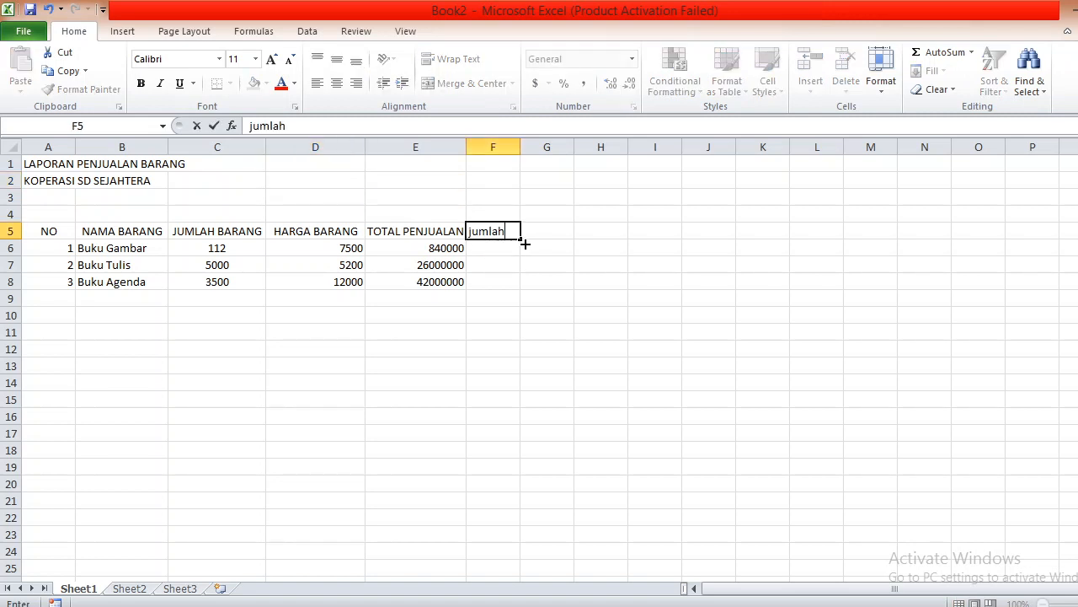
{"action": "key", "text": "ctrl+Return"}
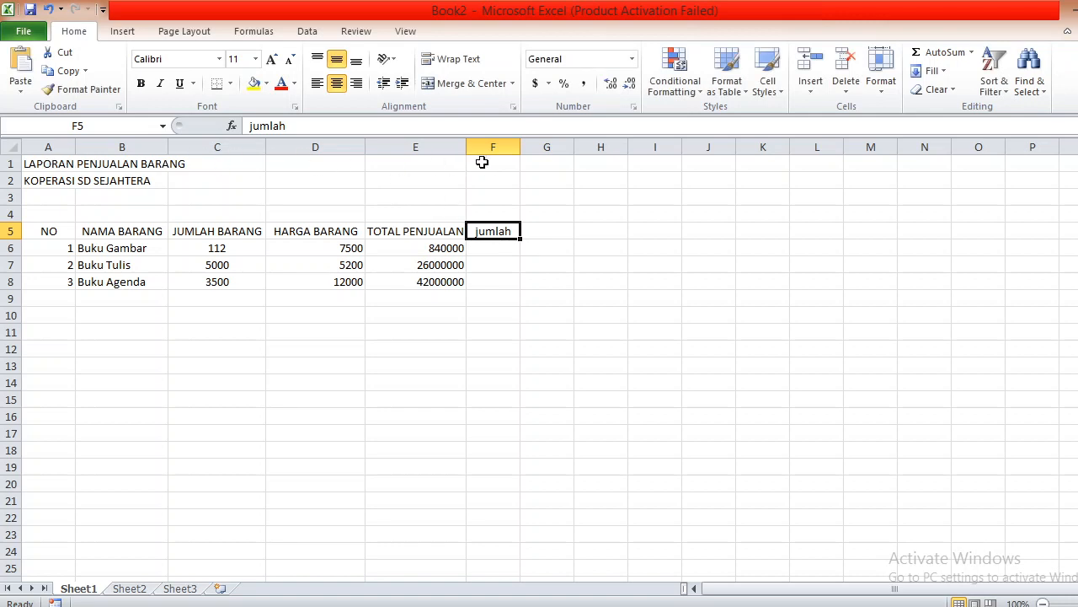
{"action": "left_click", "coordinate": [510, 167]}
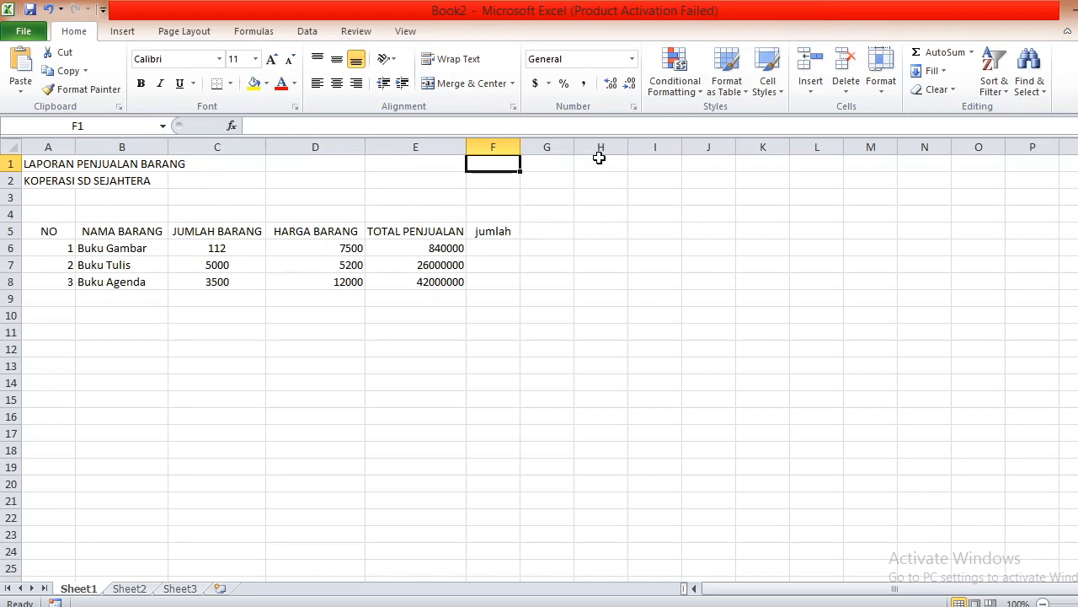
{"action": "left_click", "coordinate": [487, 243]}
{"action": "left_click", "coordinate": [482, 230]}
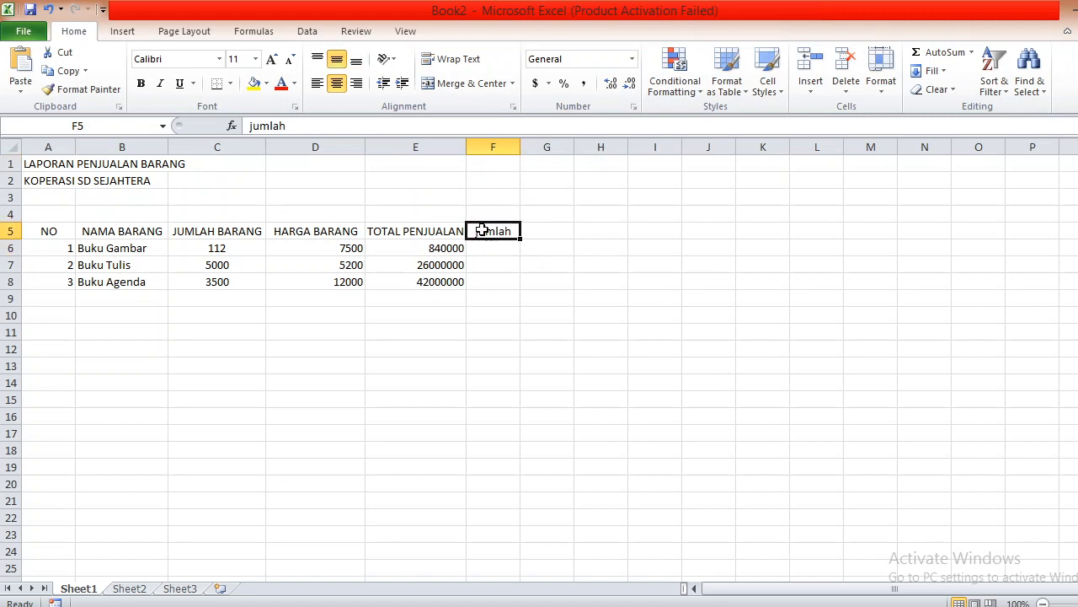
{"action": "key", "text": "Delete"}
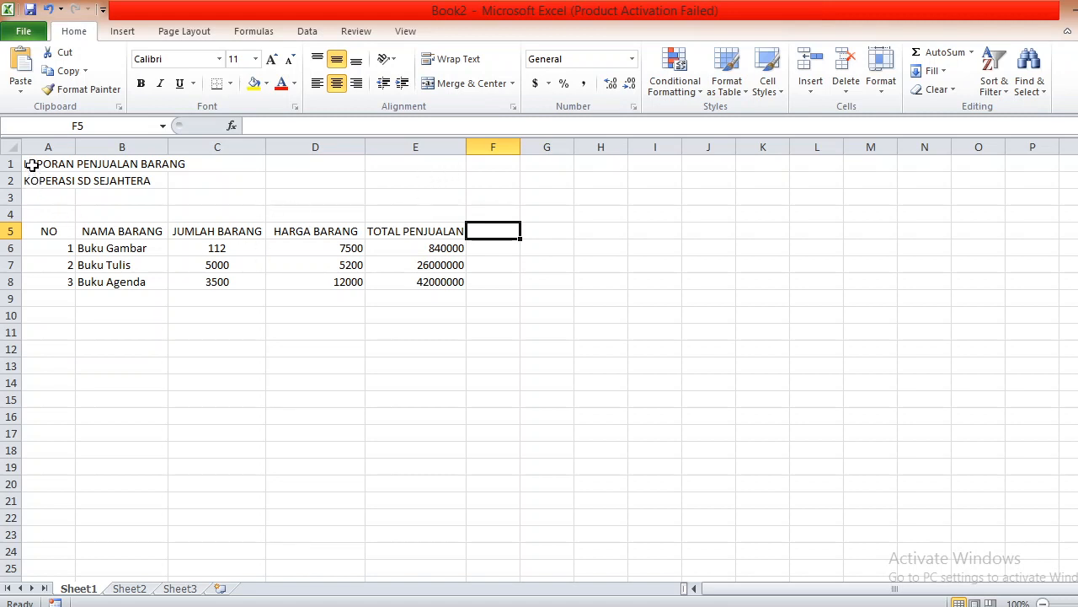
- Merge and center the title across A1:E1 and the cooperative name across A2:E2 separately, and undo both merges
{"action": "left_click_drag", "start_coordinate": [32, 165], "coordinate": [398, 165]}
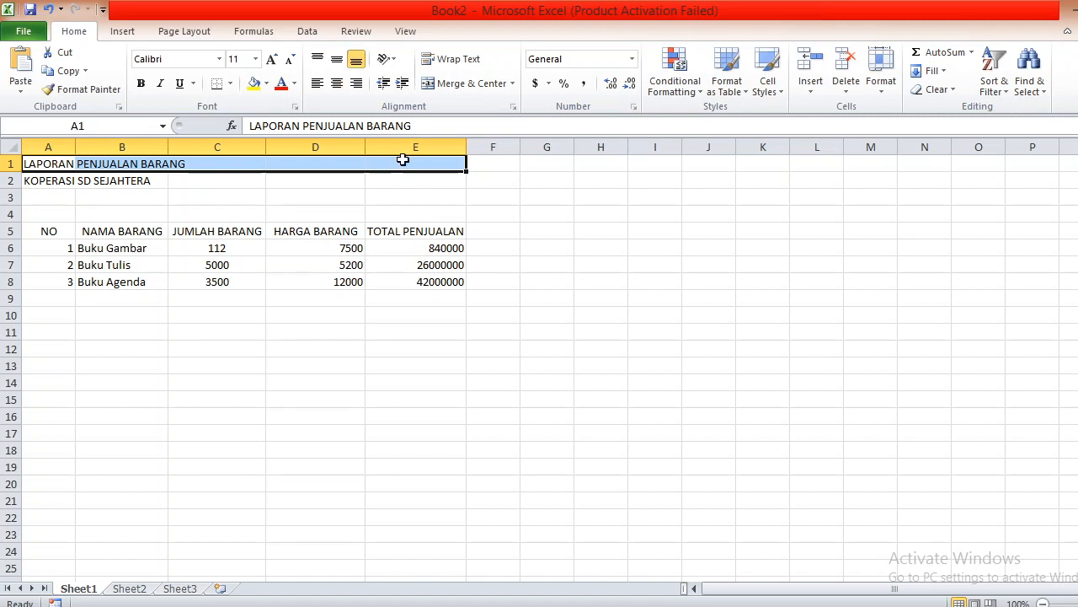
{"action": "left_click", "coordinate": [452, 84]}
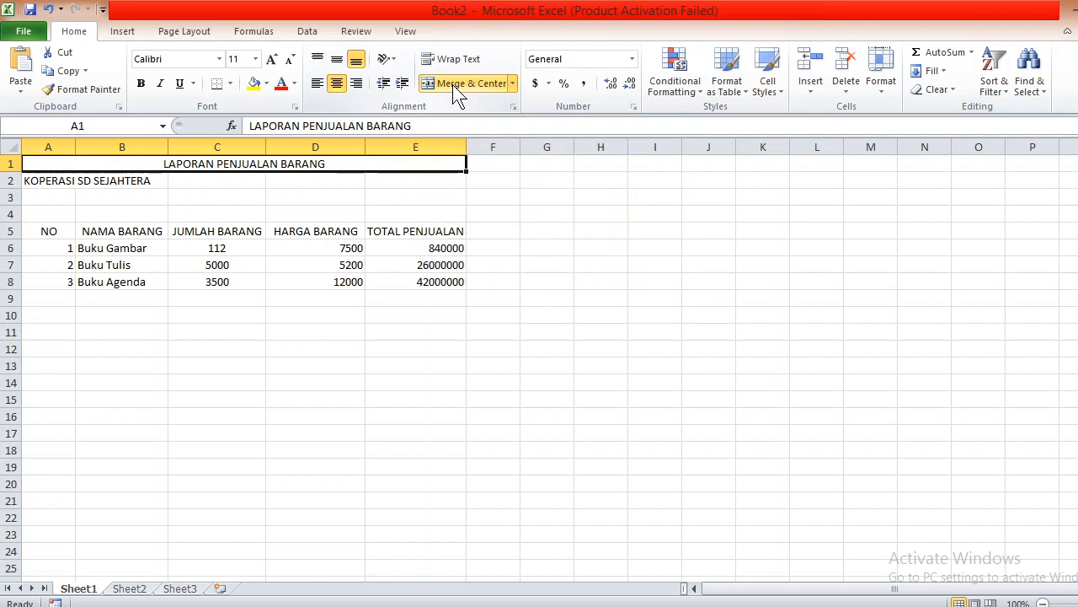
{"action": "left_click", "coordinate": [536, 219]}
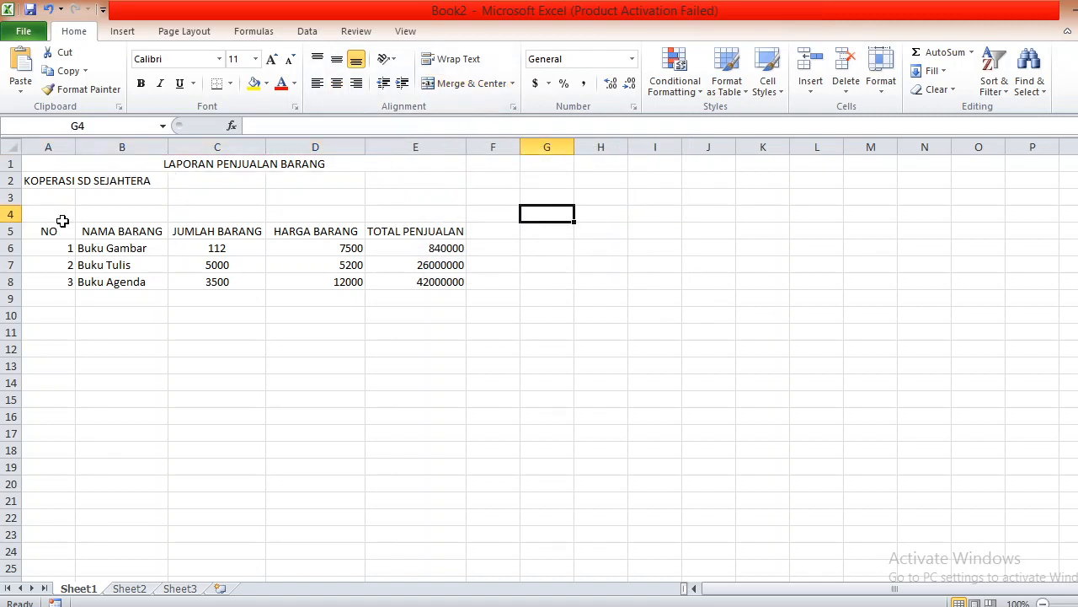
{"action": "left_click_drag", "start_coordinate": [28, 180], "coordinate": [424, 187]}
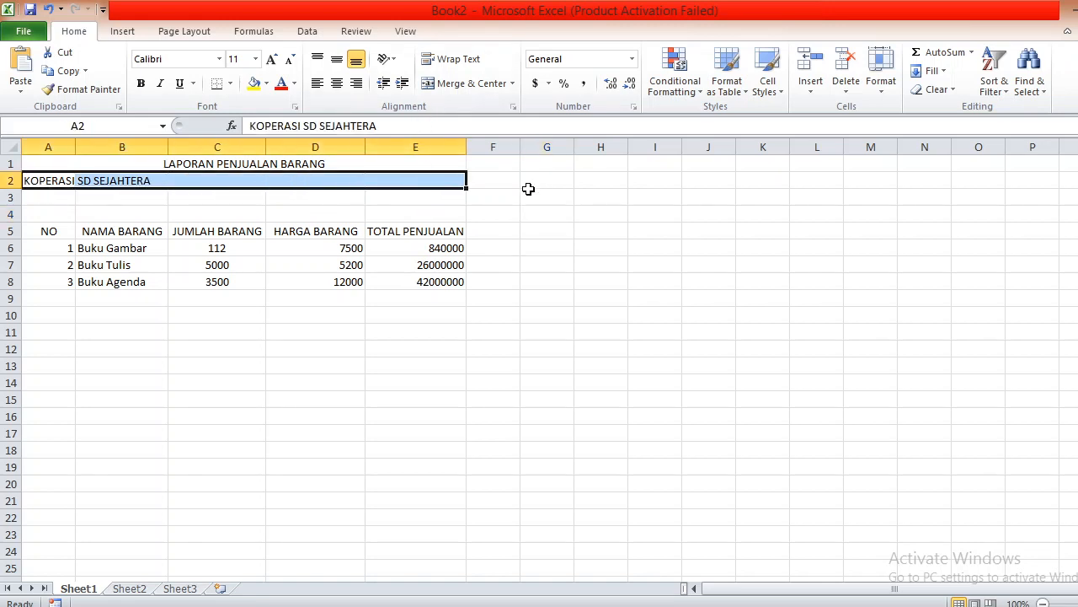
{"action": "left_click", "coordinate": [449, 84]}
{"action": "left_click", "coordinate": [504, 238]}
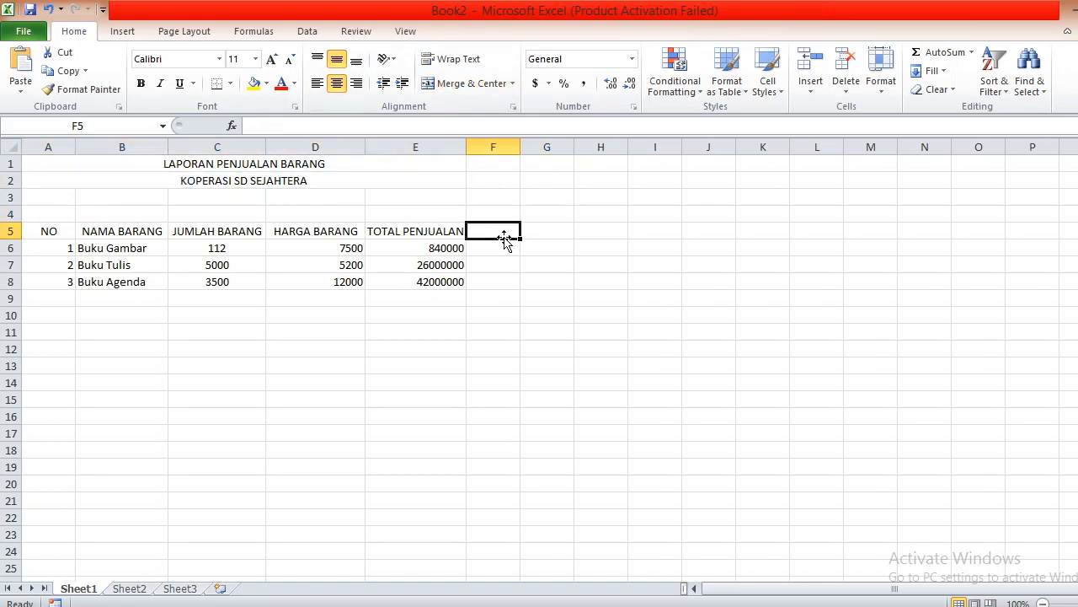
{"action": "key", "text": "ctrl+z"}
{"action": "key", "text": "ctrl+z"}
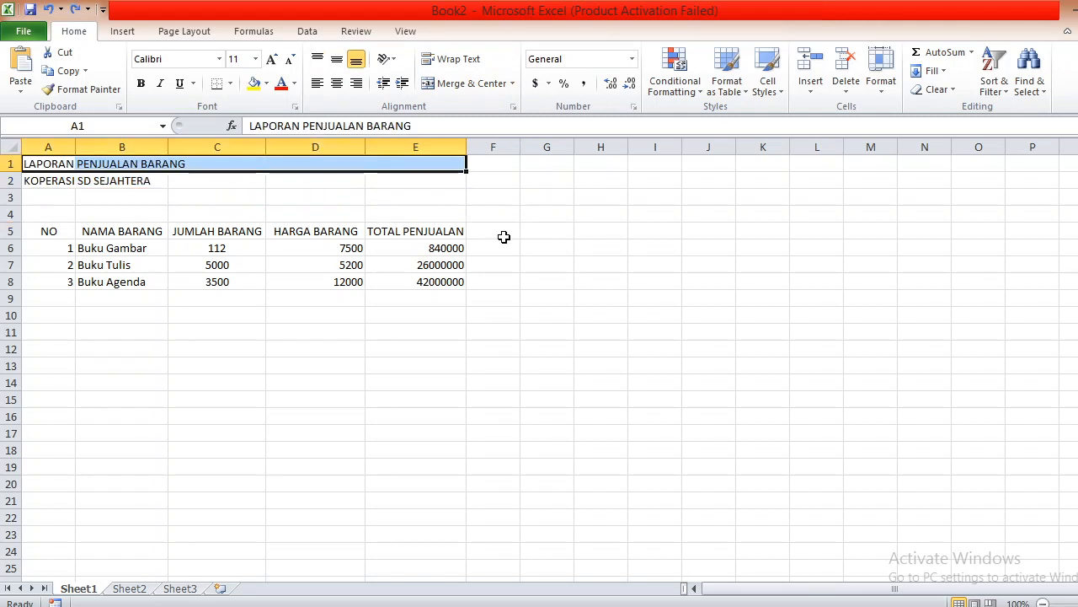
{"action": "left_click", "coordinate": [504, 237]}
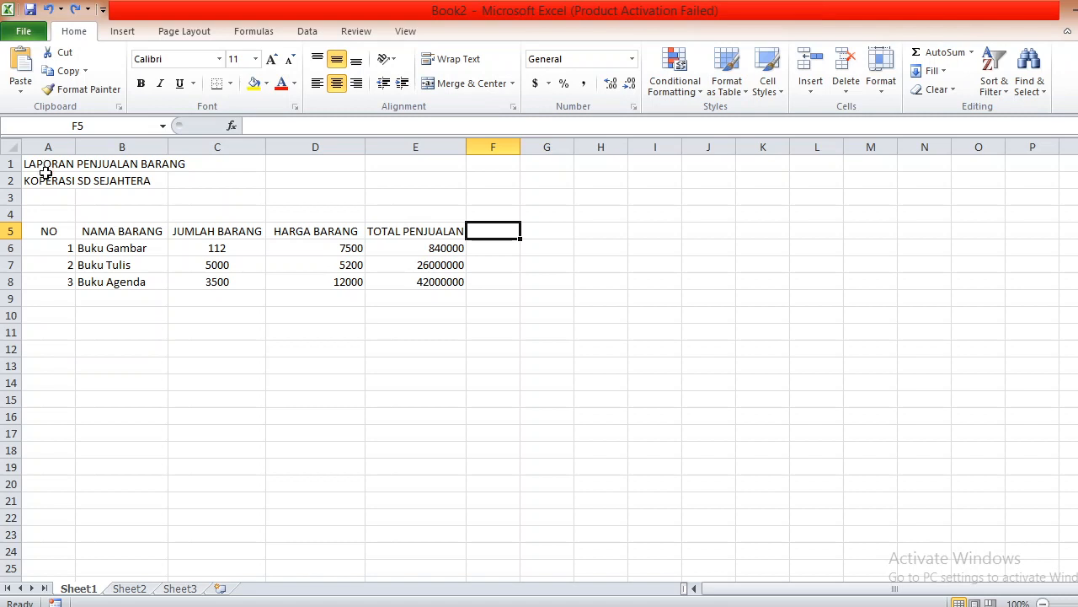
- Merge and center both heading rows A1:E2 into a single cell, accepting the data warning, and undo the merge
{"action": "left_click_drag", "start_coordinate": [46, 169], "coordinate": [433, 176]}
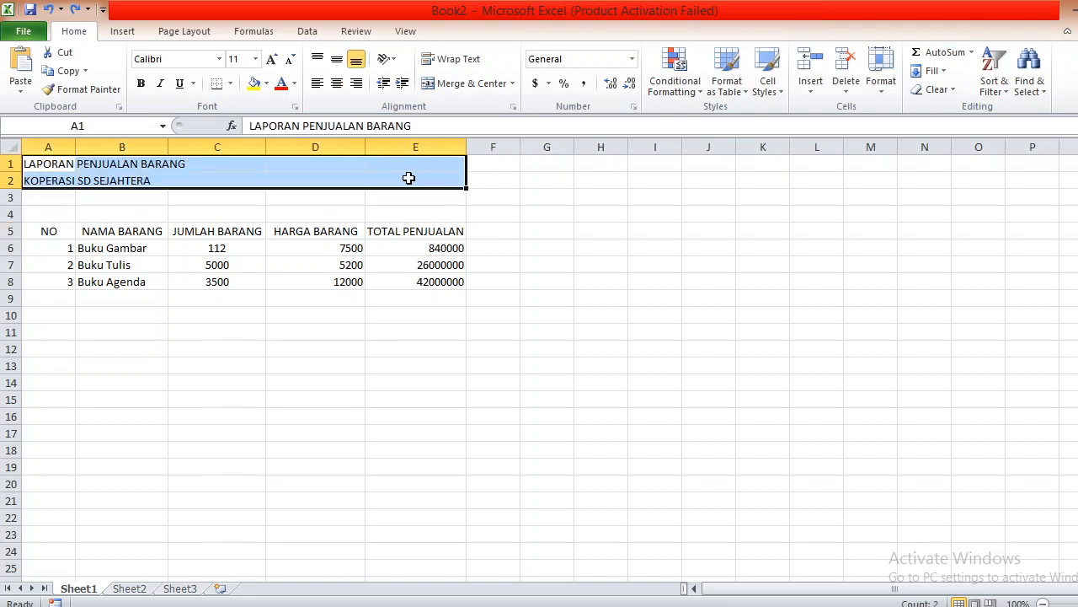
{"action": "left_click", "coordinate": [445, 87]}
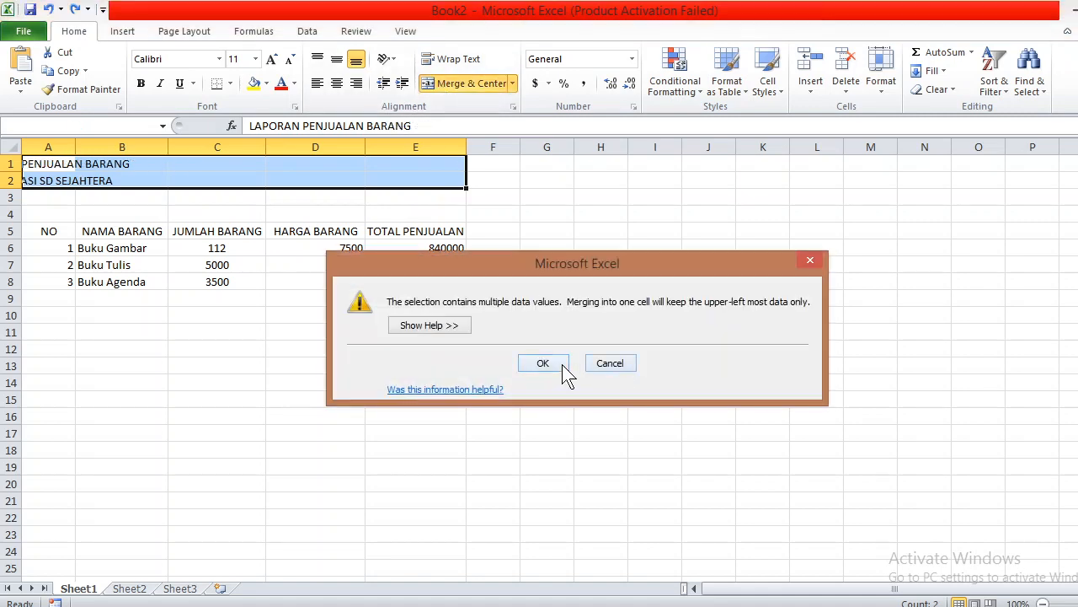
{"action": "left_click", "coordinate": [562, 364]}
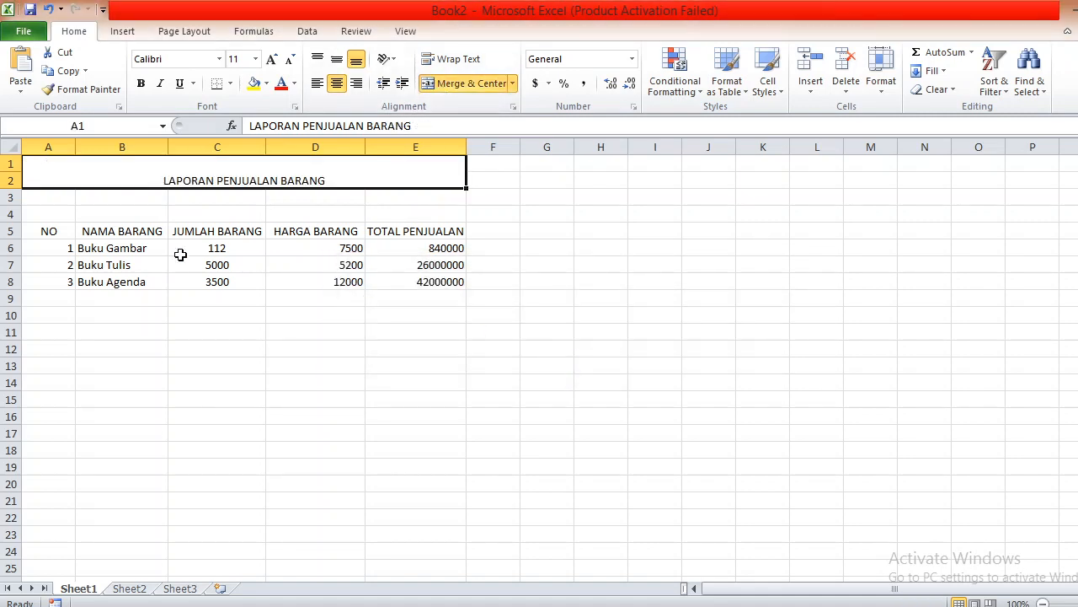
{"action": "key", "text": "ctrl+z"}
{"action": "left_click", "coordinate": [180, 254]}
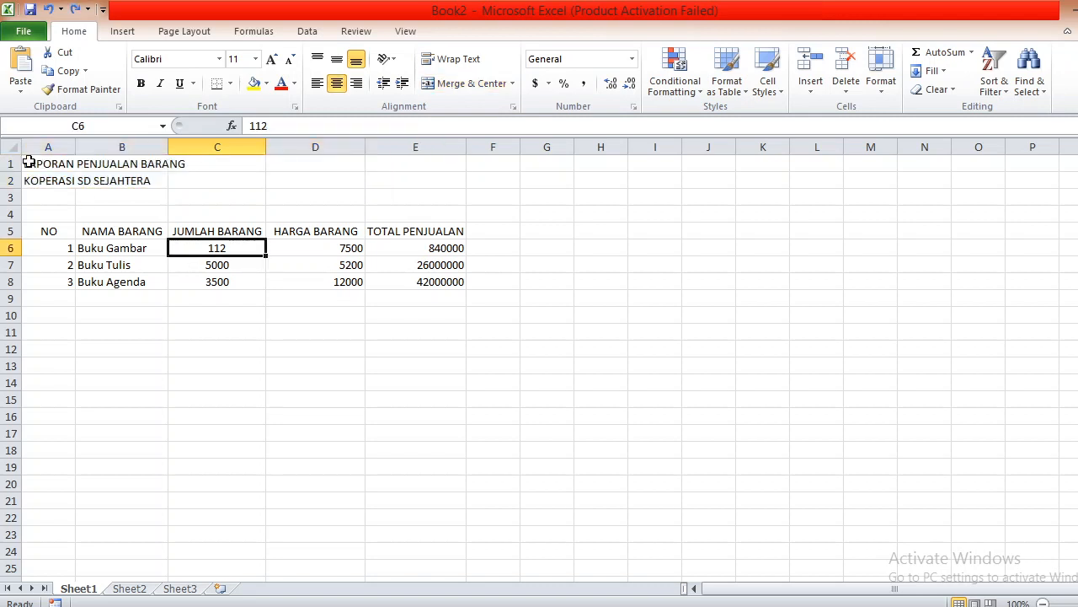
- Merge and center LAPORAN PENJUALAN BARANG across A1:E1 and KOPERASI SD SEJAHTERA across A2:E2 as separate rows
{"action": "left_click_drag", "start_coordinate": [32, 161], "coordinate": [415, 166]}
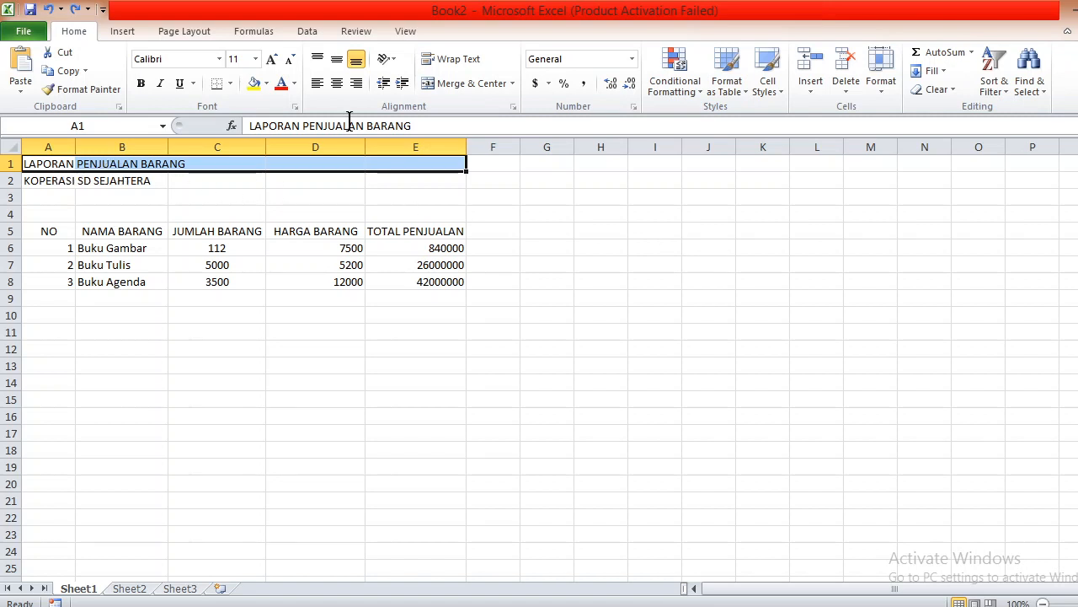
{"action": "left_click", "coordinate": [455, 82]}
{"action": "left_click_drag", "start_coordinate": [37, 180], "coordinate": [431, 179]}
{"action": "left_click", "coordinate": [440, 85]}
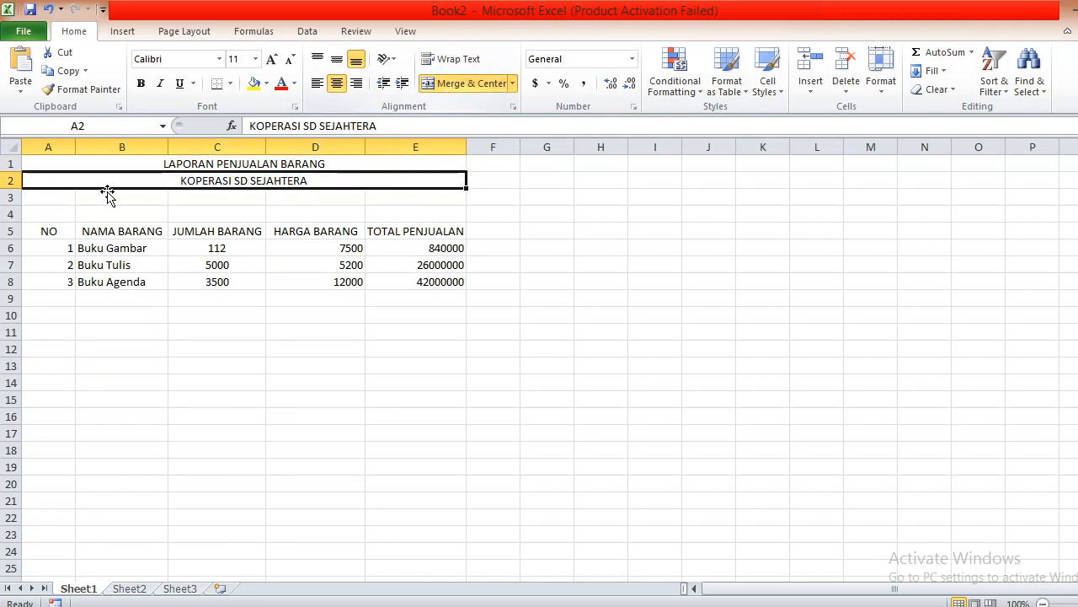
- Enter "tahun 2019-2020" in cell A3 as the third heading line
{"action": "left_click", "coordinate": [56, 200]}
{"action": "type", "text": "tahu"}
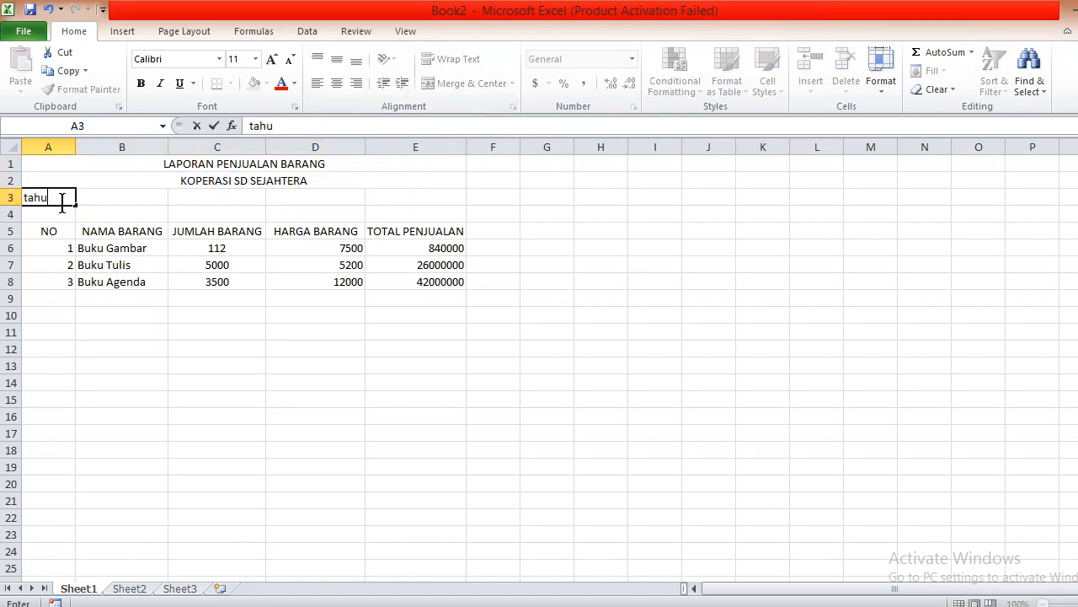
{"action": "type", "text": "n 202"}
{"action": "type", "text": "9-2020"}
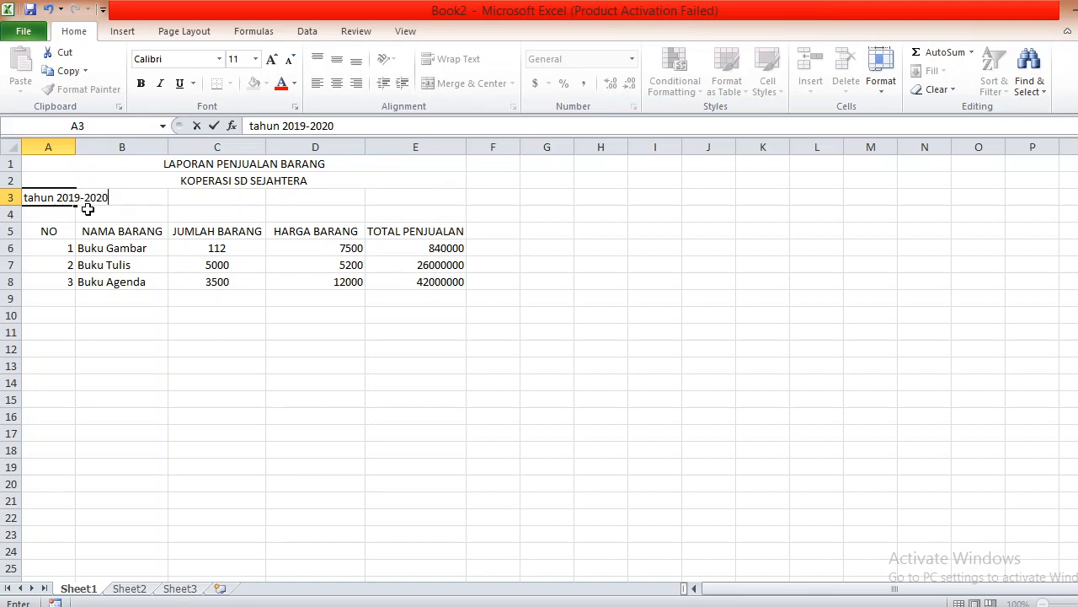
{"action": "key", "text": "Return"}
- Merge and center the heading "tahun 2019-2020" across A3:E3
{"action": "left_click_drag", "start_coordinate": [30, 196], "coordinate": [436, 194]}
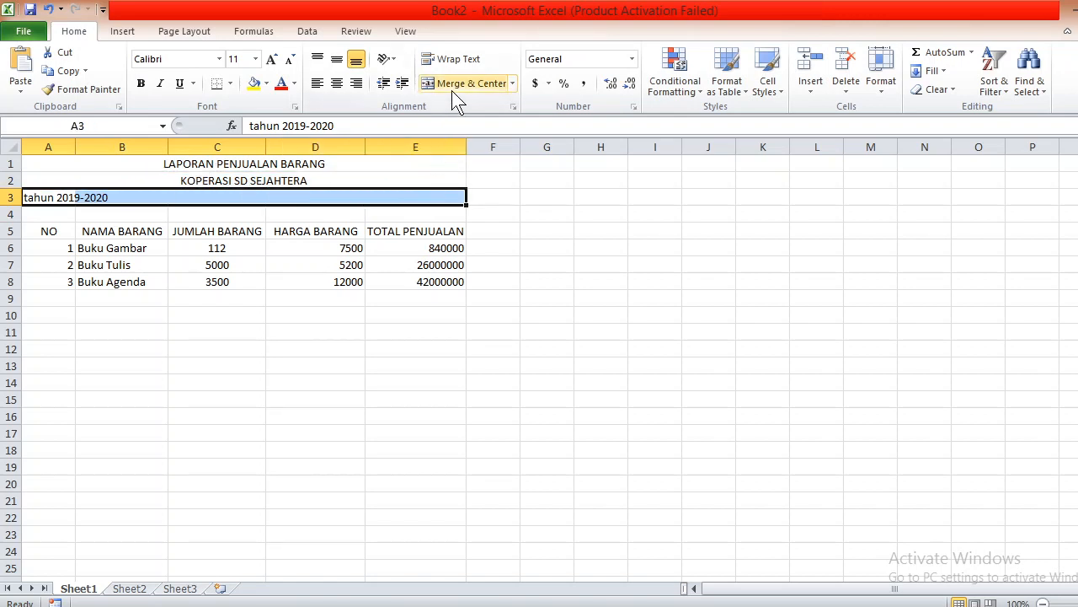
{"action": "left_click", "coordinate": [451, 88]}
{"action": "left_click", "coordinate": [581, 236]}
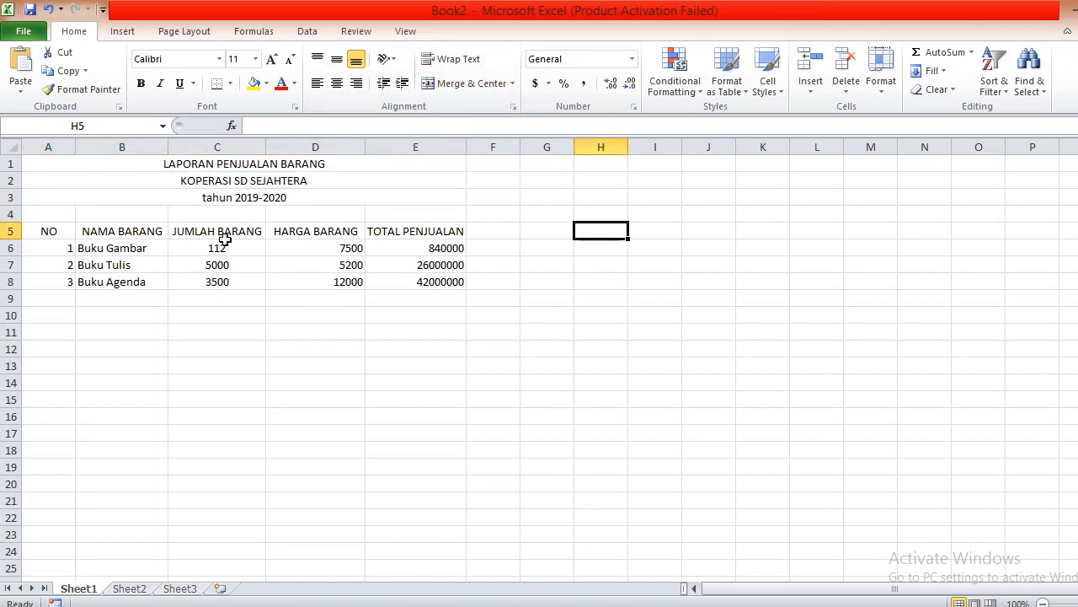
- Capitalize the first letter of the third heading line in A3 so it reads "Tahun 2019-2020"
{"action": "left_click", "coordinate": [212, 202]}
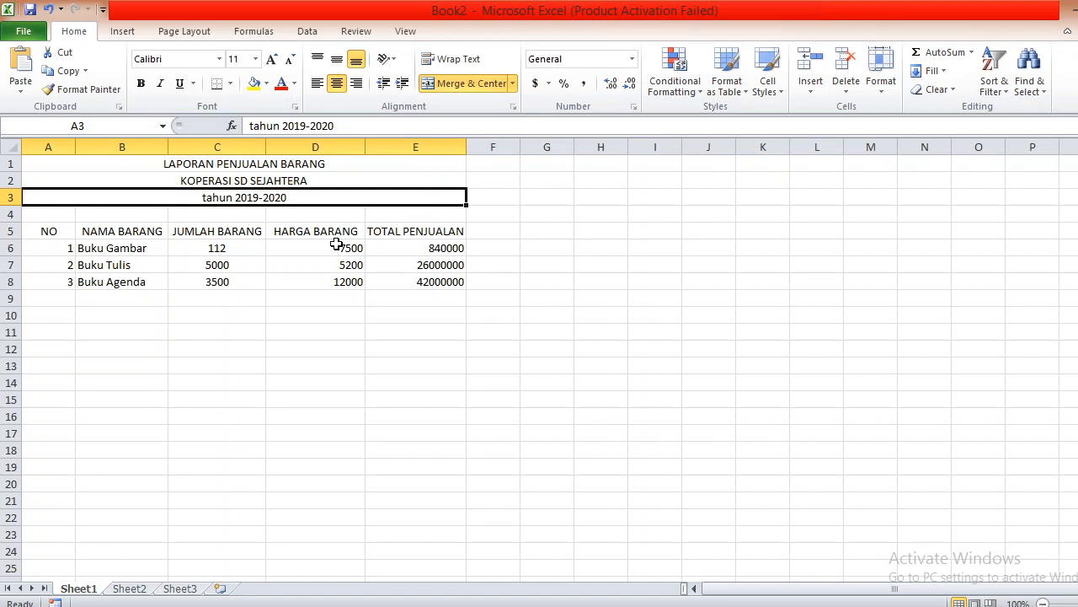
{"action": "double_click", "coordinate": [209, 196]}
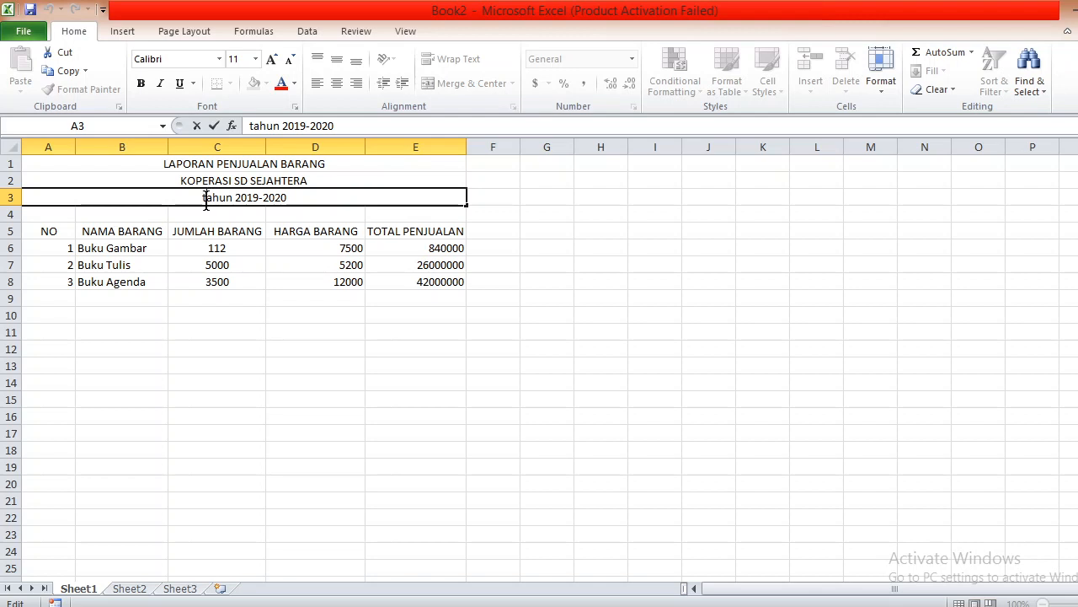
{"action": "key", "text": "BackSpace"}
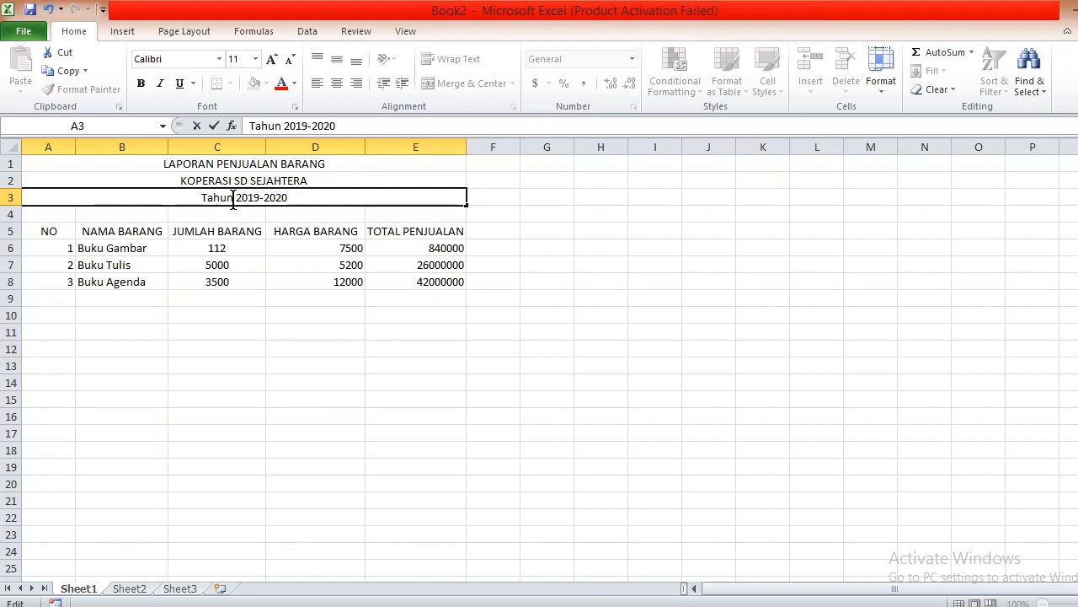
{"action": "key", "text": "Return"}
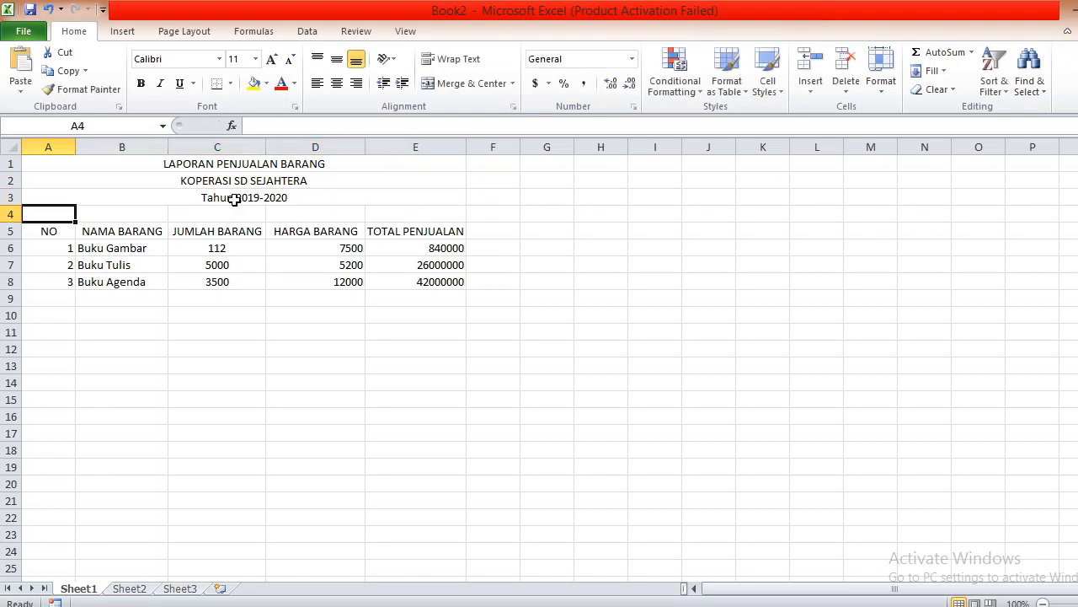
- Delete and re-enter the capital T at the start of "Tahun 2019-2020" in cell A3
{"action": "left_click", "coordinate": [235, 199]}
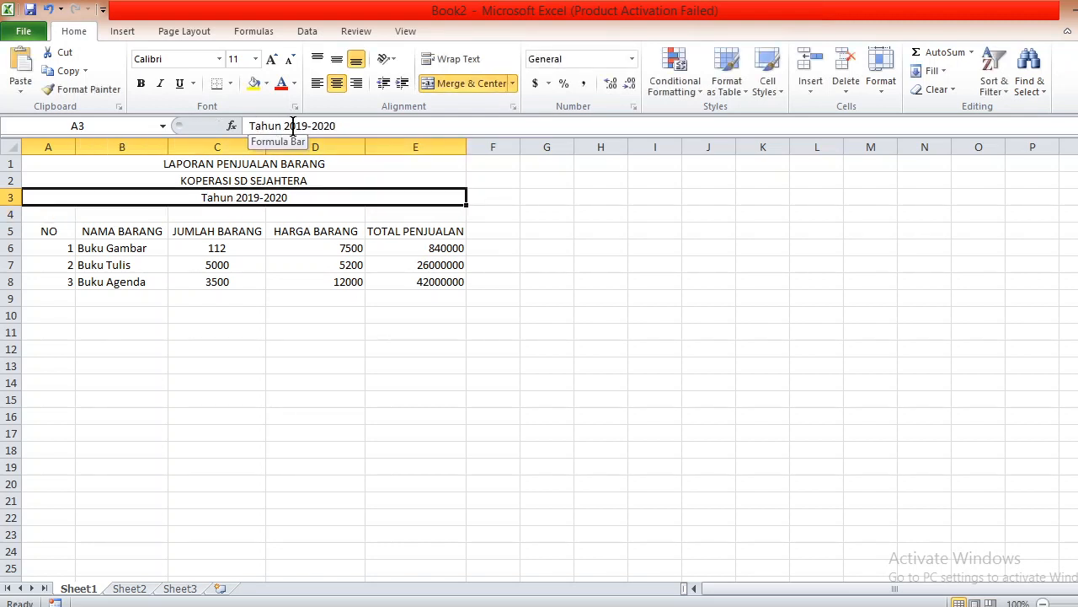
{"action": "left_click", "coordinate": [255, 125]}
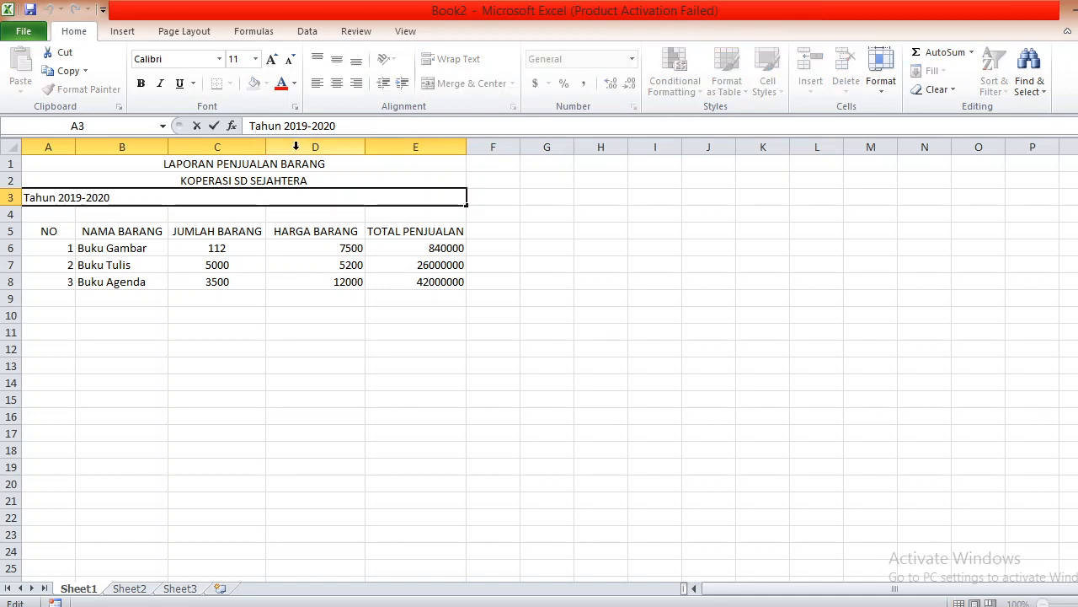
{"action": "key", "text": "BackSpace"}
{"action": "type", "text": "T"}
{"action": "key", "text": "Return"}
{"action": "left_click", "coordinate": [290, 313]}
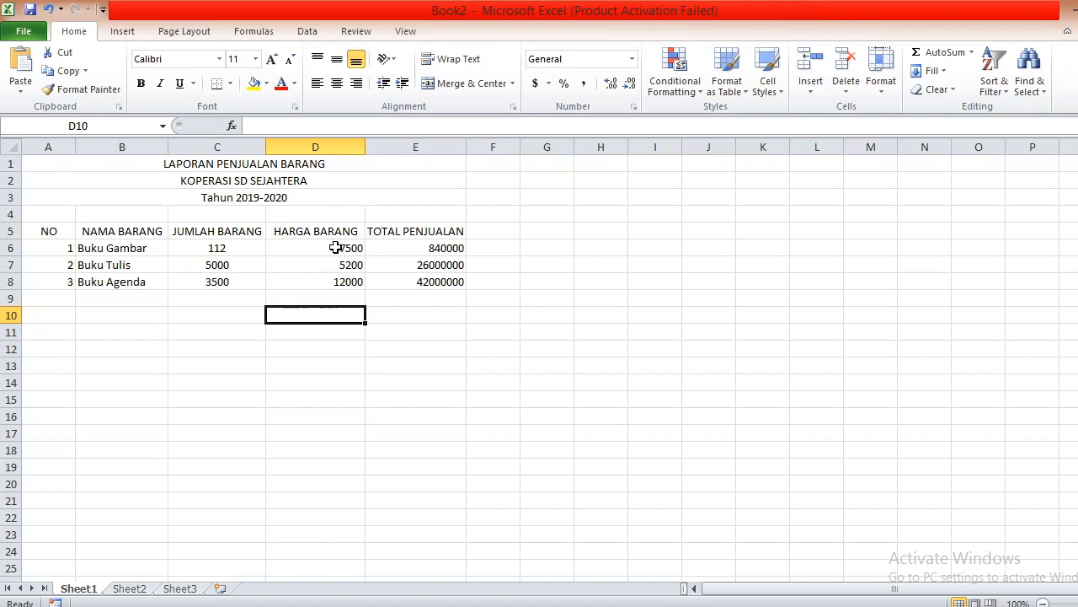
- Format the prices and sales totals in D6:E8 as Accounting with the Rp Indonesian symbol and 2 decimal places
{"action": "left_click_drag", "start_coordinate": [334, 247], "coordinate": [400, 275]}
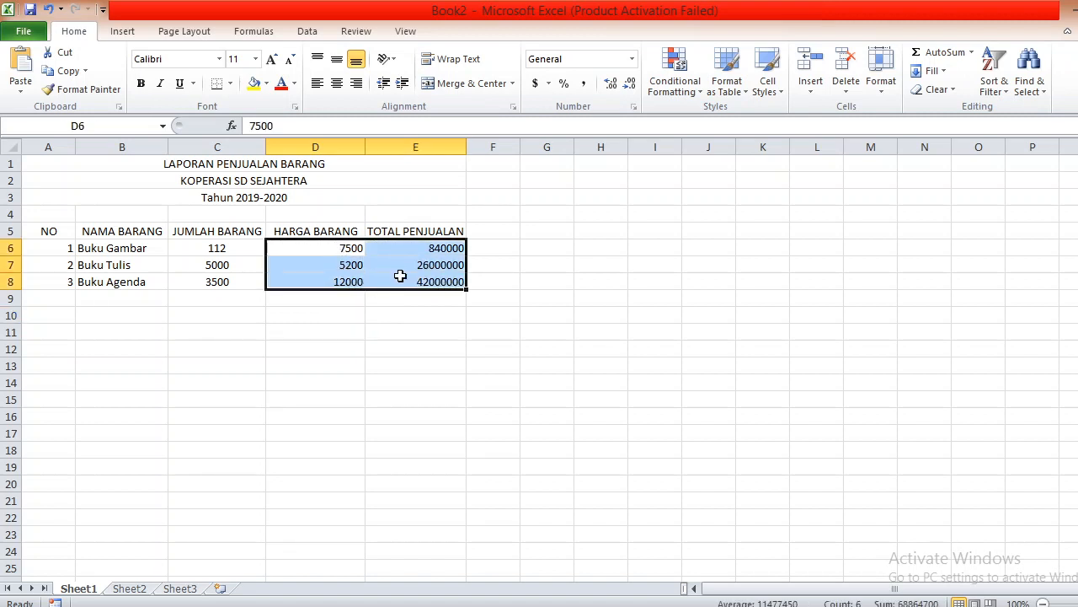
{"action": "right_click", "coordinate": [401, 277]}
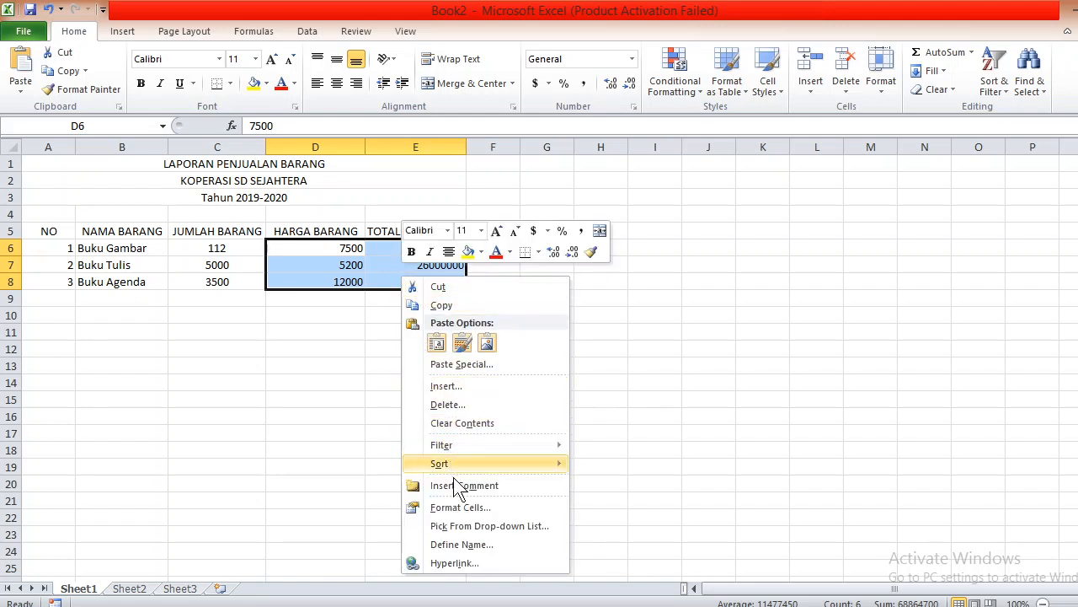
{"action": "left_click", "coordinate": [465, 508]}
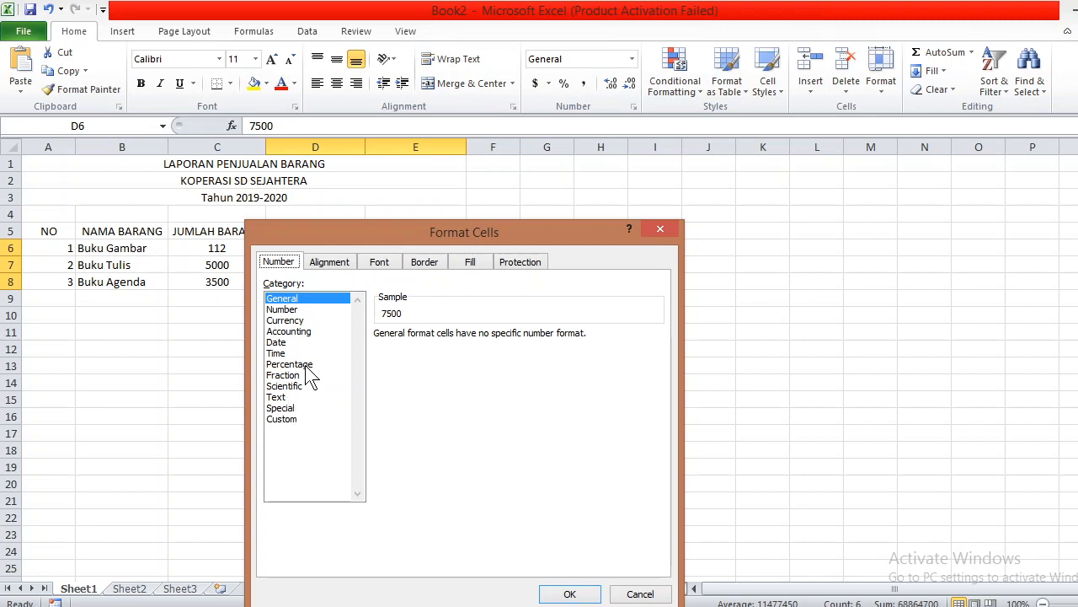
{"action": "left_click", "coordinate": [308, 331]}
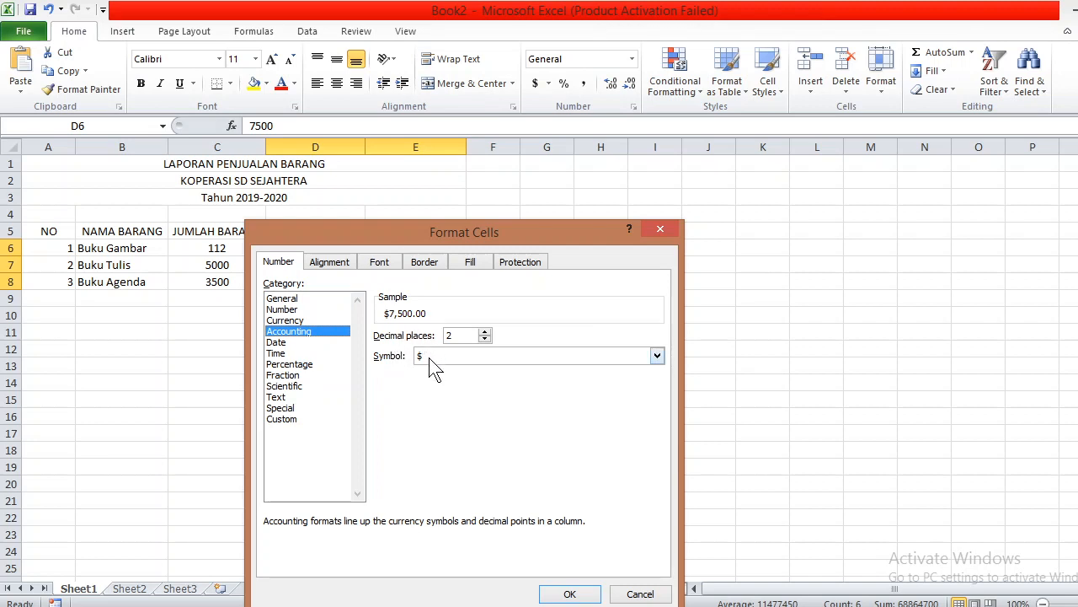
{"action": "left_click", "coordinate": [657, 356]}
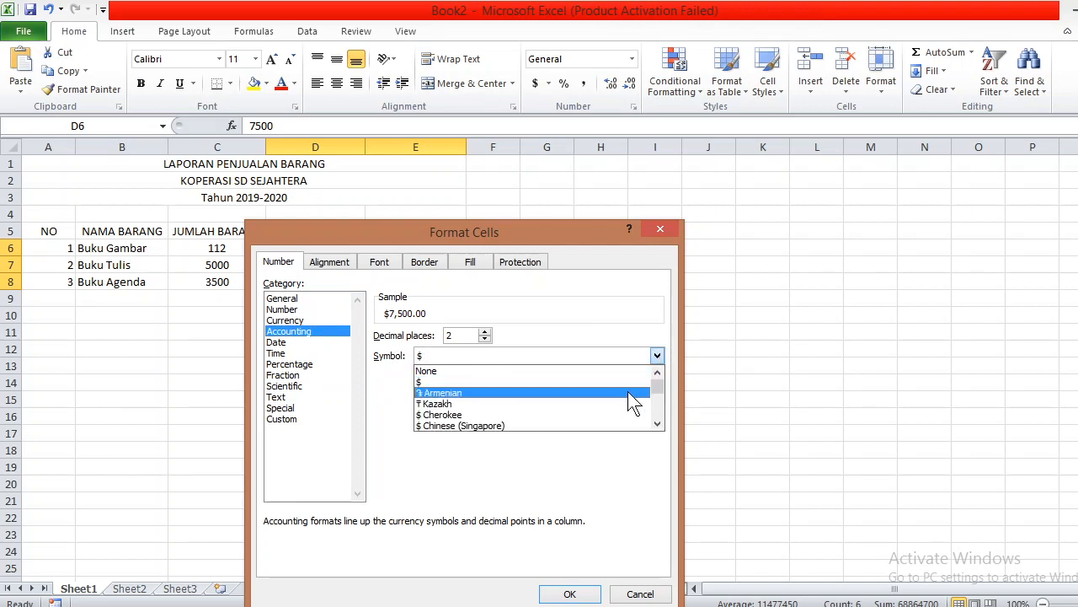
{"action": "mouse_move", "coordinate": [658, 389]}
{"action": "left_mouse_down"}
{"action": "mouse_move", "coordinate": [662, 401]}
{"action": "mouse_move", "coordinate": [656, 380]}
{"action": "left_mouse_up"}
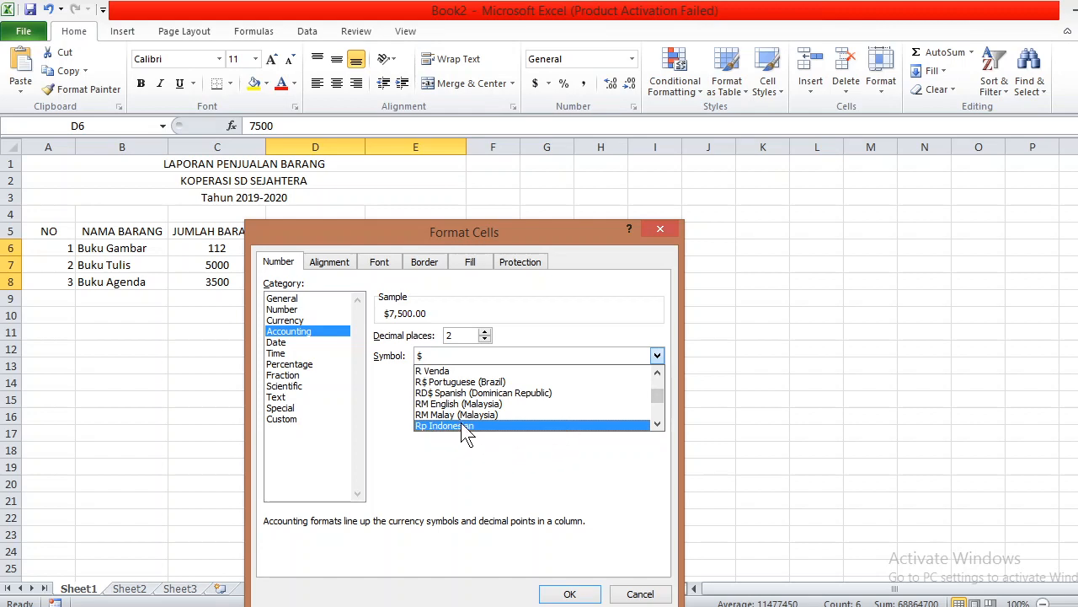
{"action": "left_click", "coordinate": [419, 425]}
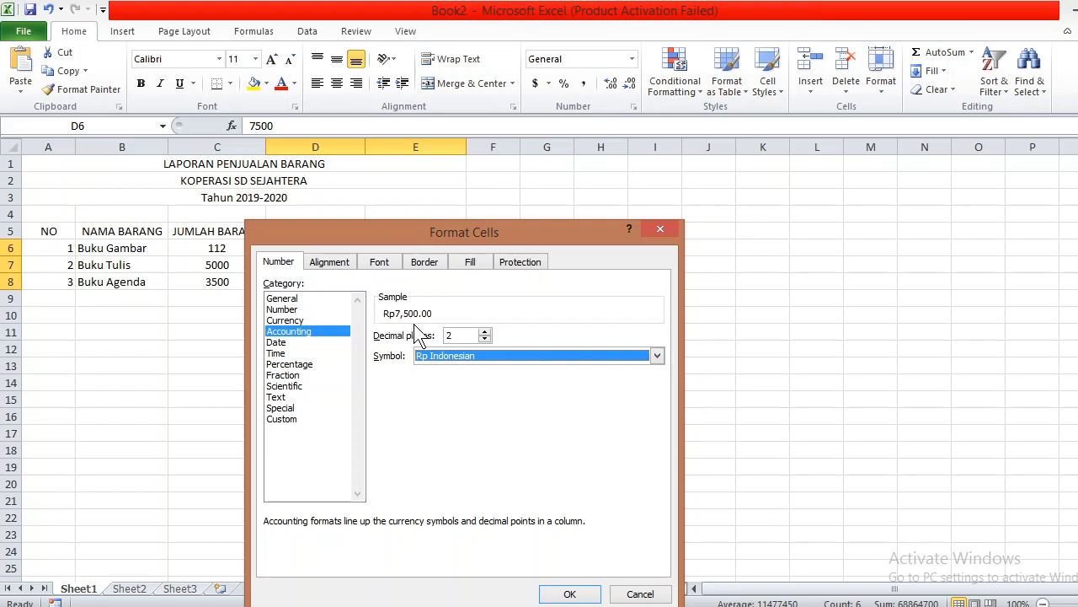
{"action": "left_click", "coordinate": [484, 339]}
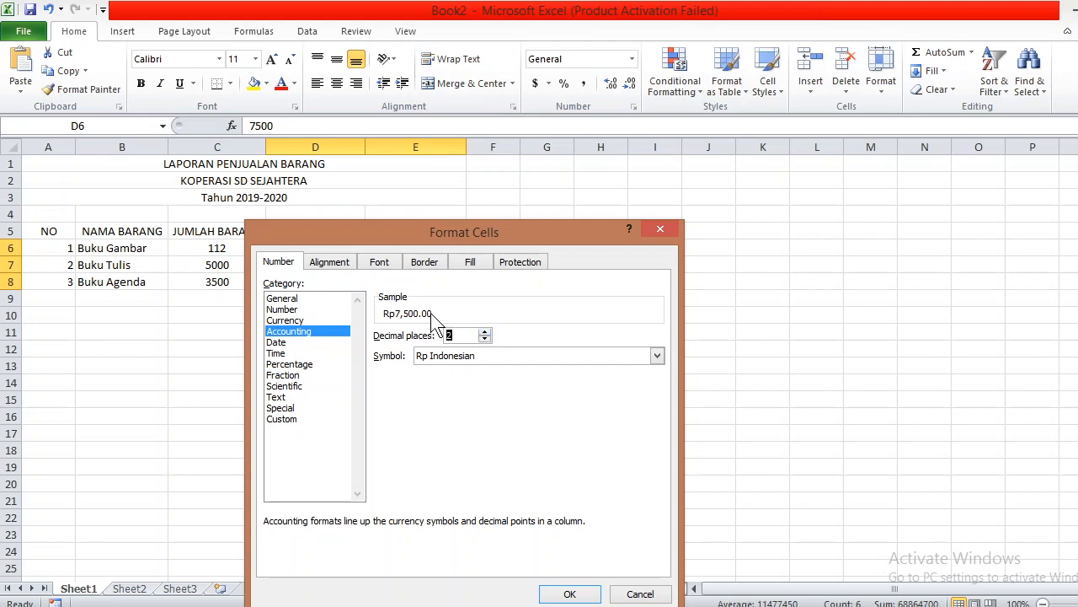
{"action": "left_click", "coordinate": [563, 594]}
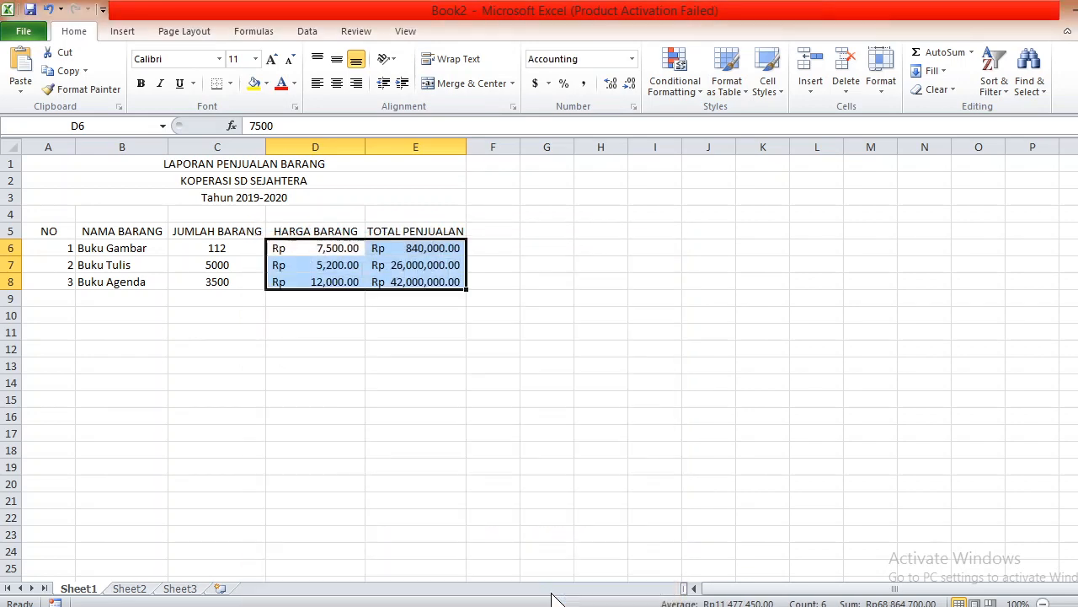
{"action": "left_click", "coordinate": [518, 379]}
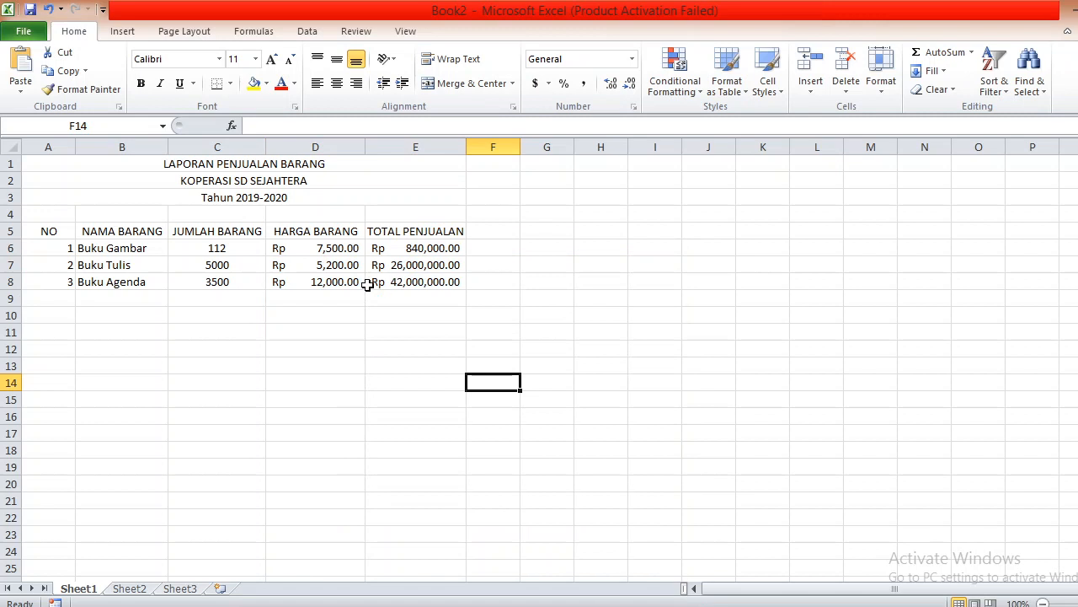
- Clear the Buku Gambar total in E6 and re-enter it with the formula =C6*D6
{"action": "left_click", "coordinate": [351, 250]}
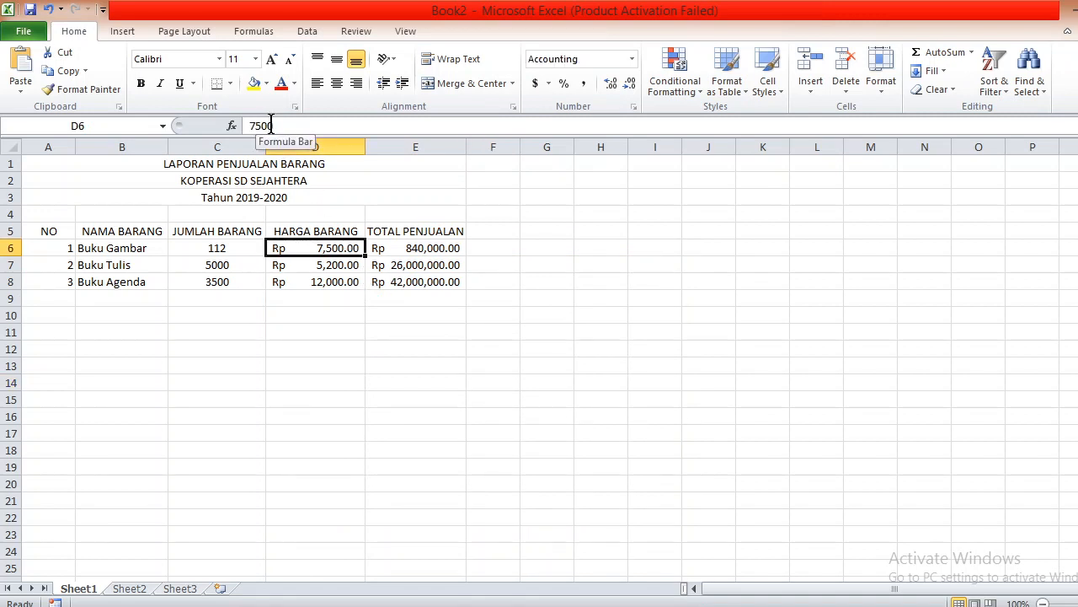
{"action": "left_click", "coordinate": [424, 253]}
{"action": "key", "text": "Delete"}
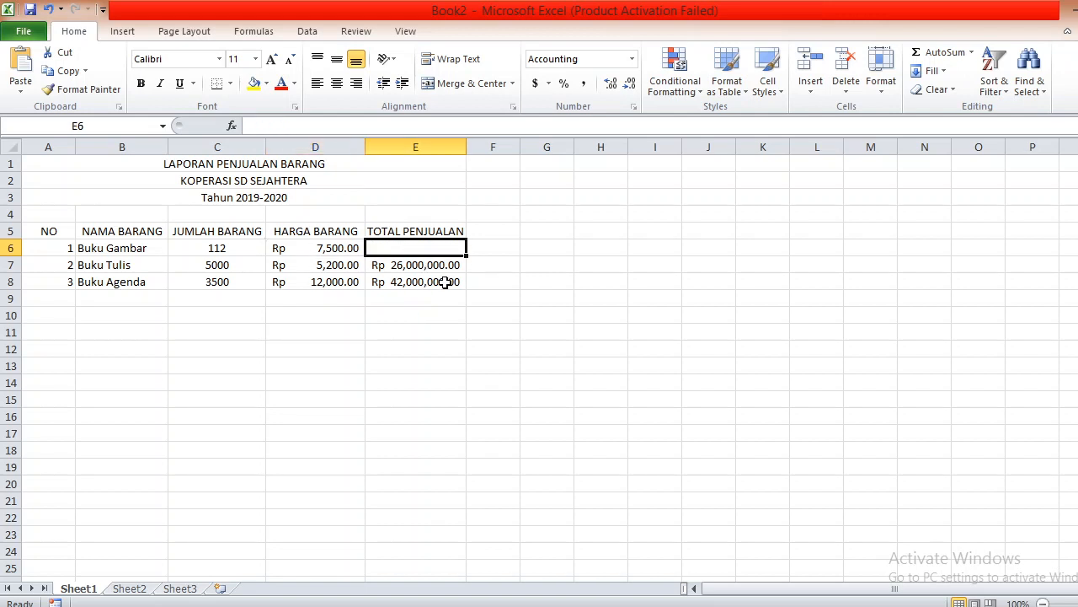
{"action": "left_click", "coordinate": [296, 364]}
{"action": "left_click", "coordinate": [333, 250]}
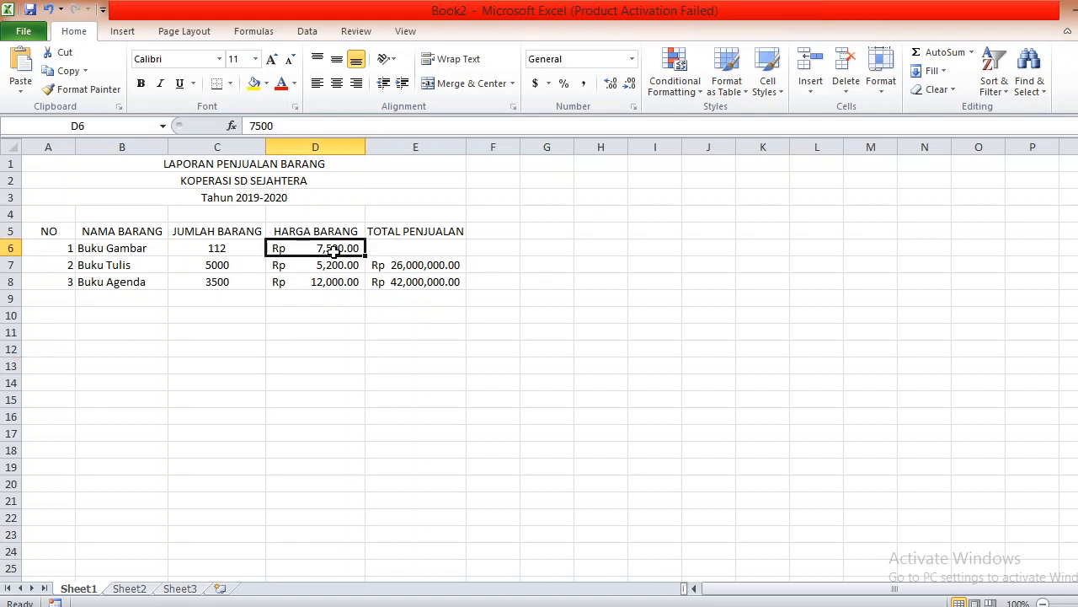
{"action": "left_click", "coordinate": [431, 248]}
{"action": "type", "text": "="}
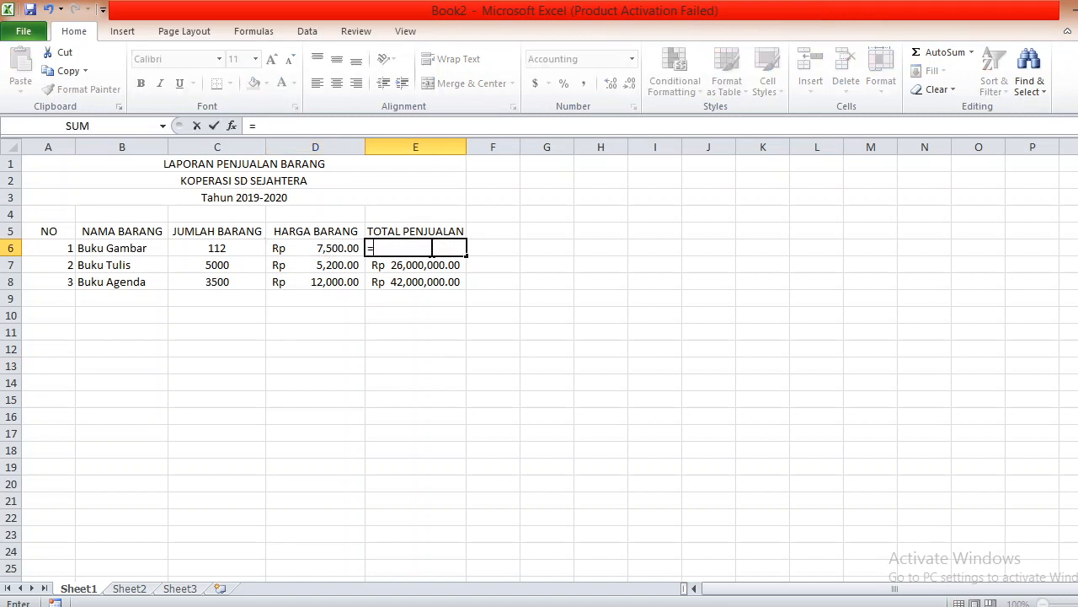
{"action": "left_click", "coordinate": [252, 253]}
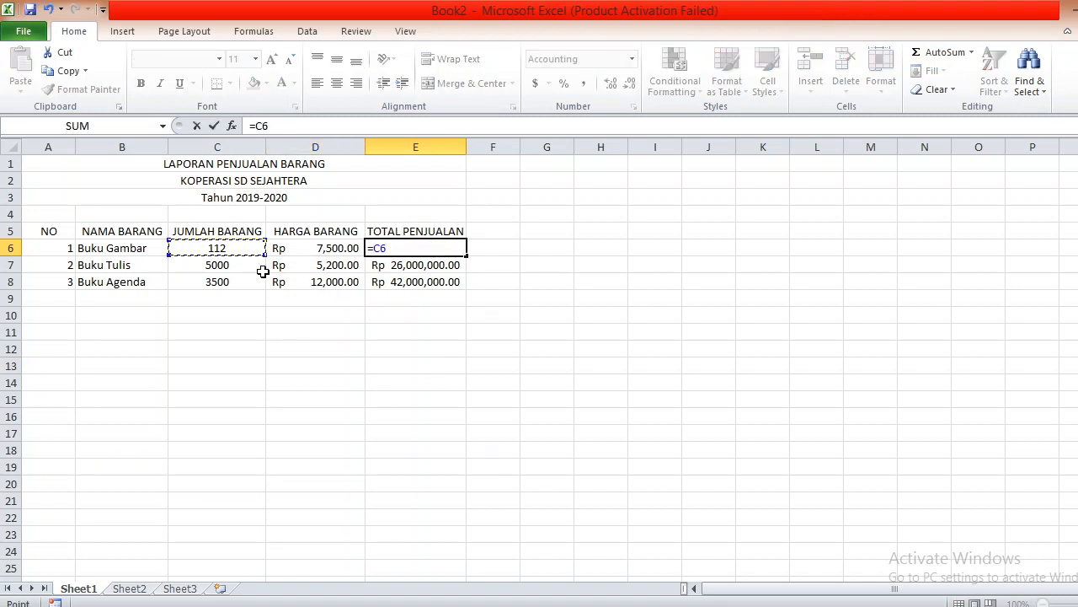
{"action": "type", "text": "*"}
{"action": "left_click", "coordinate": [303, 253]}
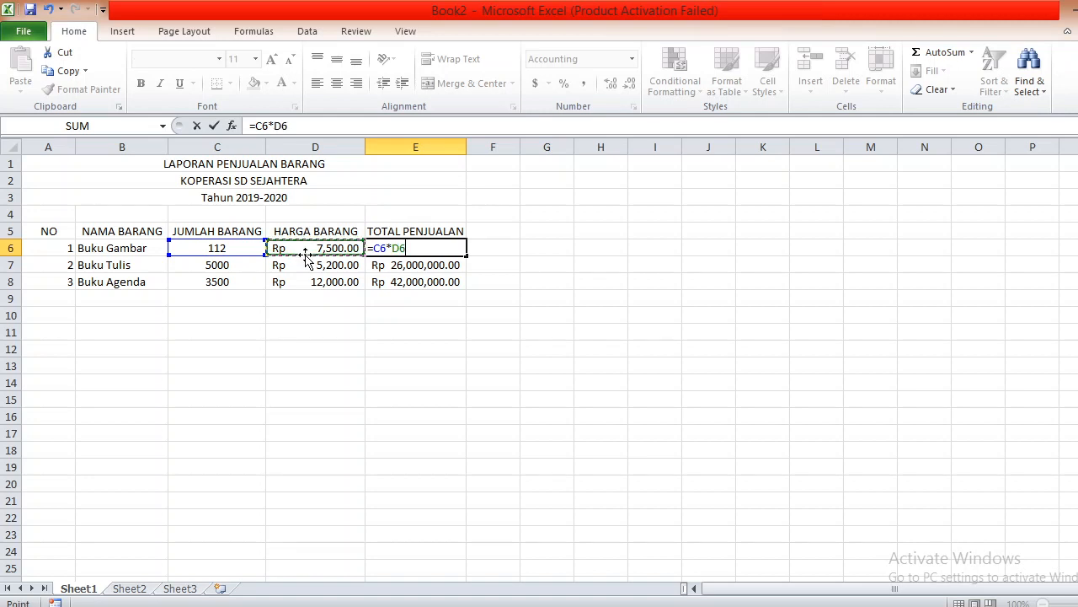
{"action": "key", "text": "Return"}
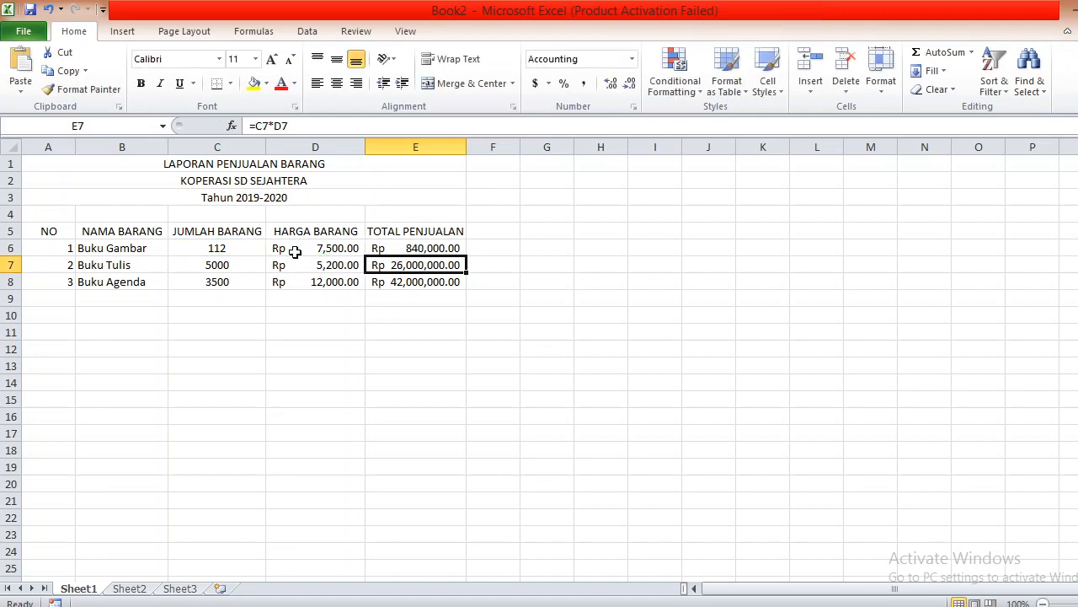
{"action": "left_click", "coordinate": [295, 252]}
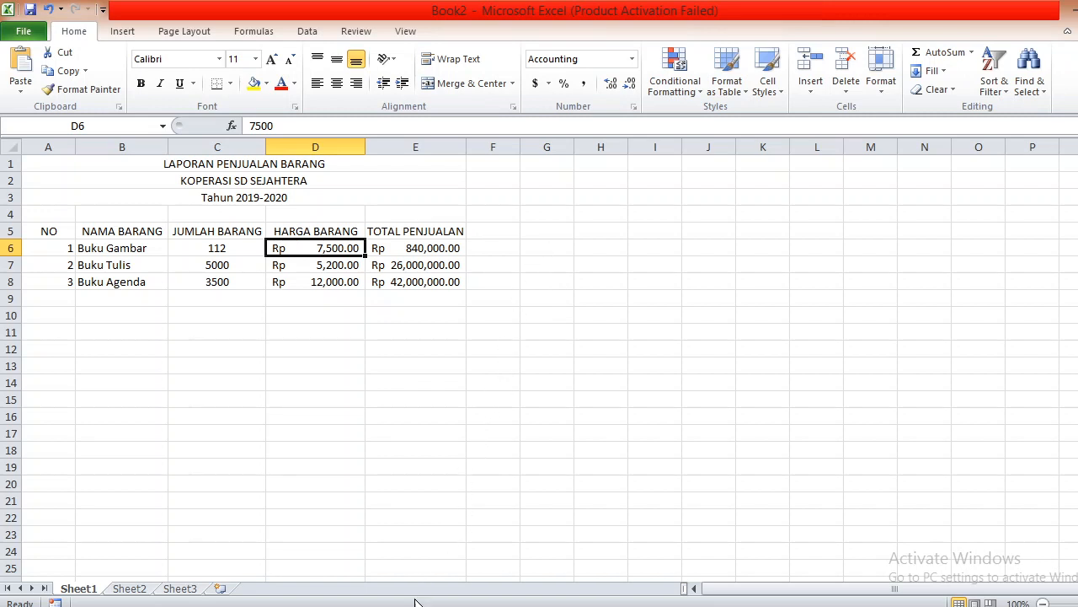
{"action": "mouse_move", "coordinate": [381, 605]}
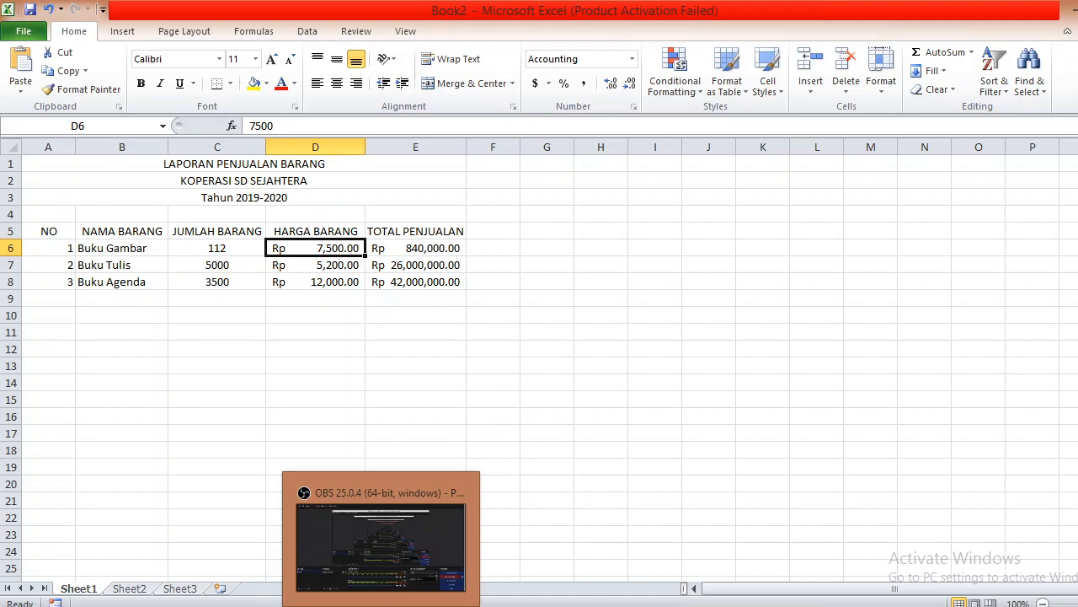
{"action": "left_click", "coordinate": [397, 581]}
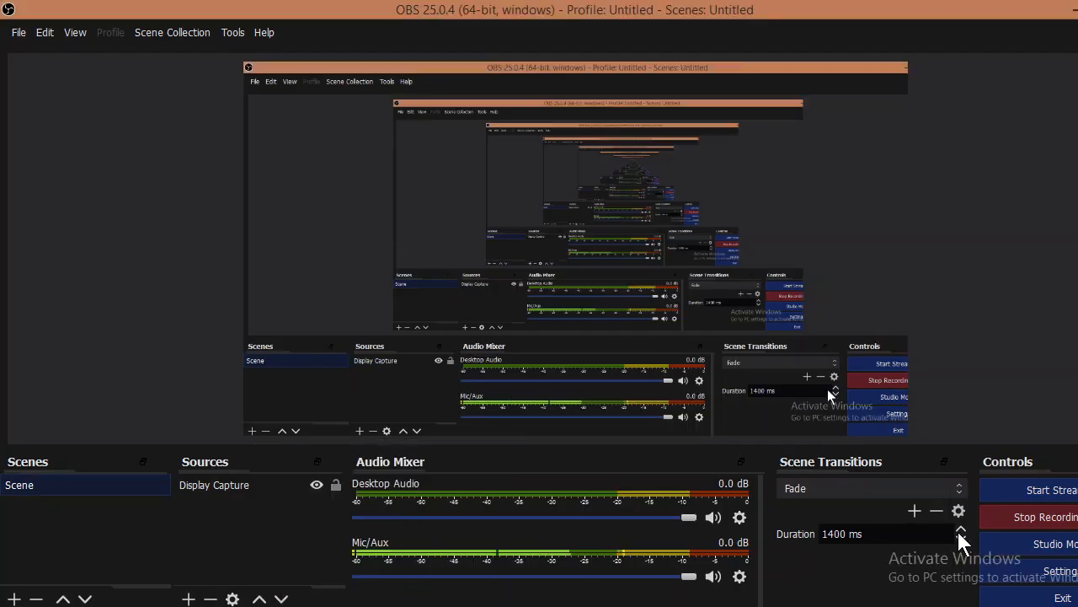